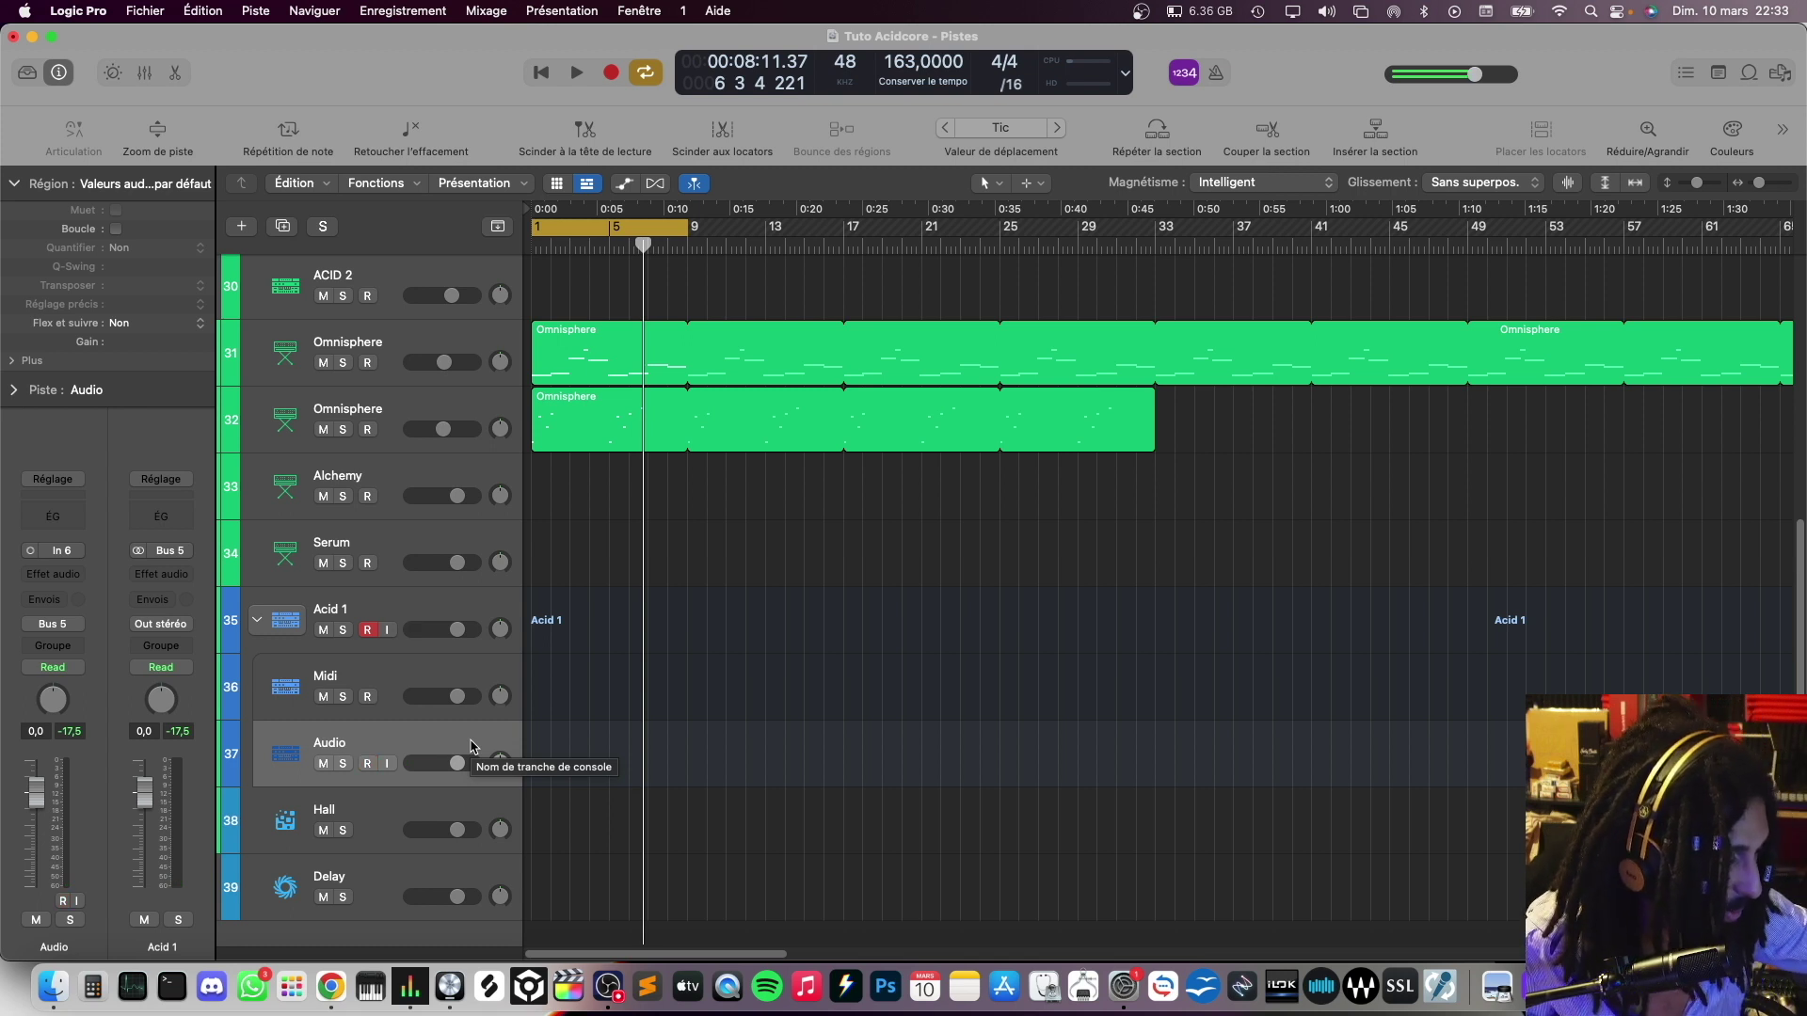
Add a Channel EQ to the Acid 1 track with a low cut at 420 Hz and a 48 dB/Oct slope
key(ctrl+super+f)
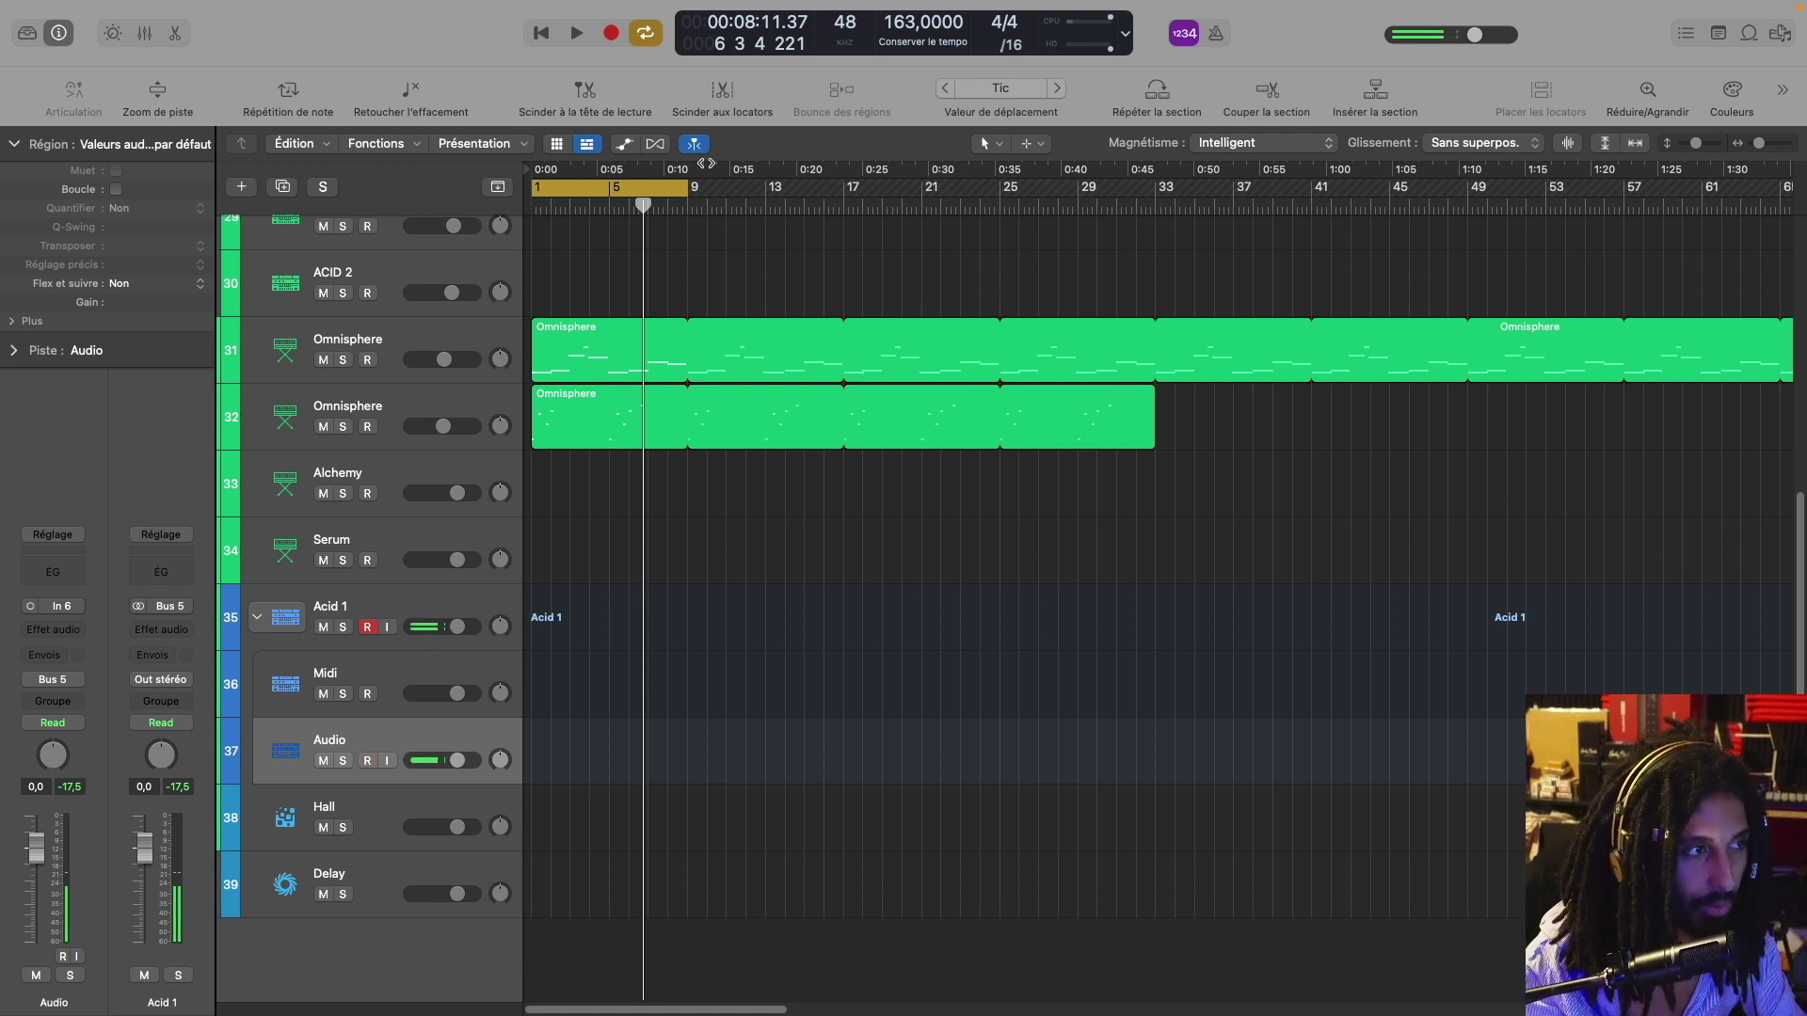
click(457, 601)
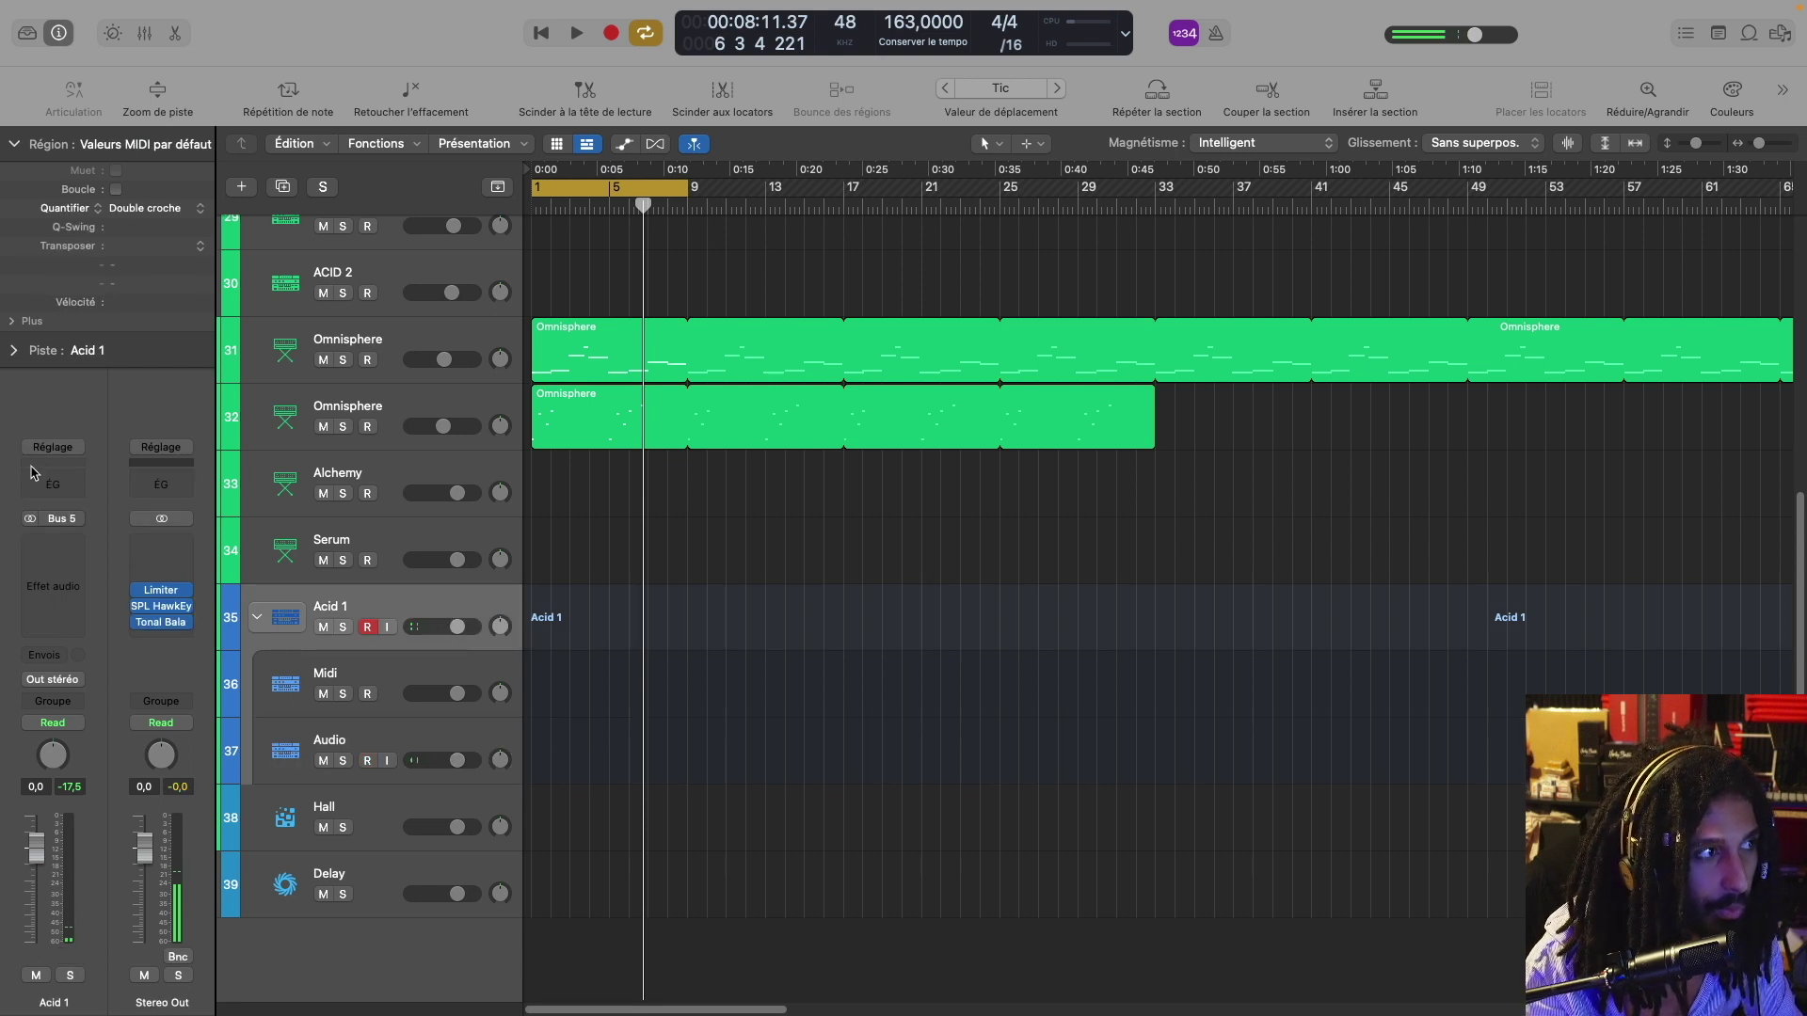
click(40, 494)
click(651, 353)
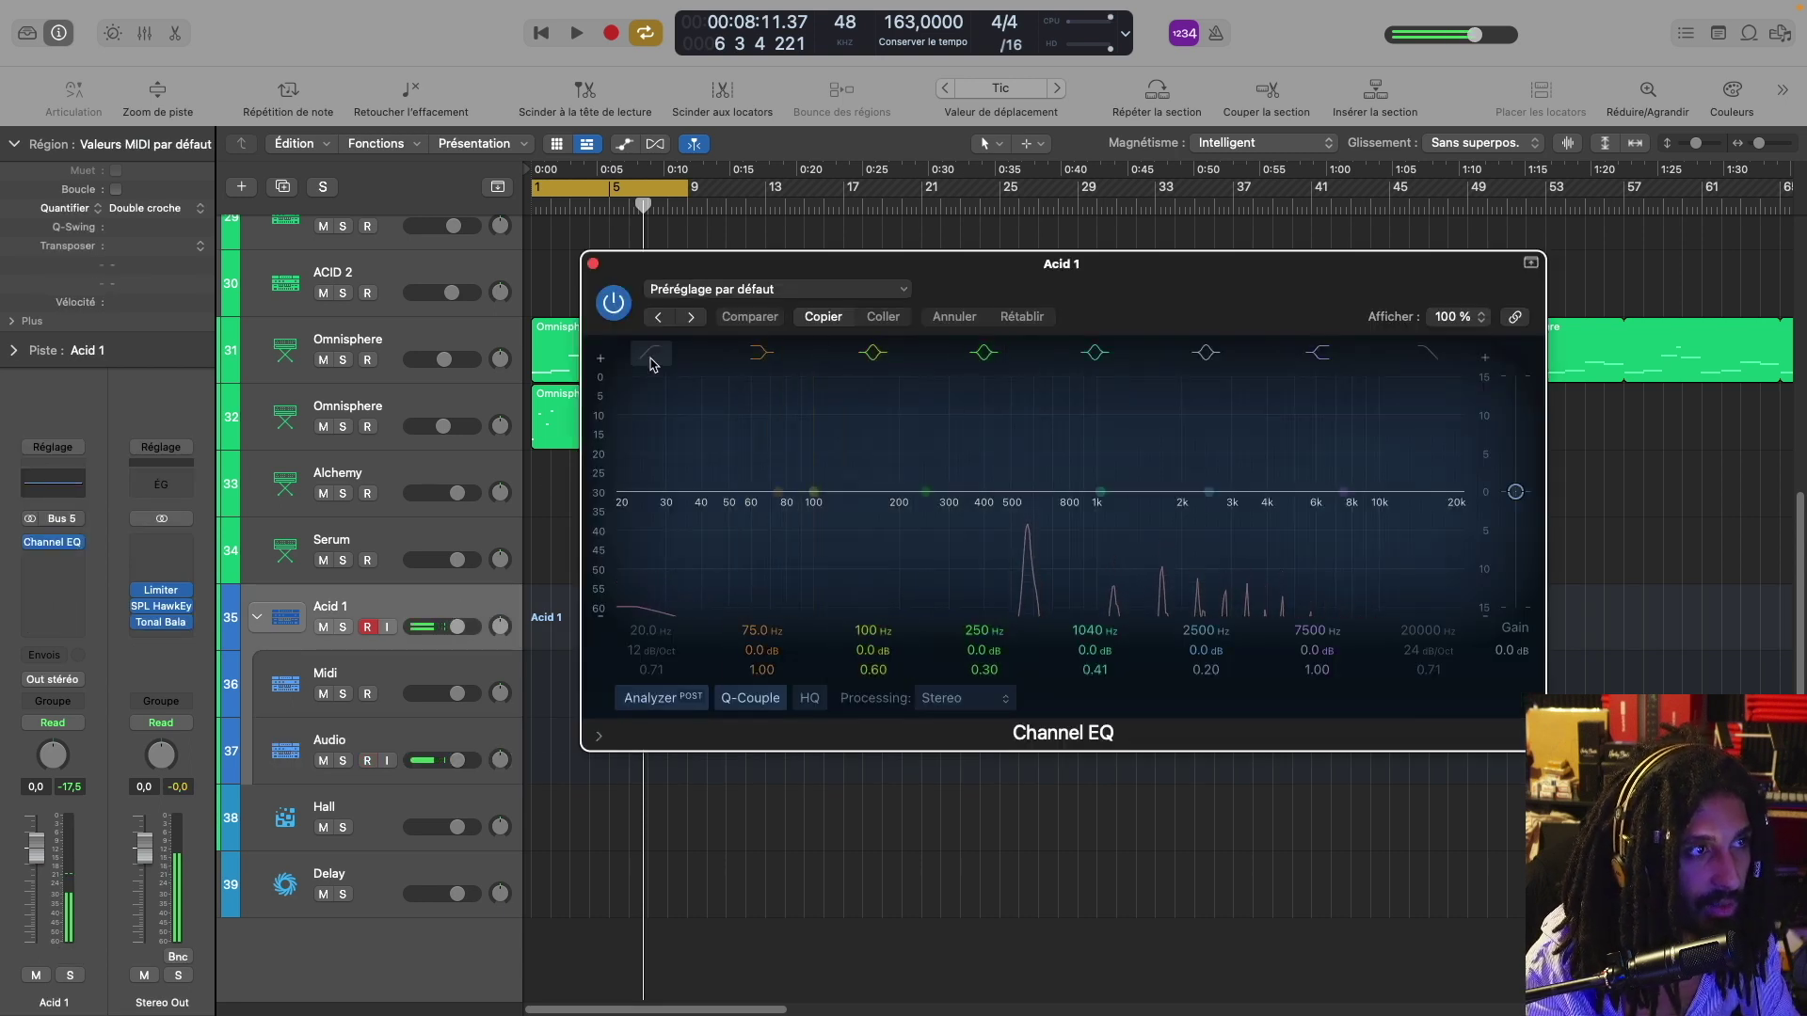
drag(674, 512, 988, 527)
drag(661, 652, 661, 647)
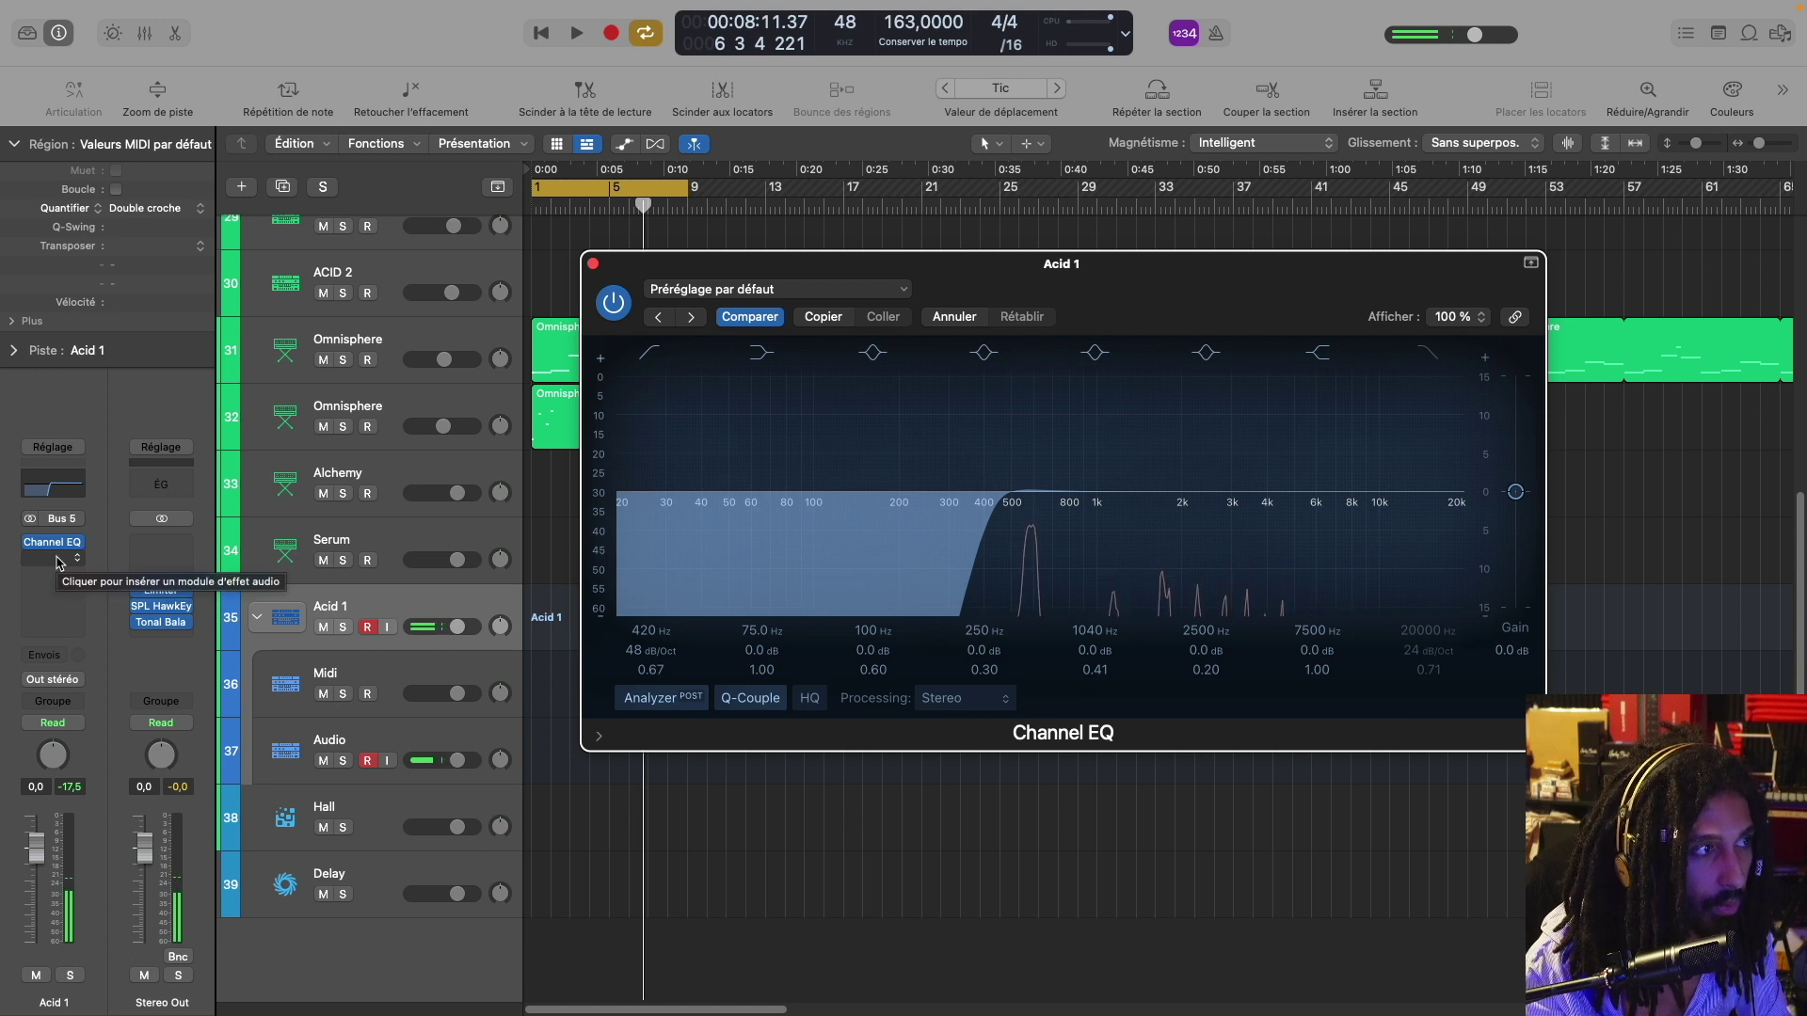
Insert a stereo Compressor after the Channel EQ on Acid 1 and choose the Studio FET model
click(58, 561)
mouse_move(119, 777)
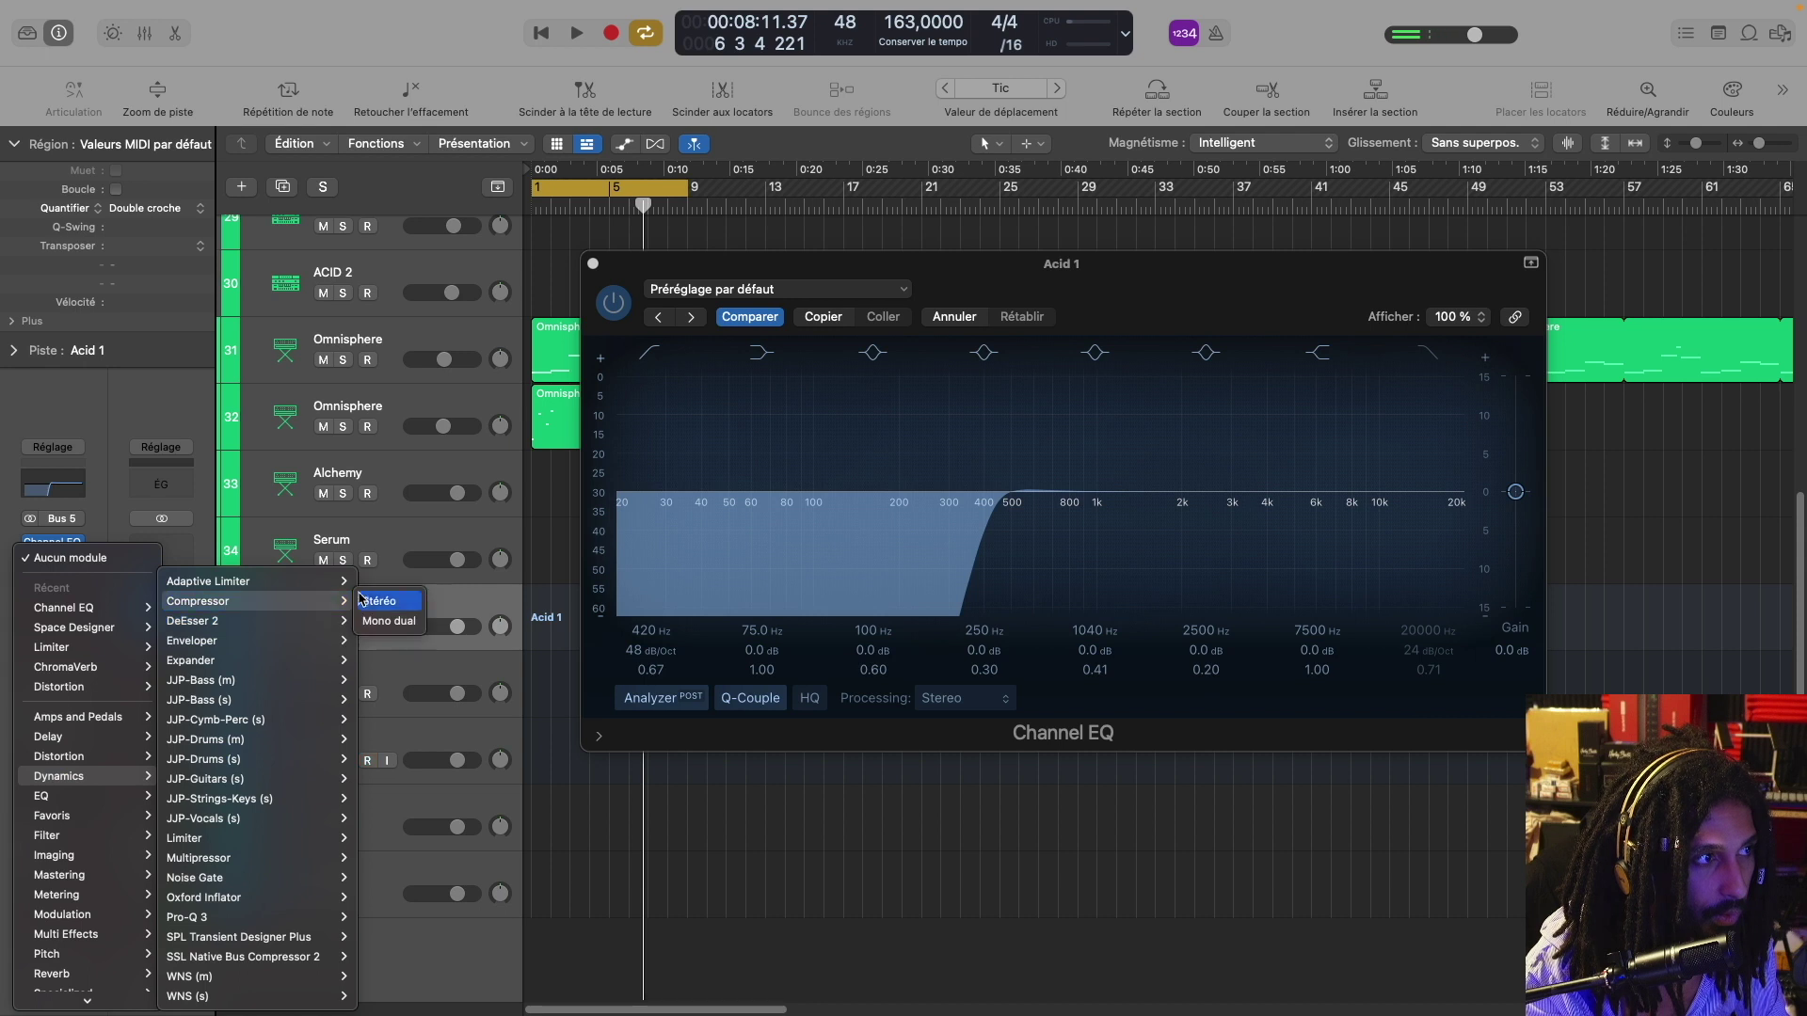
click(395, 601)
click(793, 386)
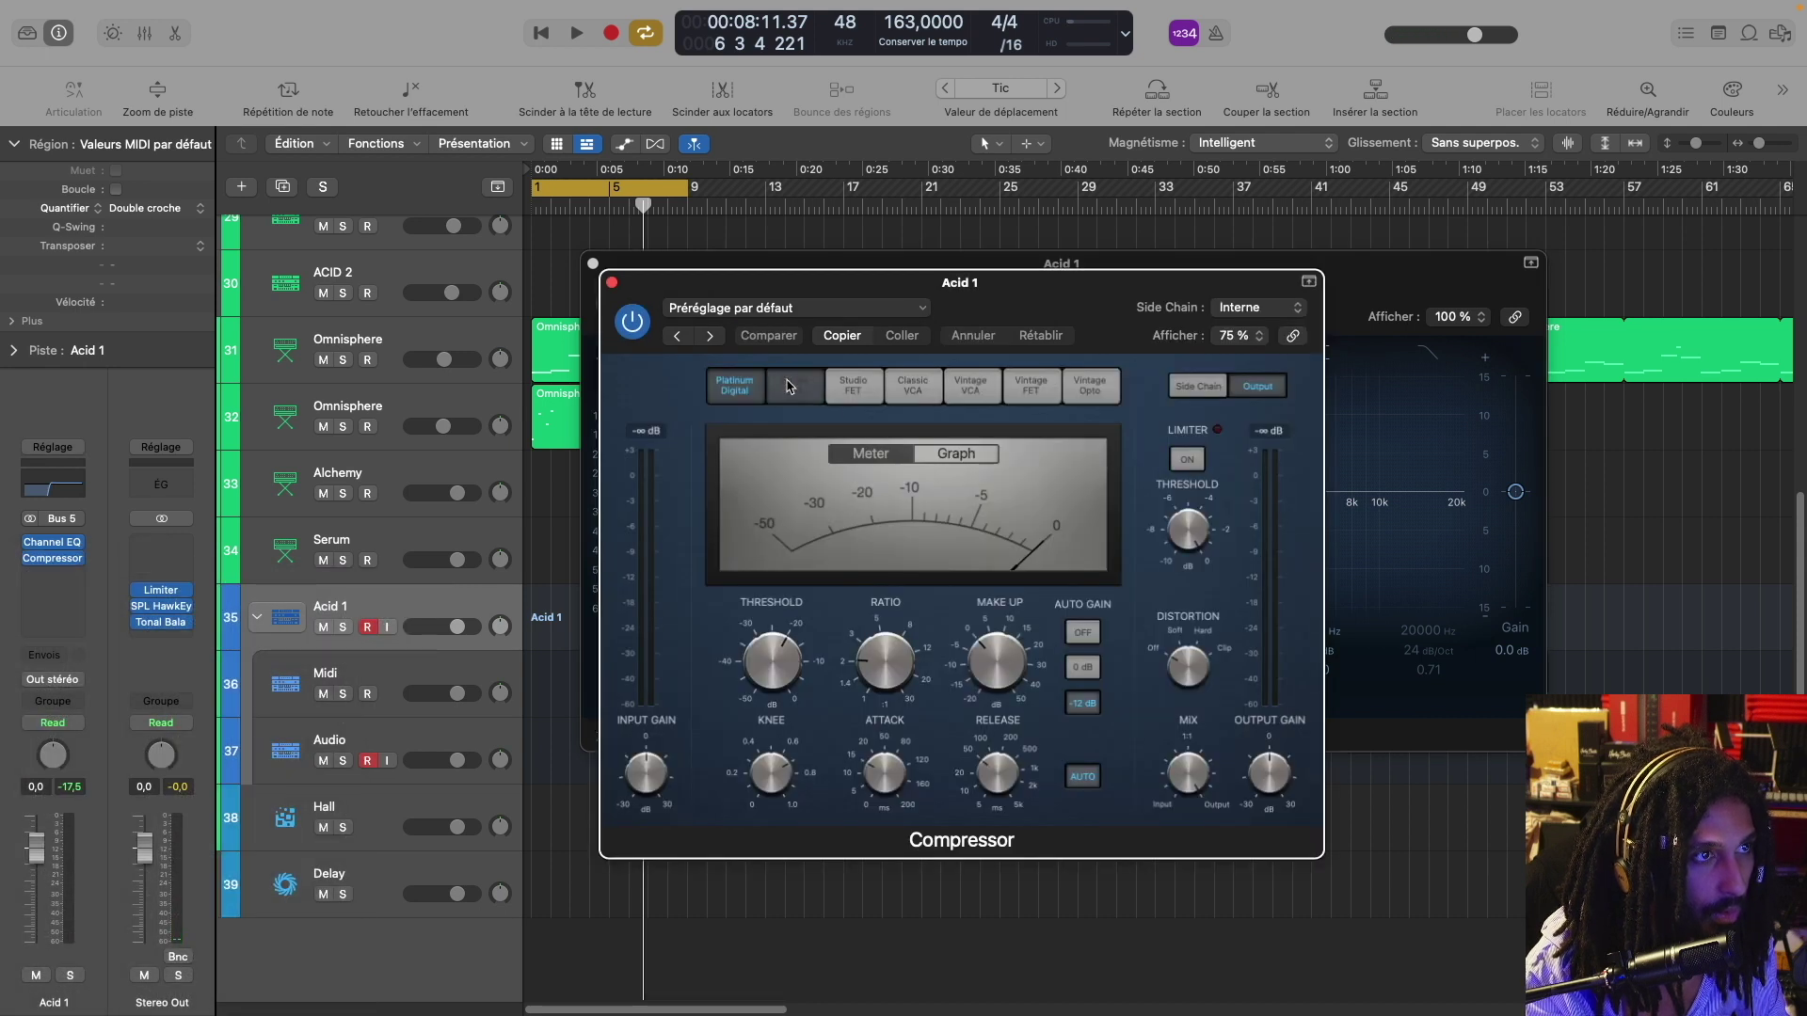
click(850, 394)
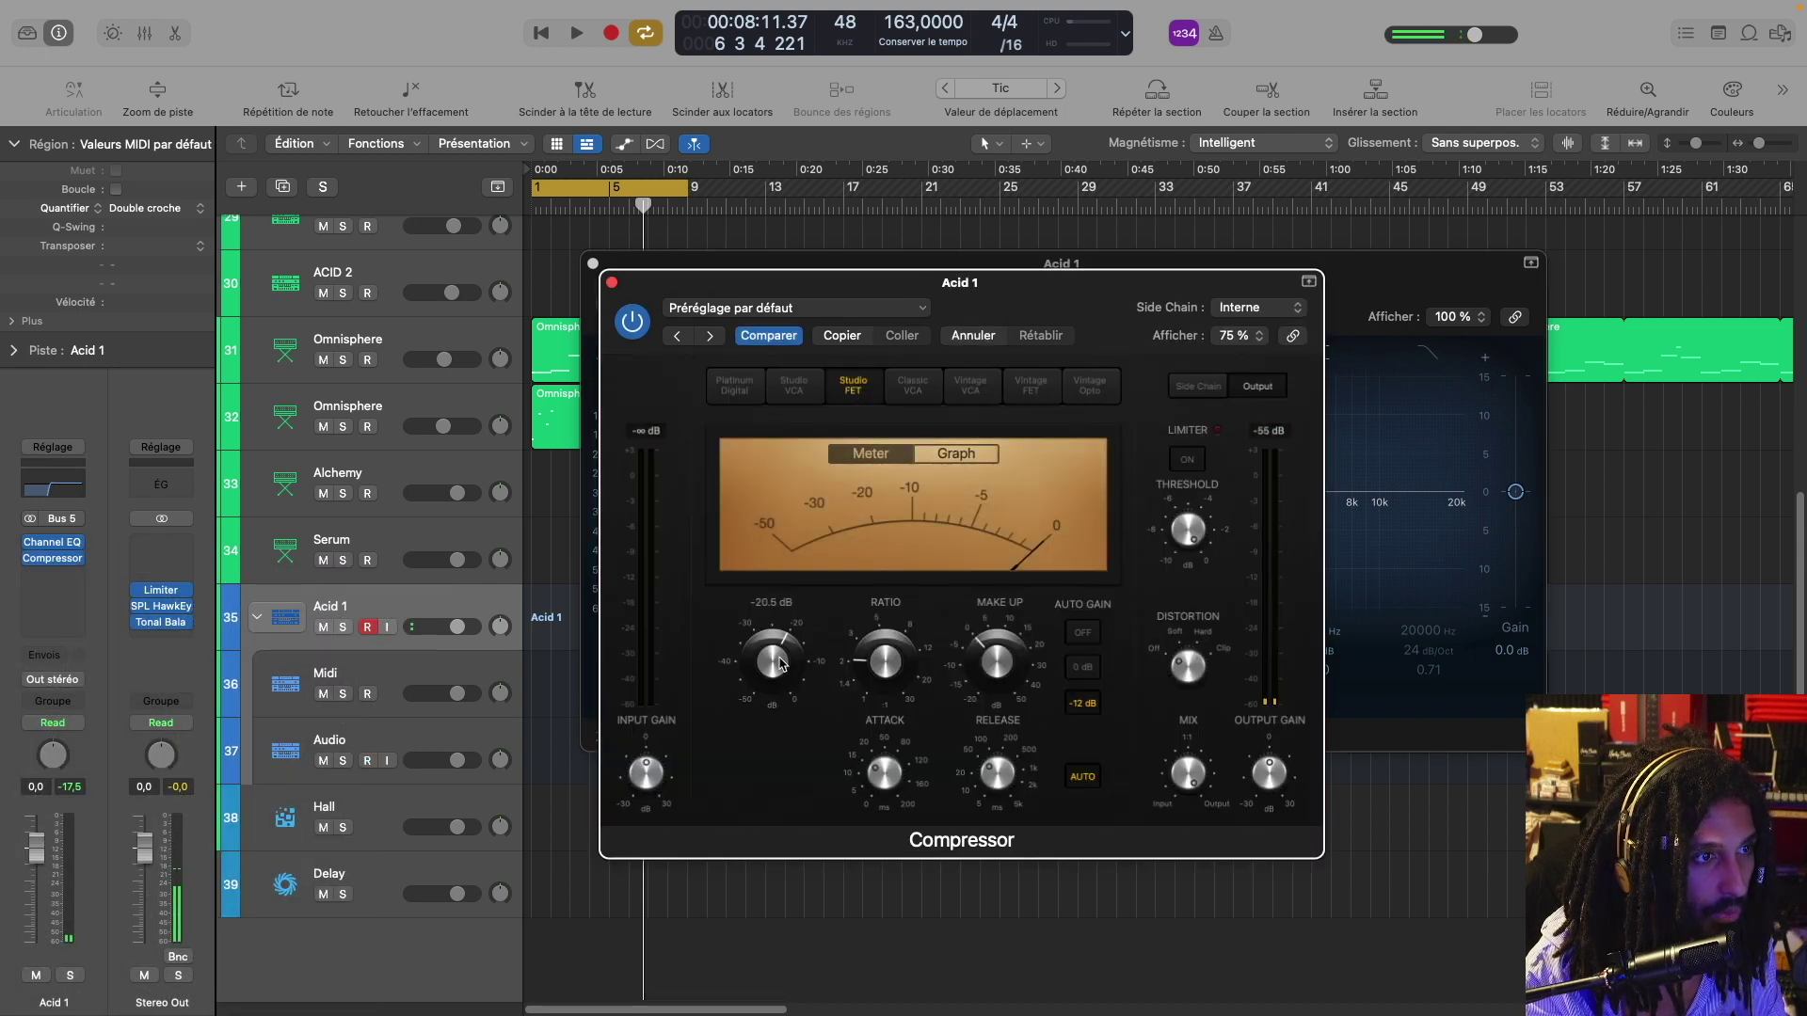
Insert a stereo Noise Gate on Acid 1 and move it ahead of the Channel EQ in the effects chain
click(79, 579)
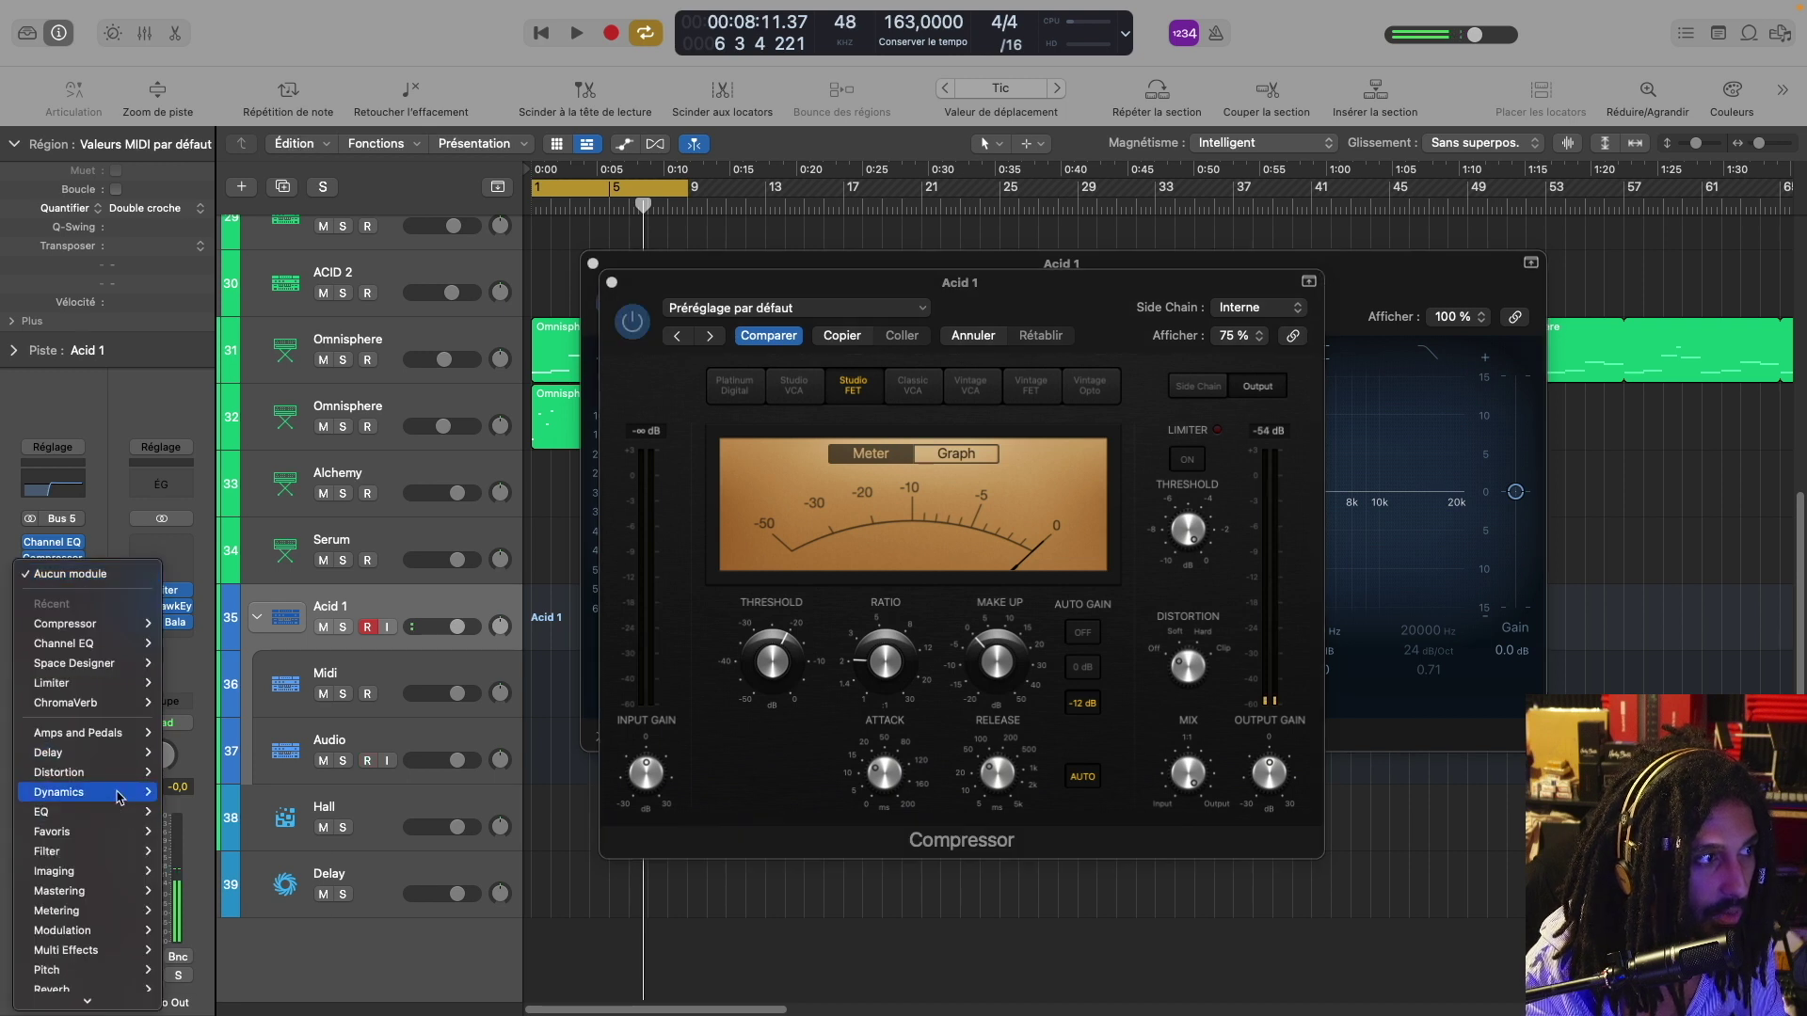
mouse_move(113, 792)
mouse_move(259, 789)
mouse_move(280, 878)
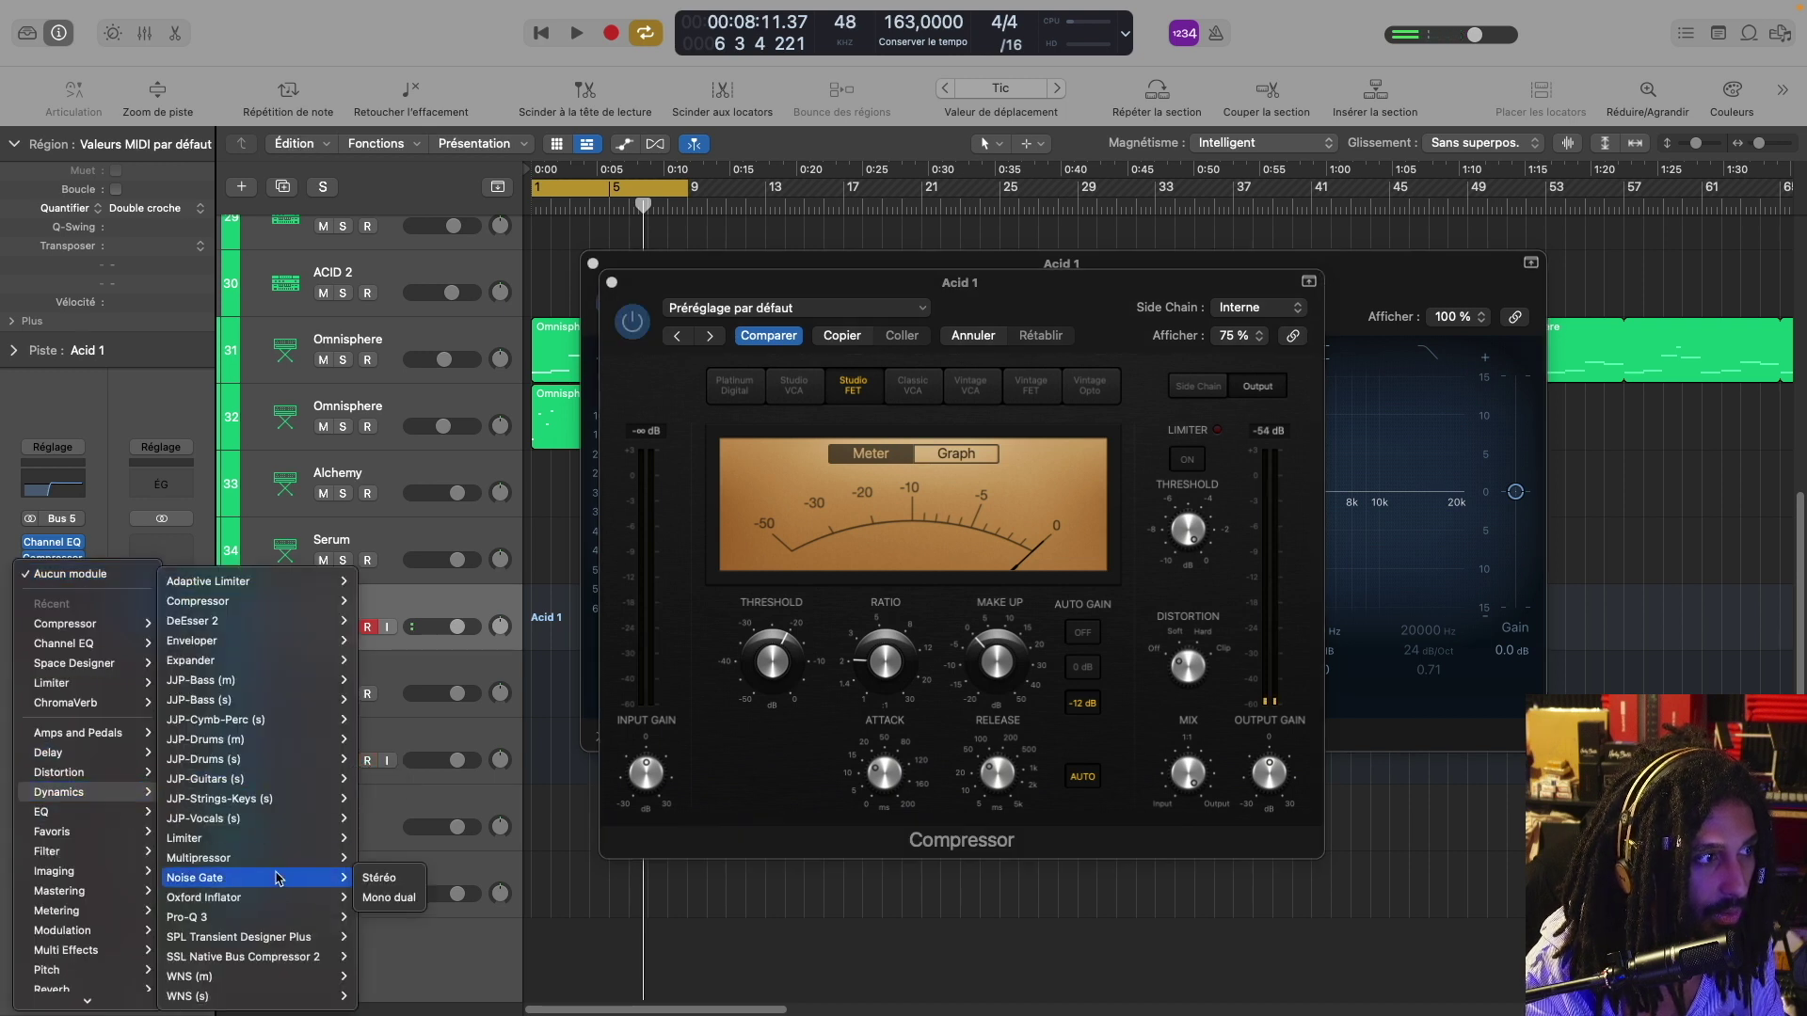
click(420, 880)
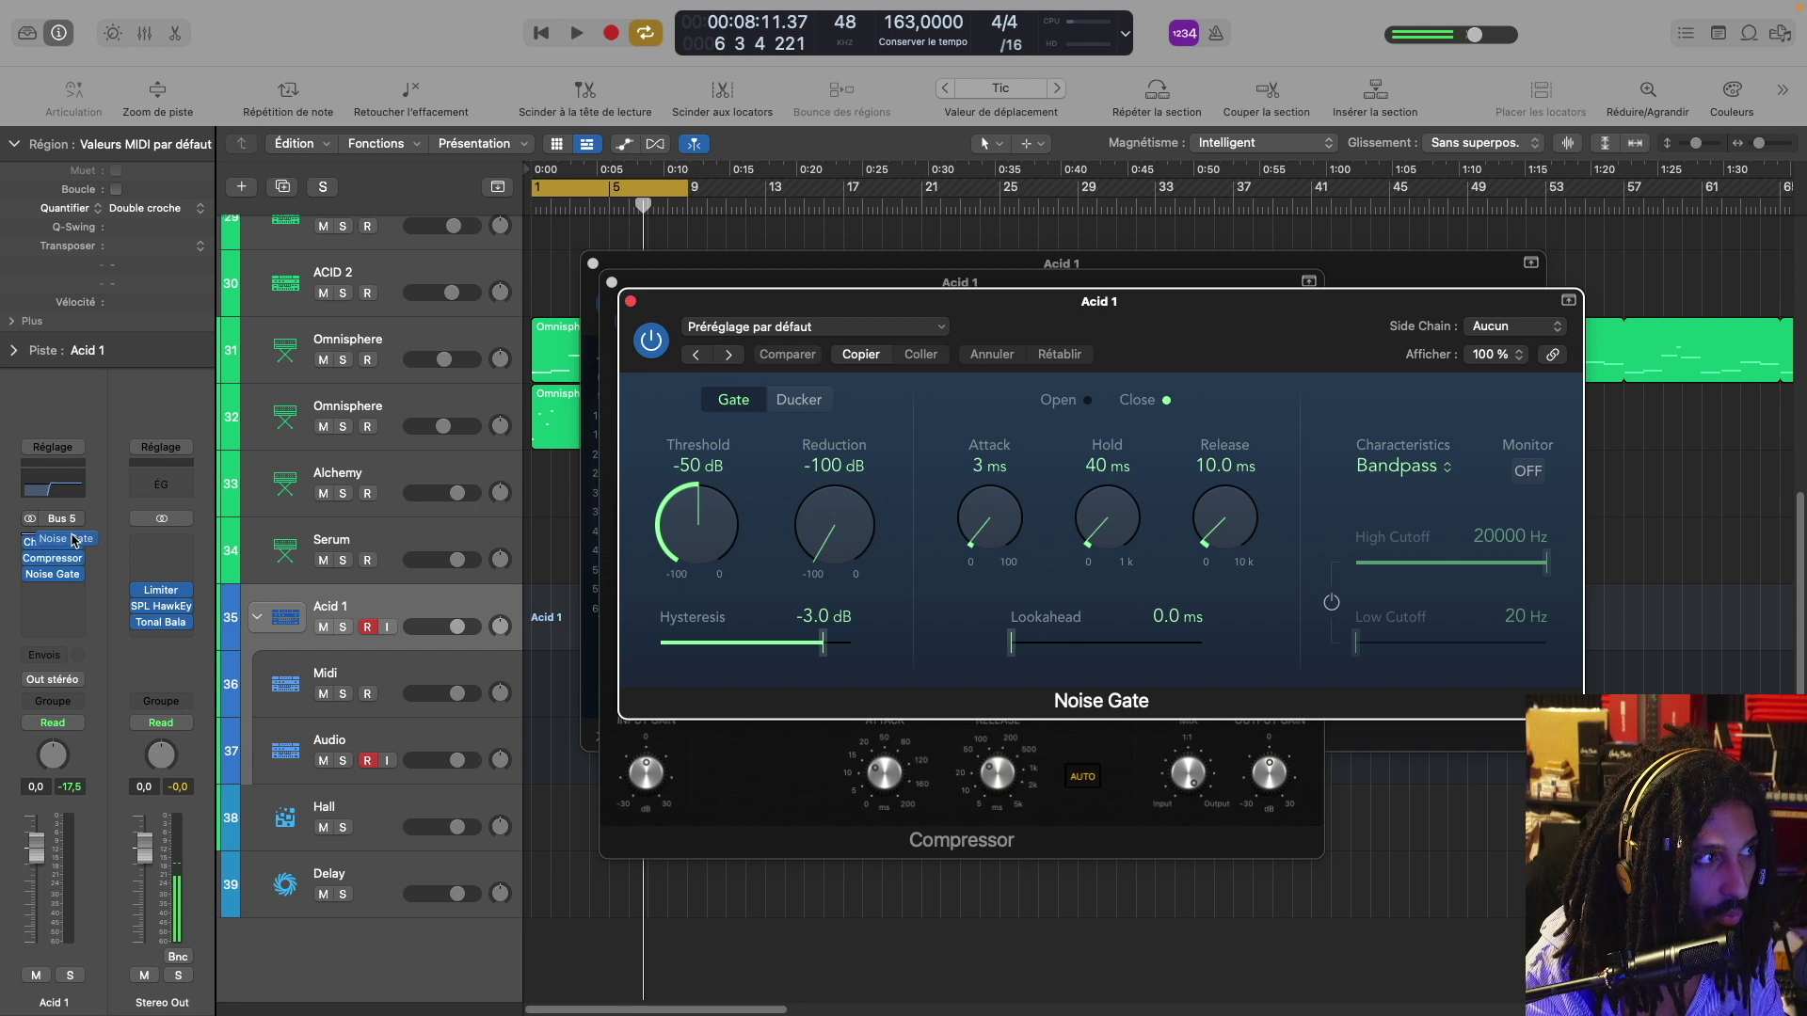
drag(73, 540, 74, 542)
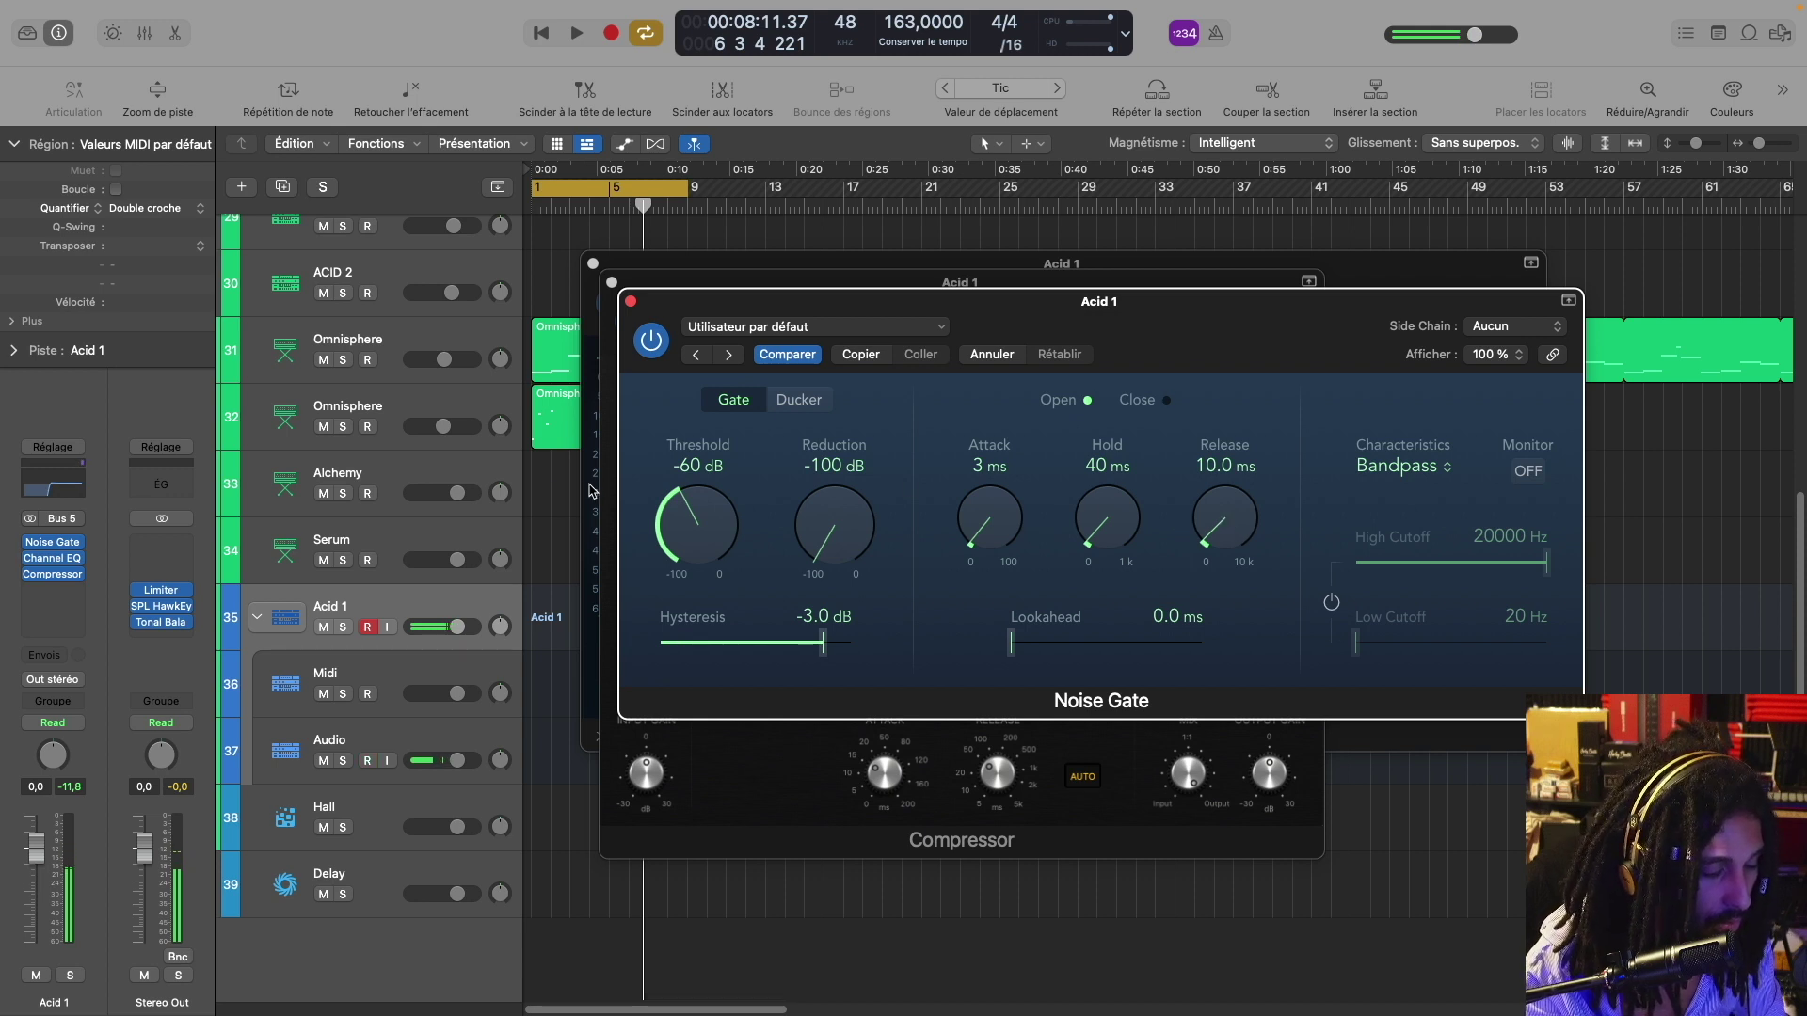
Add a send from Acid 1 to Bus 4 (Hall) and set the Noise Gate threshold to -49 dB, closing the plug-in windows
click(60, 659)
mouse_move(104, 684)
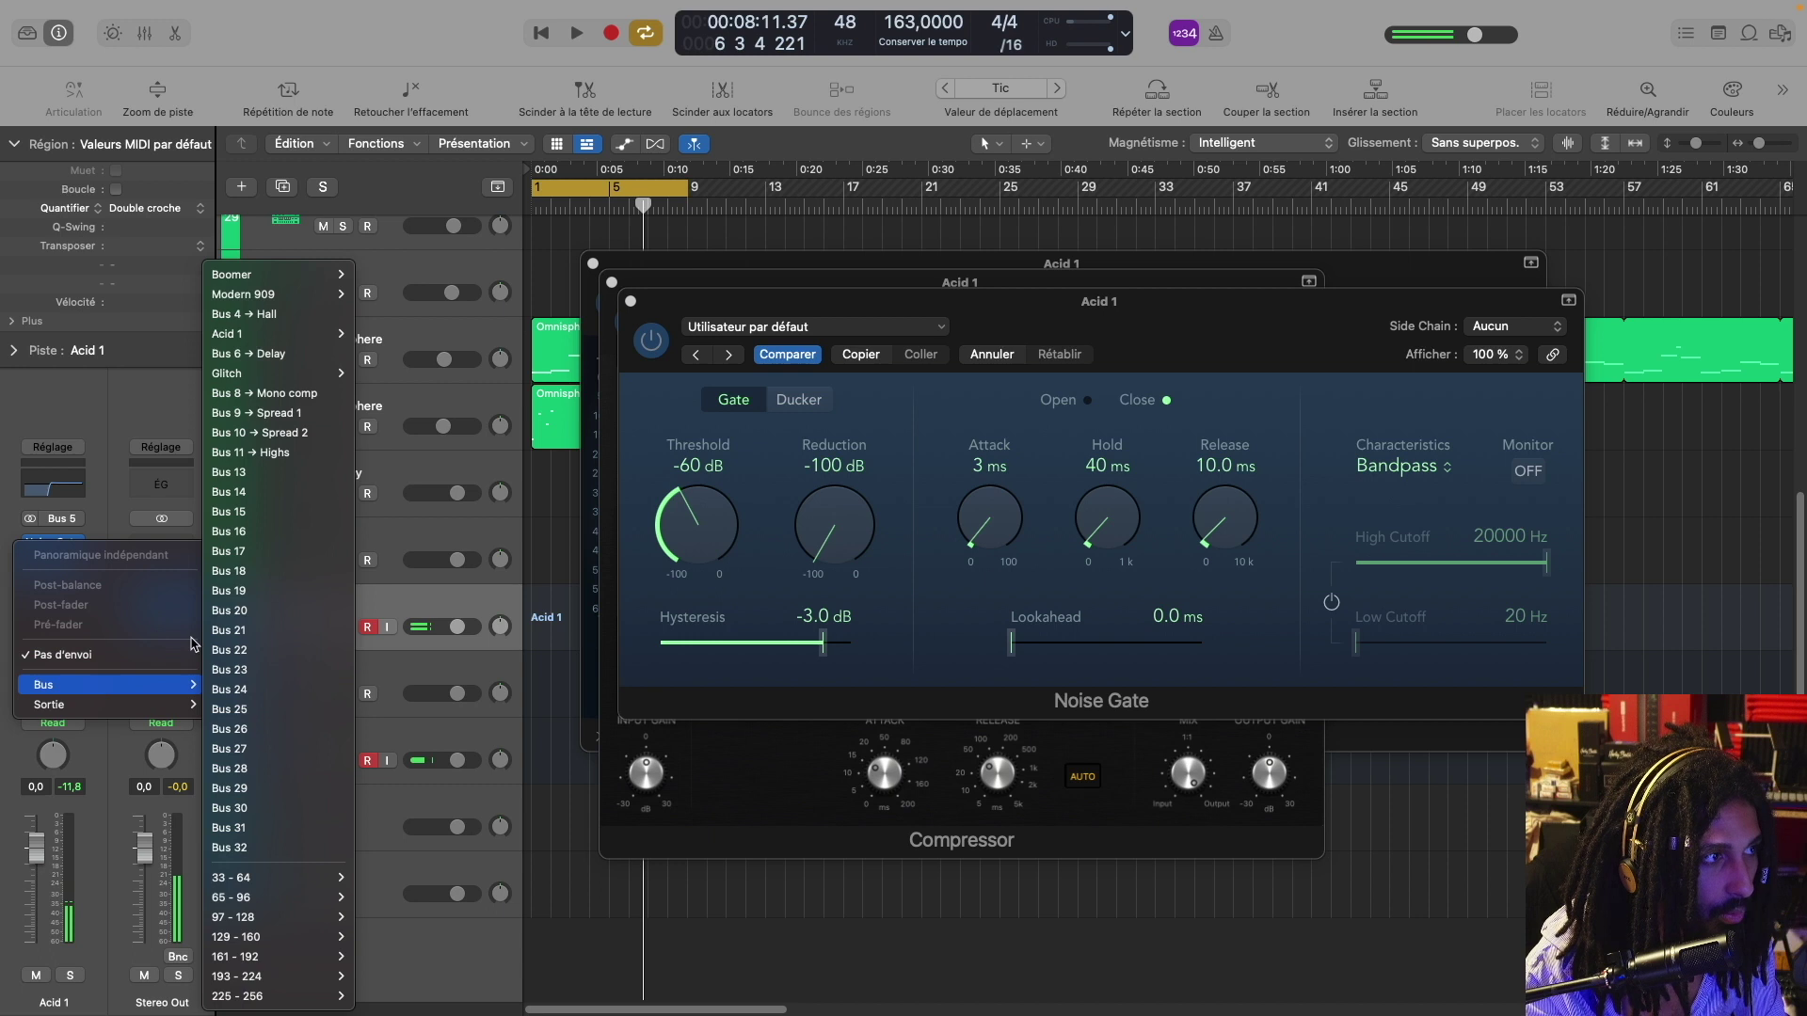
click(306, 320)
drag(698, 516, 699, 499)
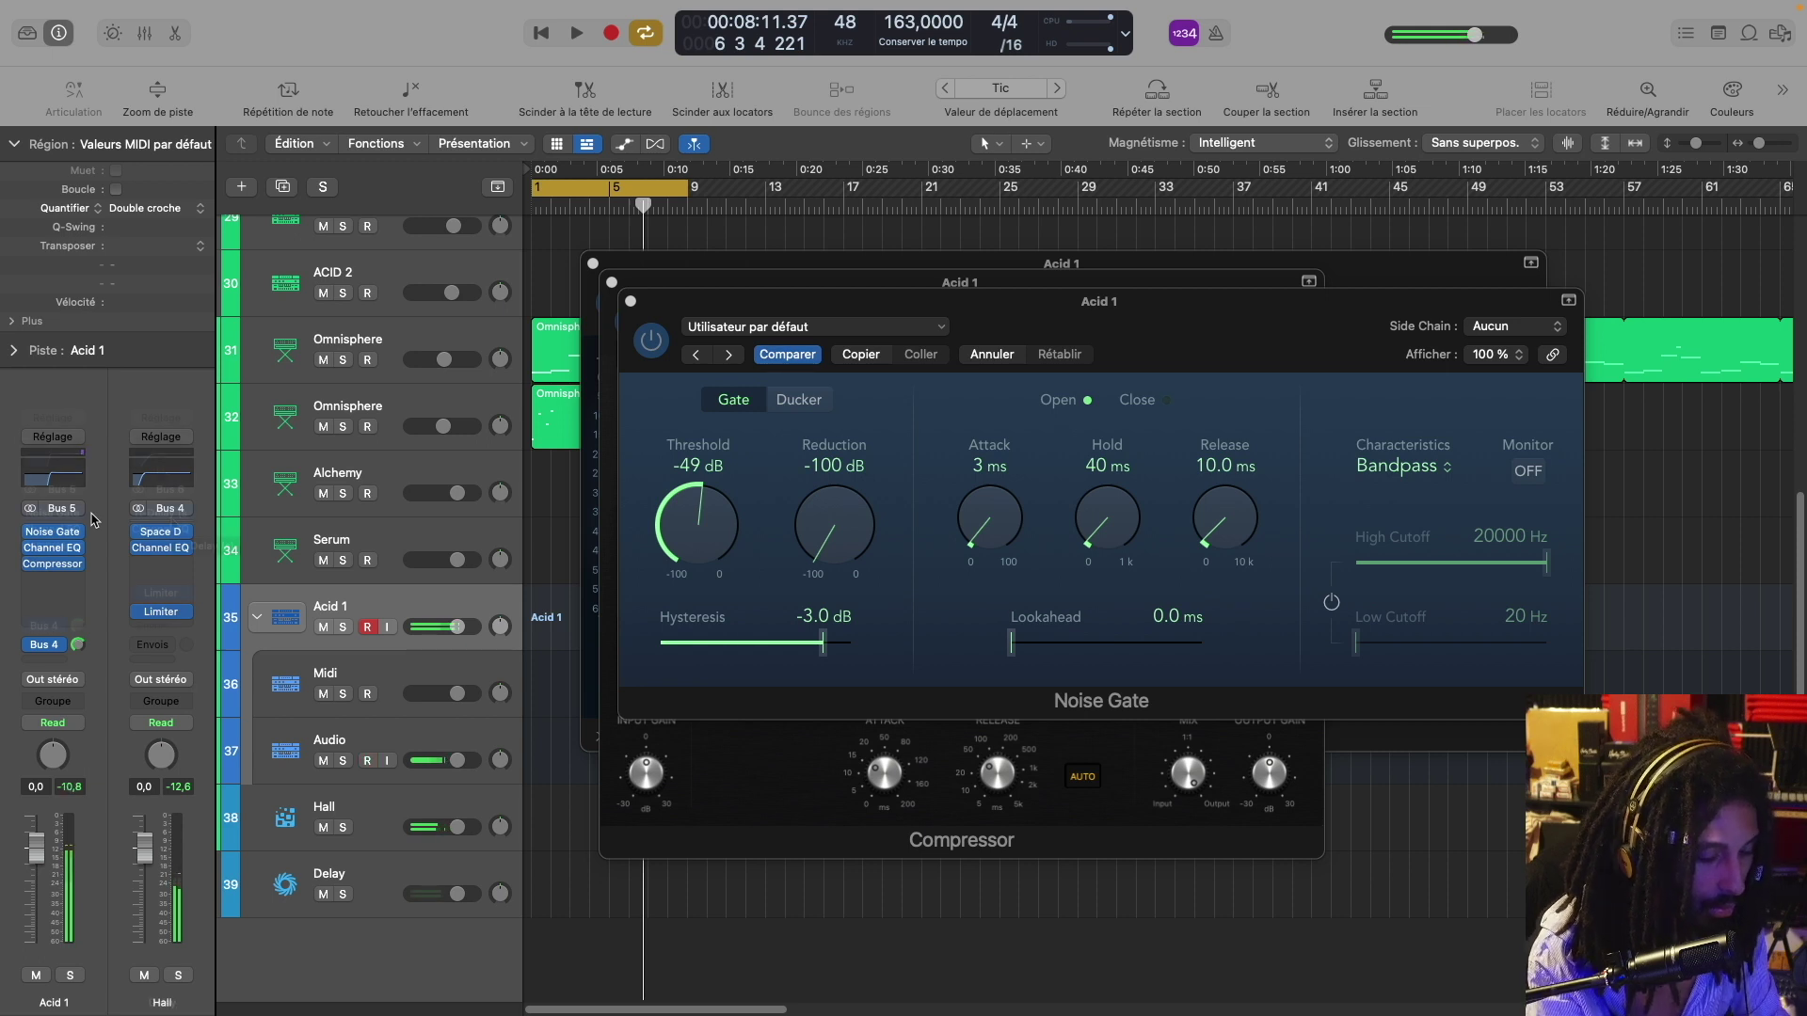
click(630, 302)
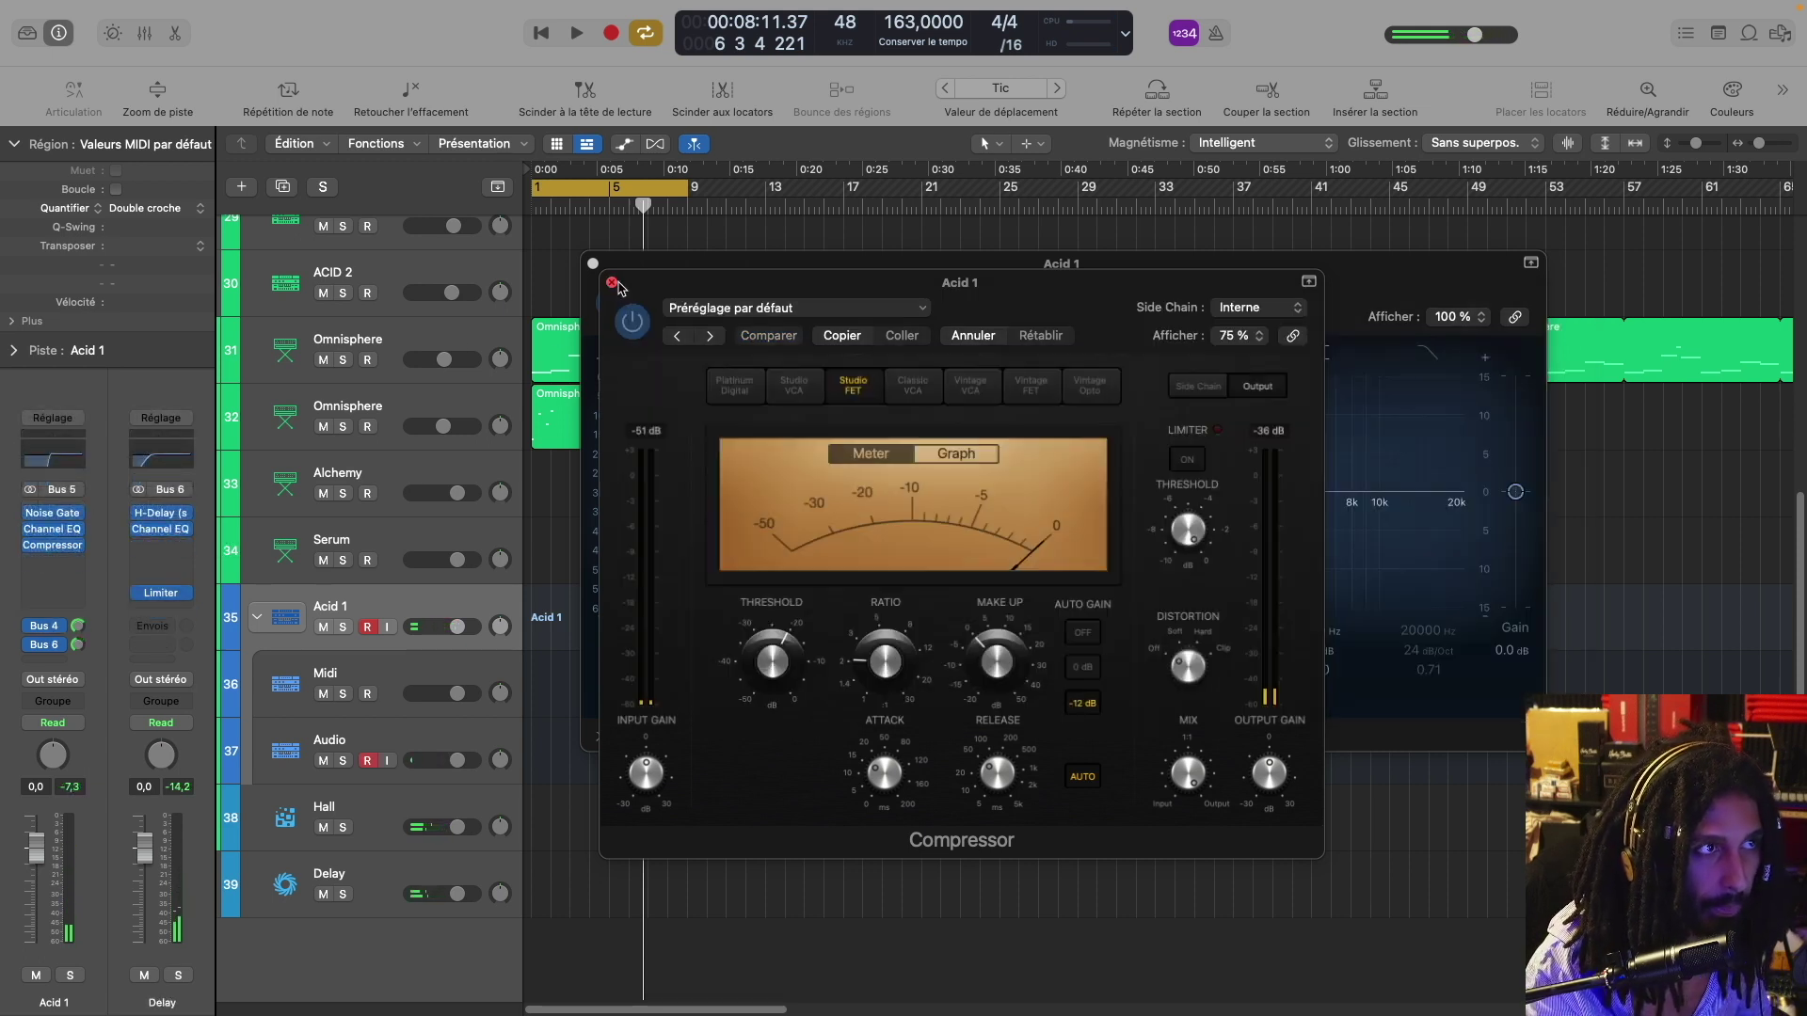
click(612, 282)
click(592, 263)
Play the project from the start to audition the Acid 1 sound against the Omnisphere parts
key(Return)
key(space)
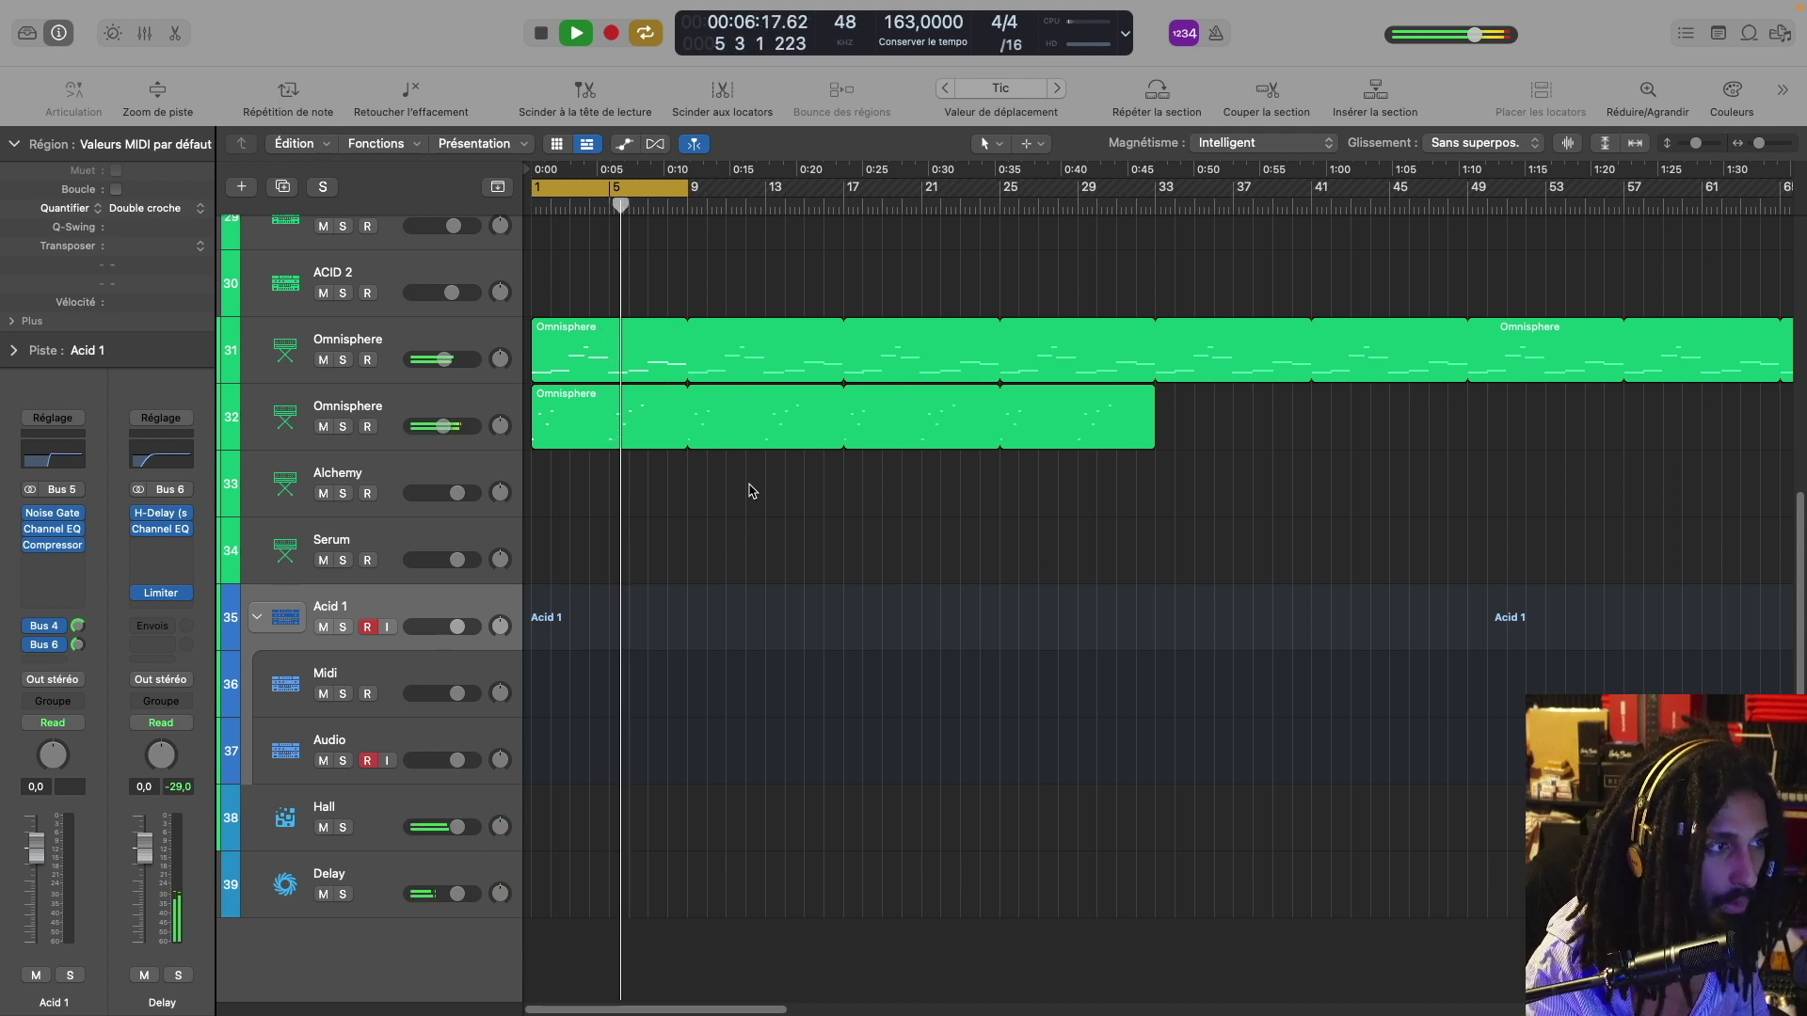
key(space)
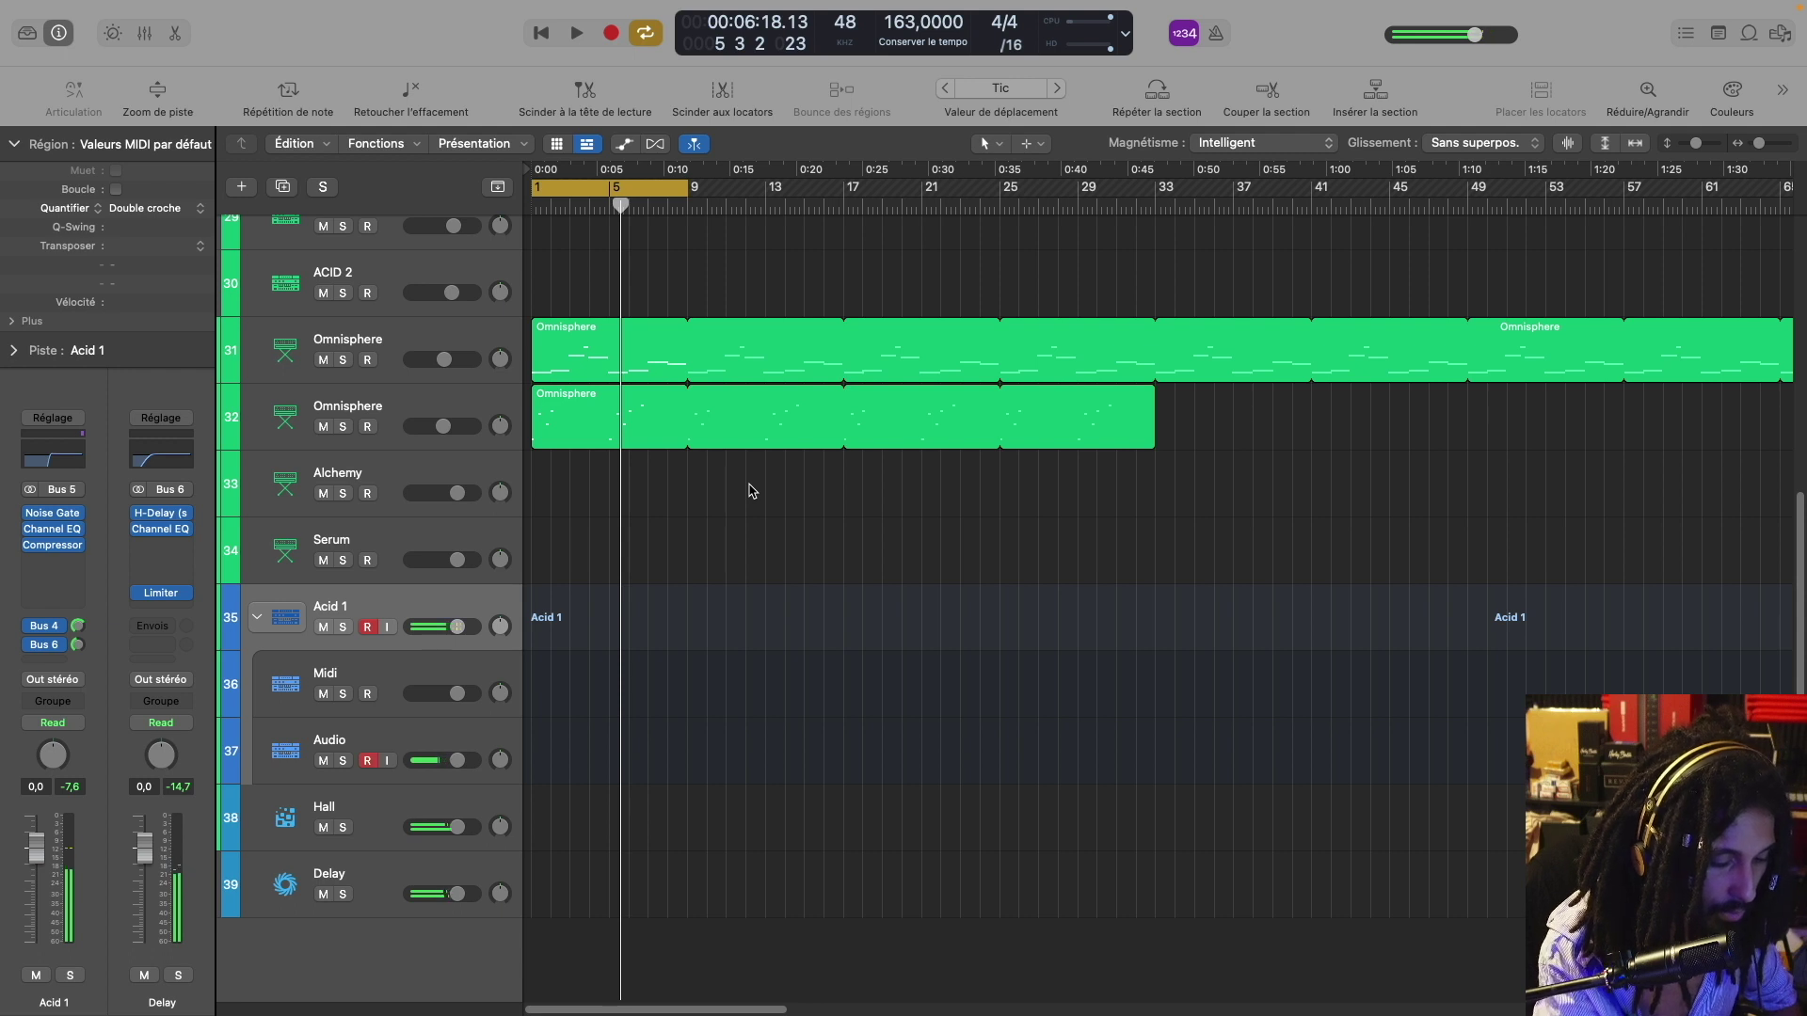
key(space)
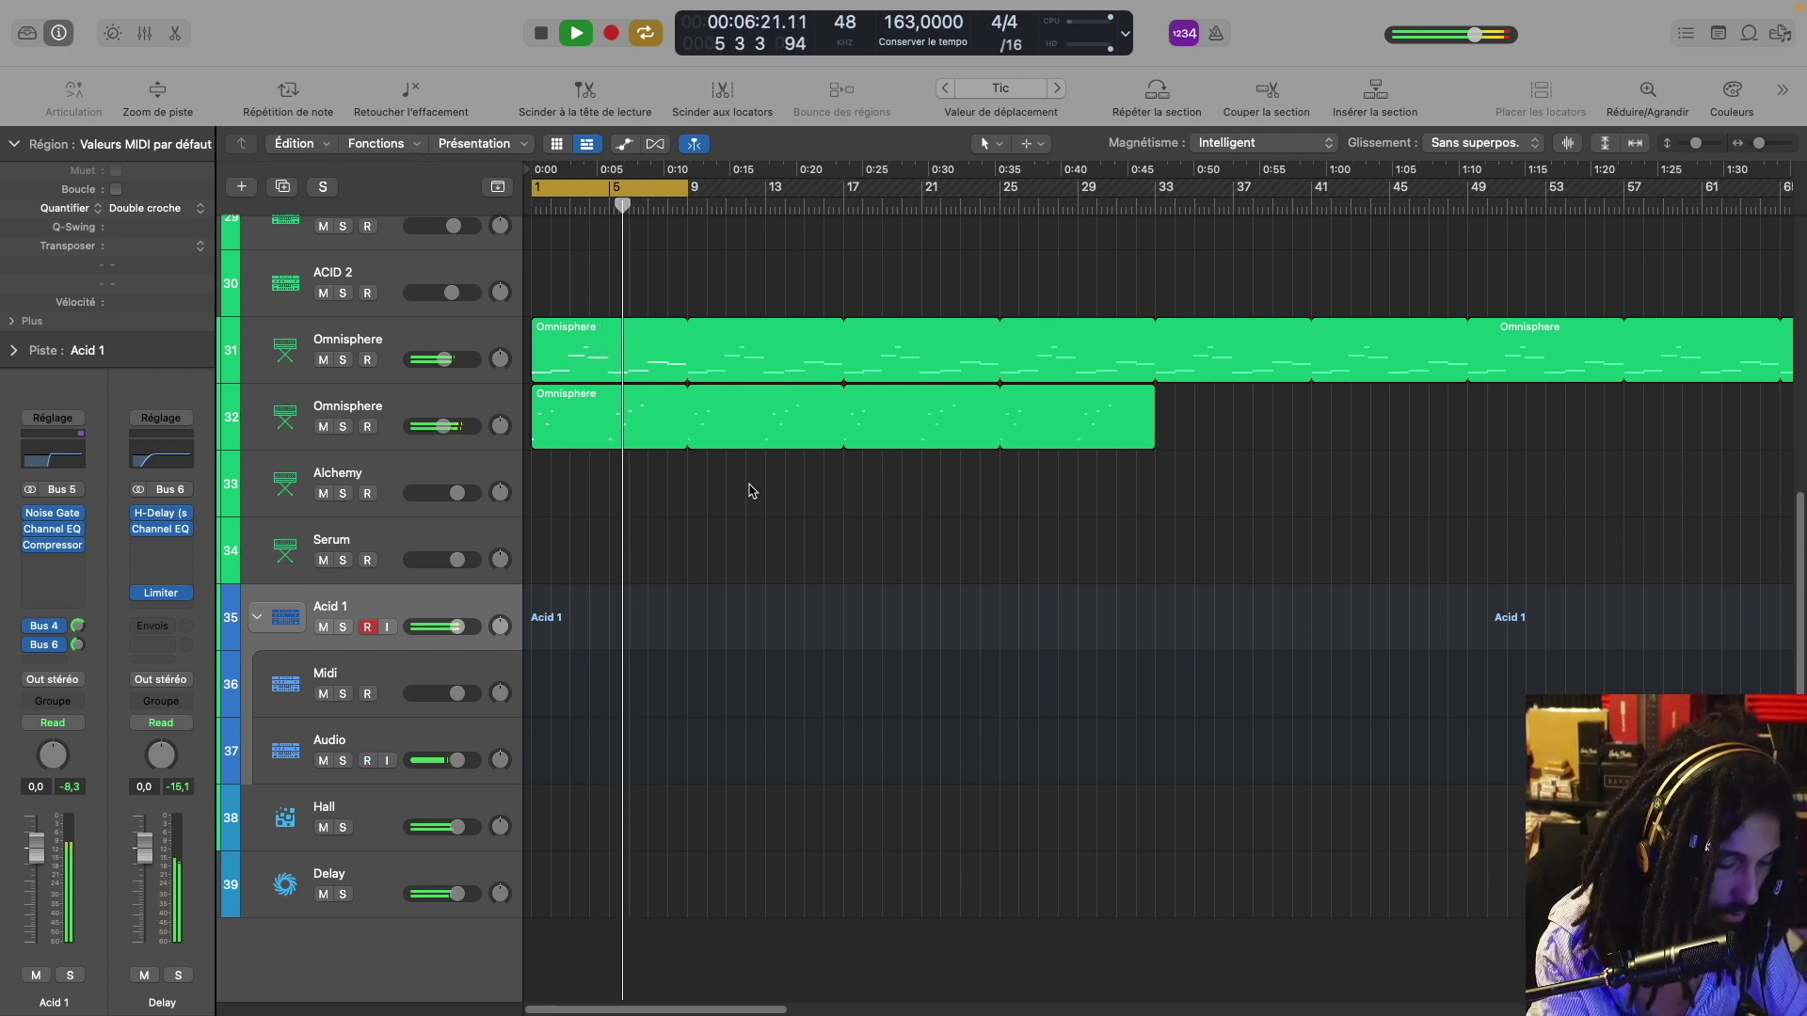
key(space)
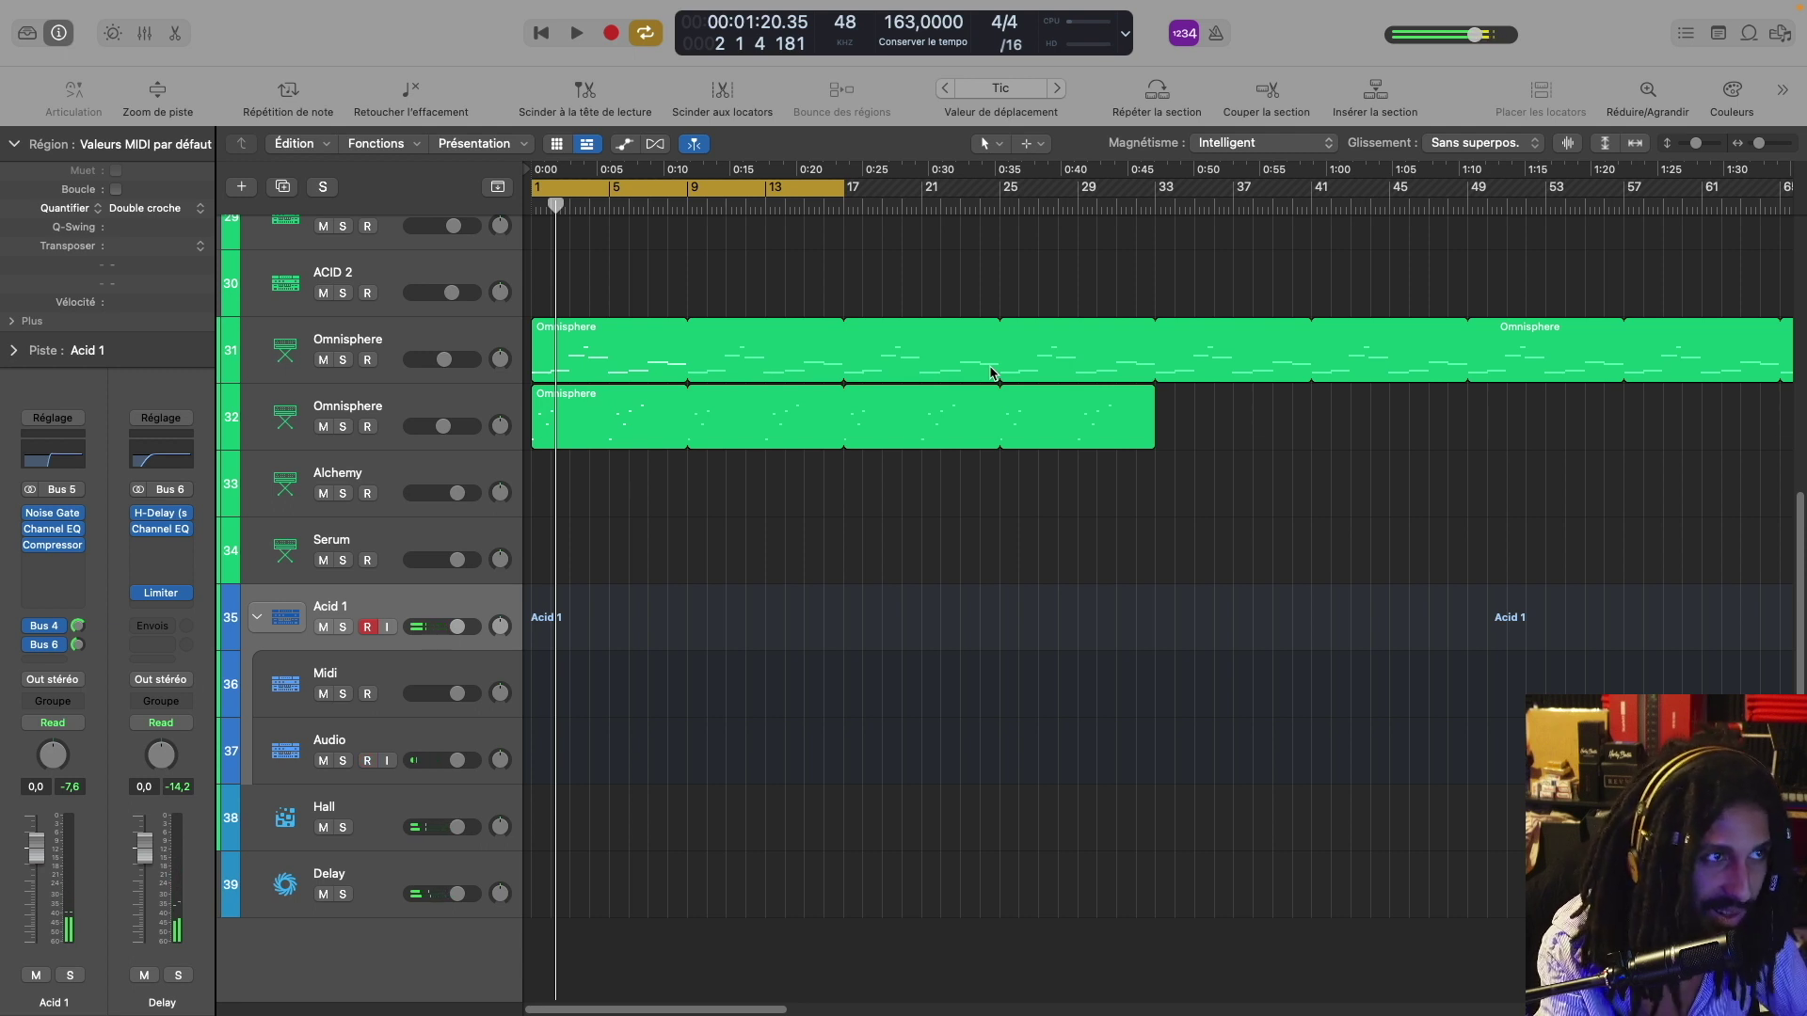
Record a MIDI acid line on the Midi track across the cycle range from bar 1 to bar 17
click(745, 655)
key(r)
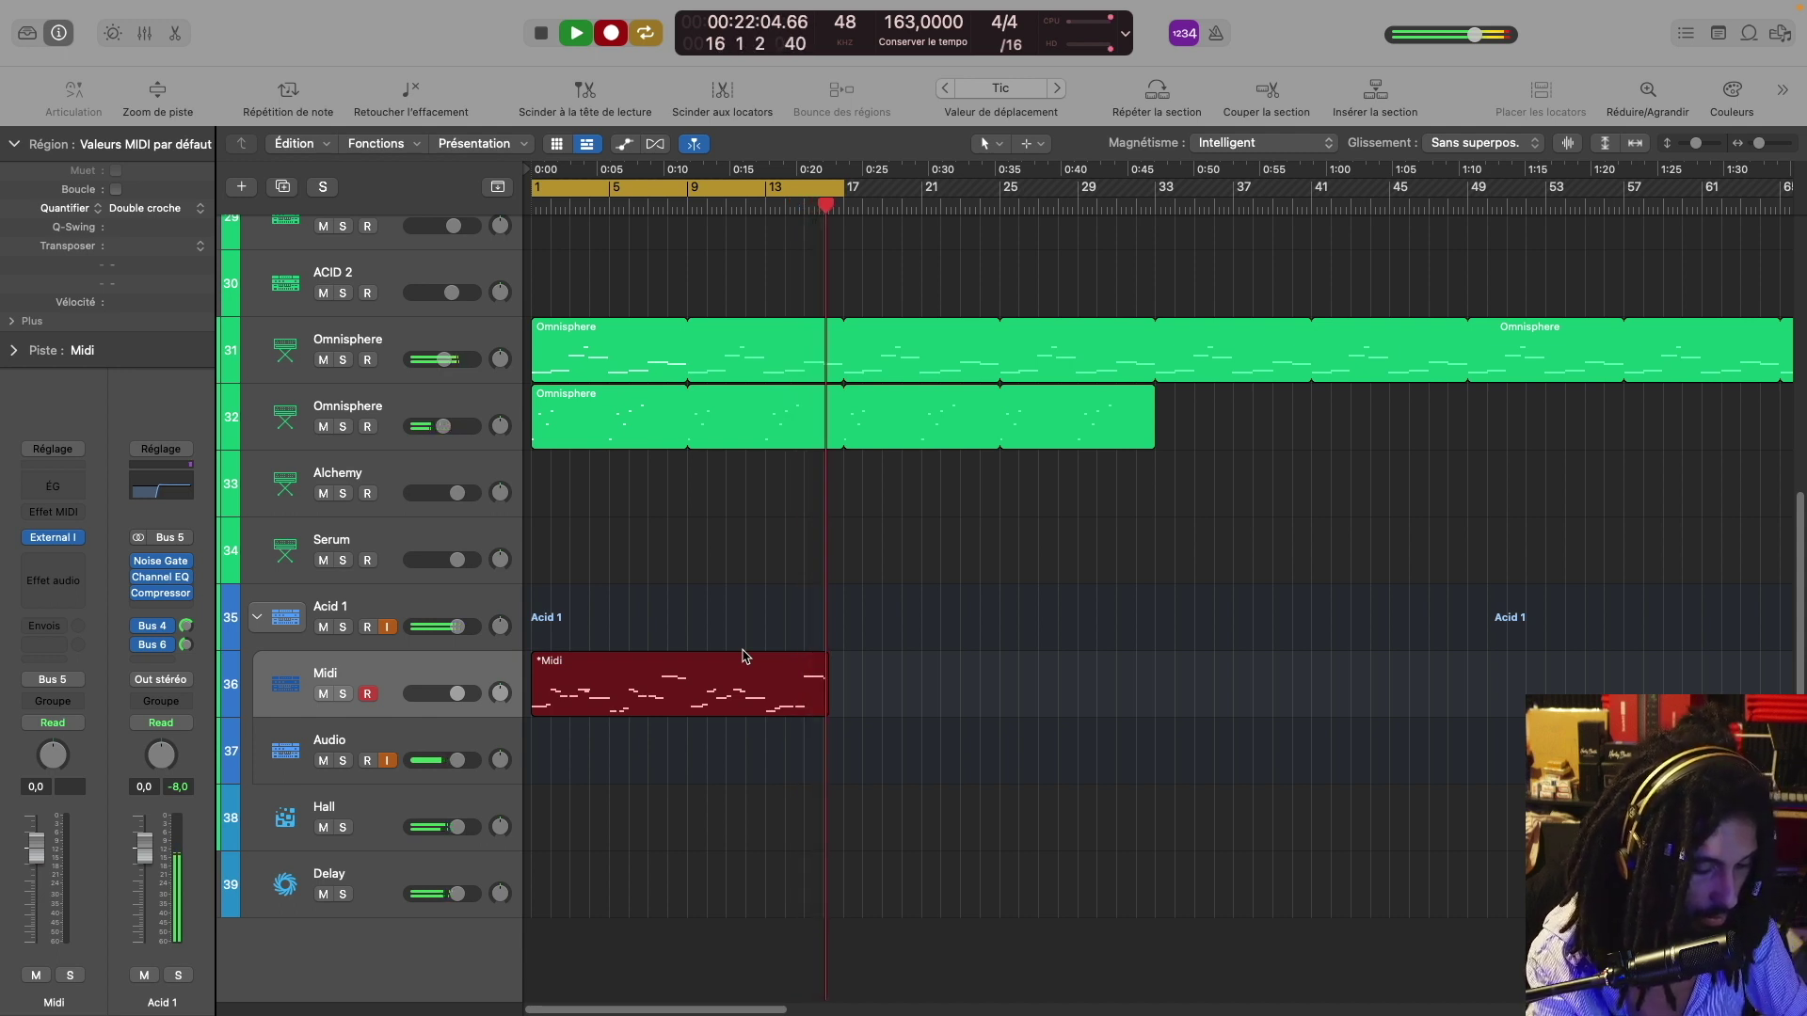
key(space)
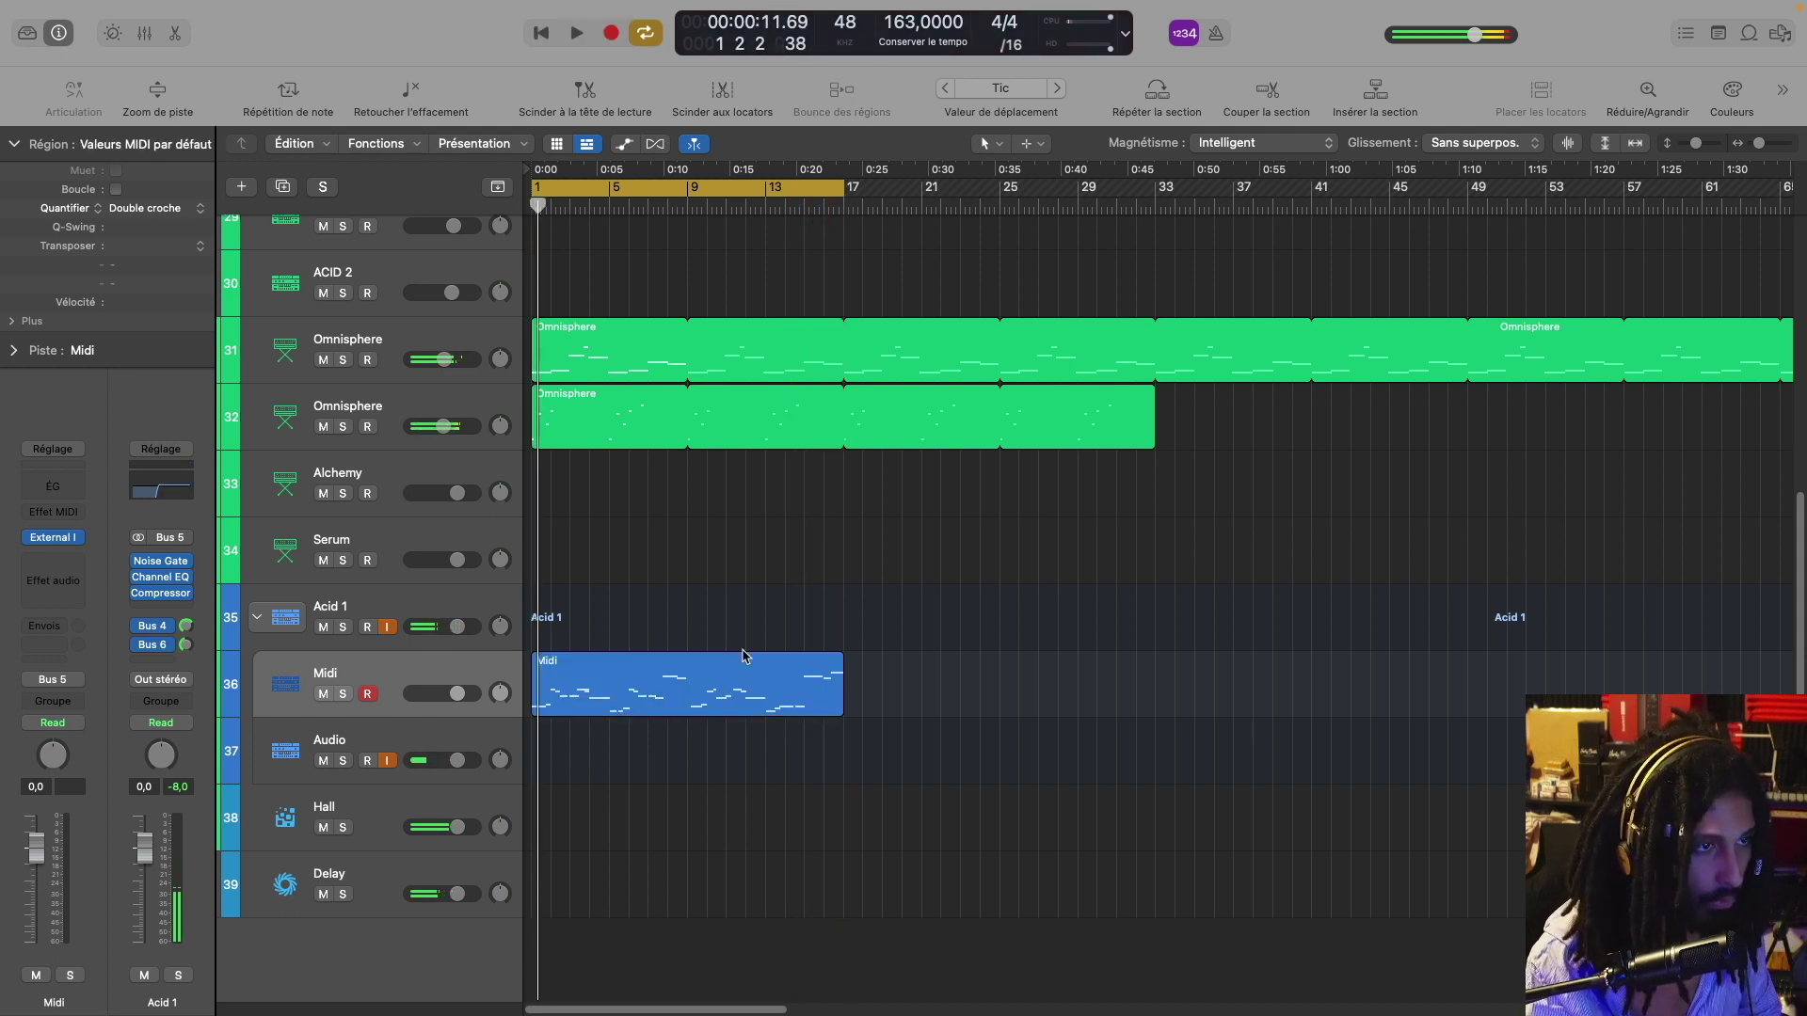
Open the recorded Midi region for note editing around bar 5
scroll(874, 591, up, 2)
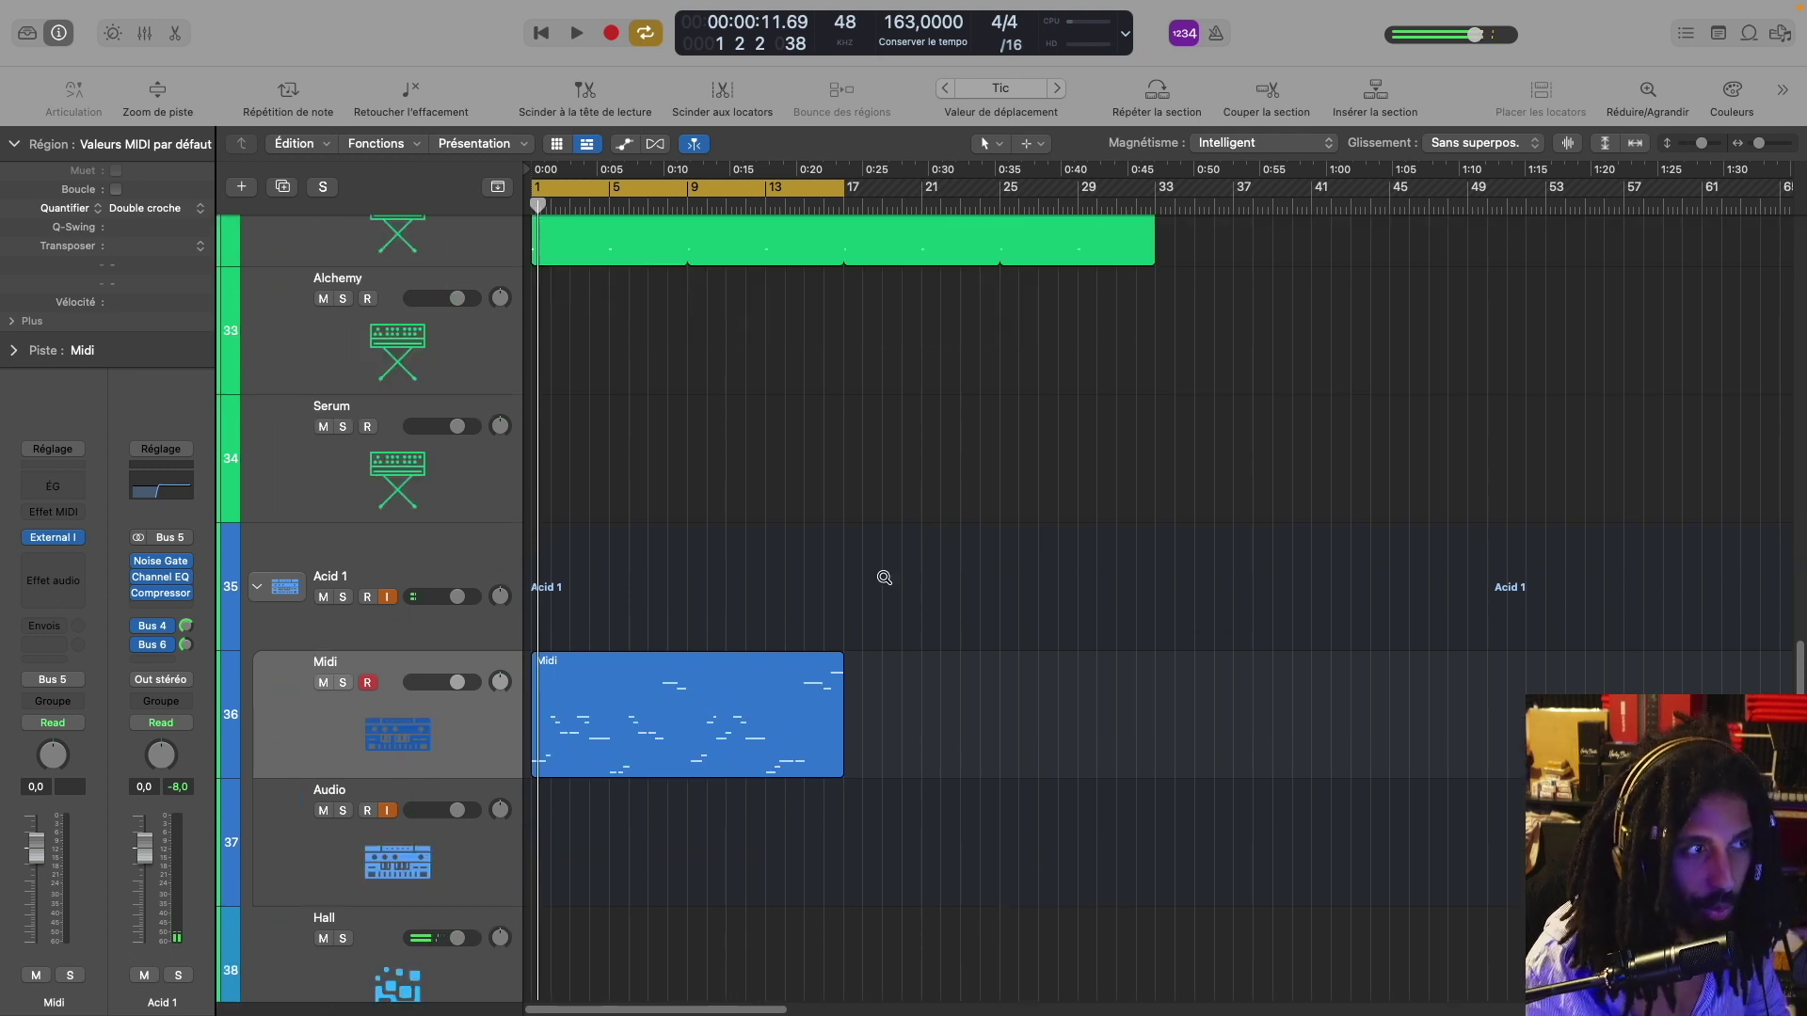
scroll(884, 577, down, 2)
scroll(884, 575, up, 6)
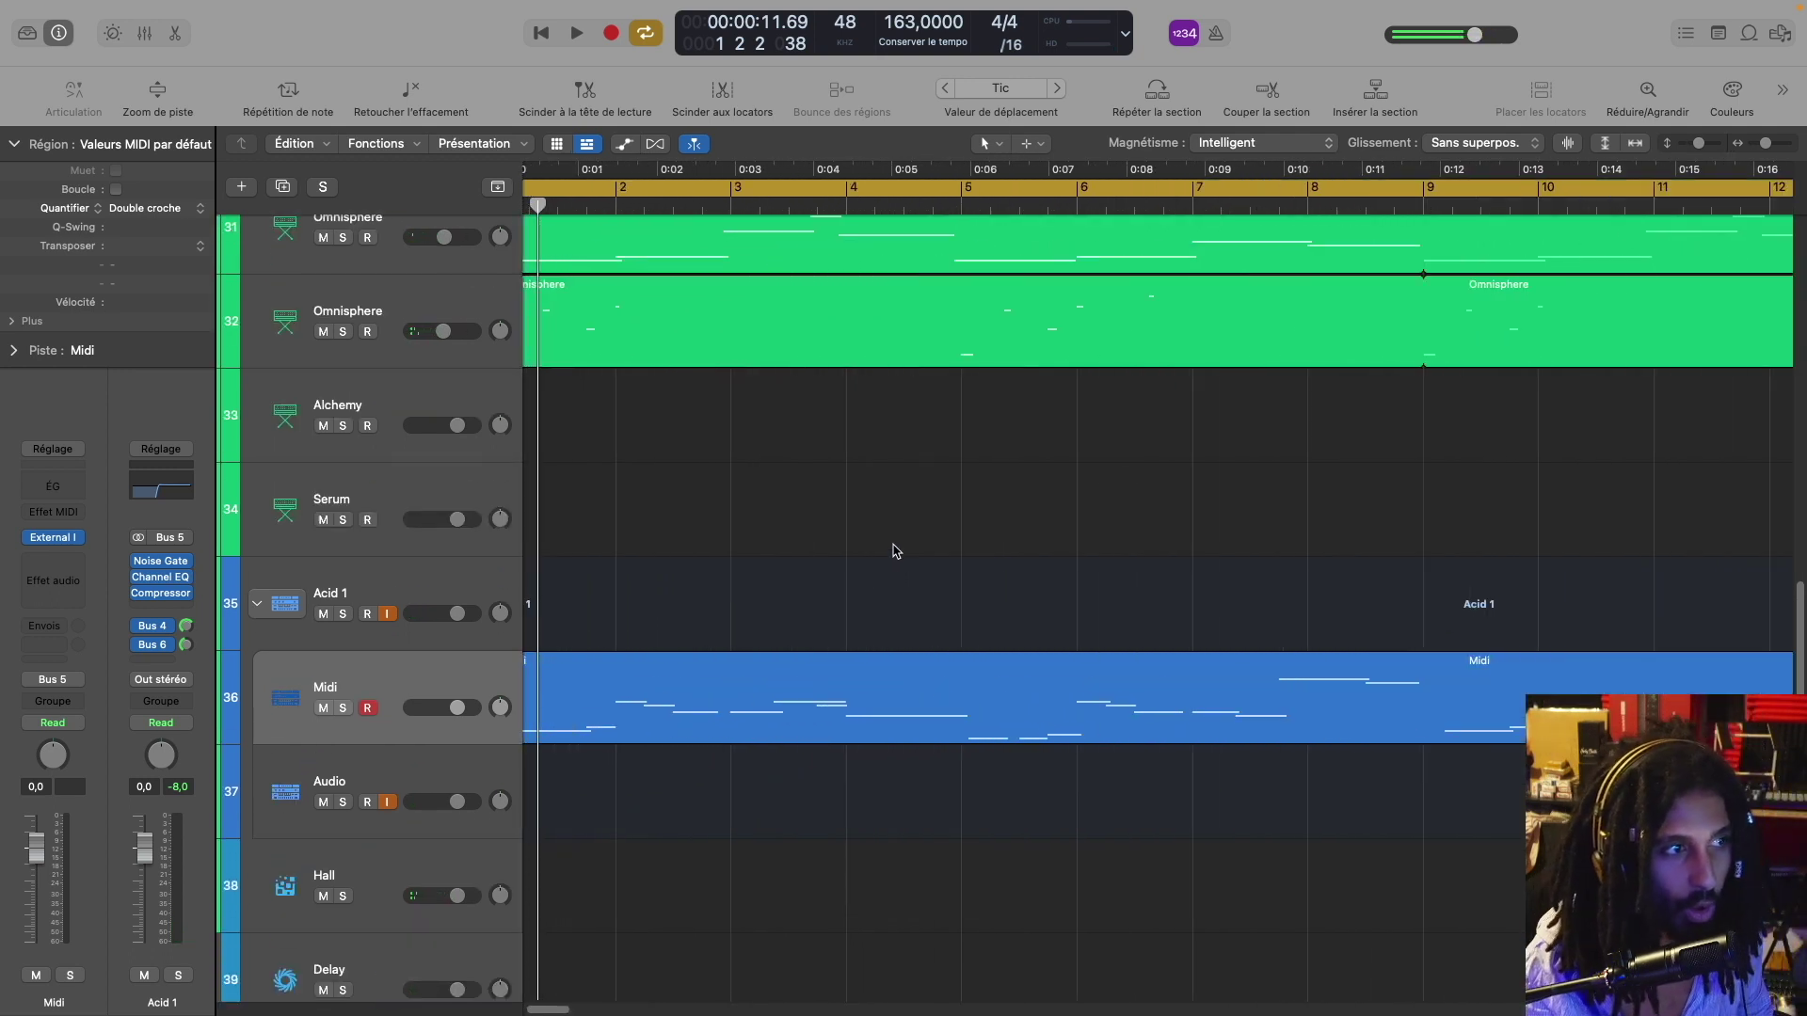
scroll(901, 549, left, 2)
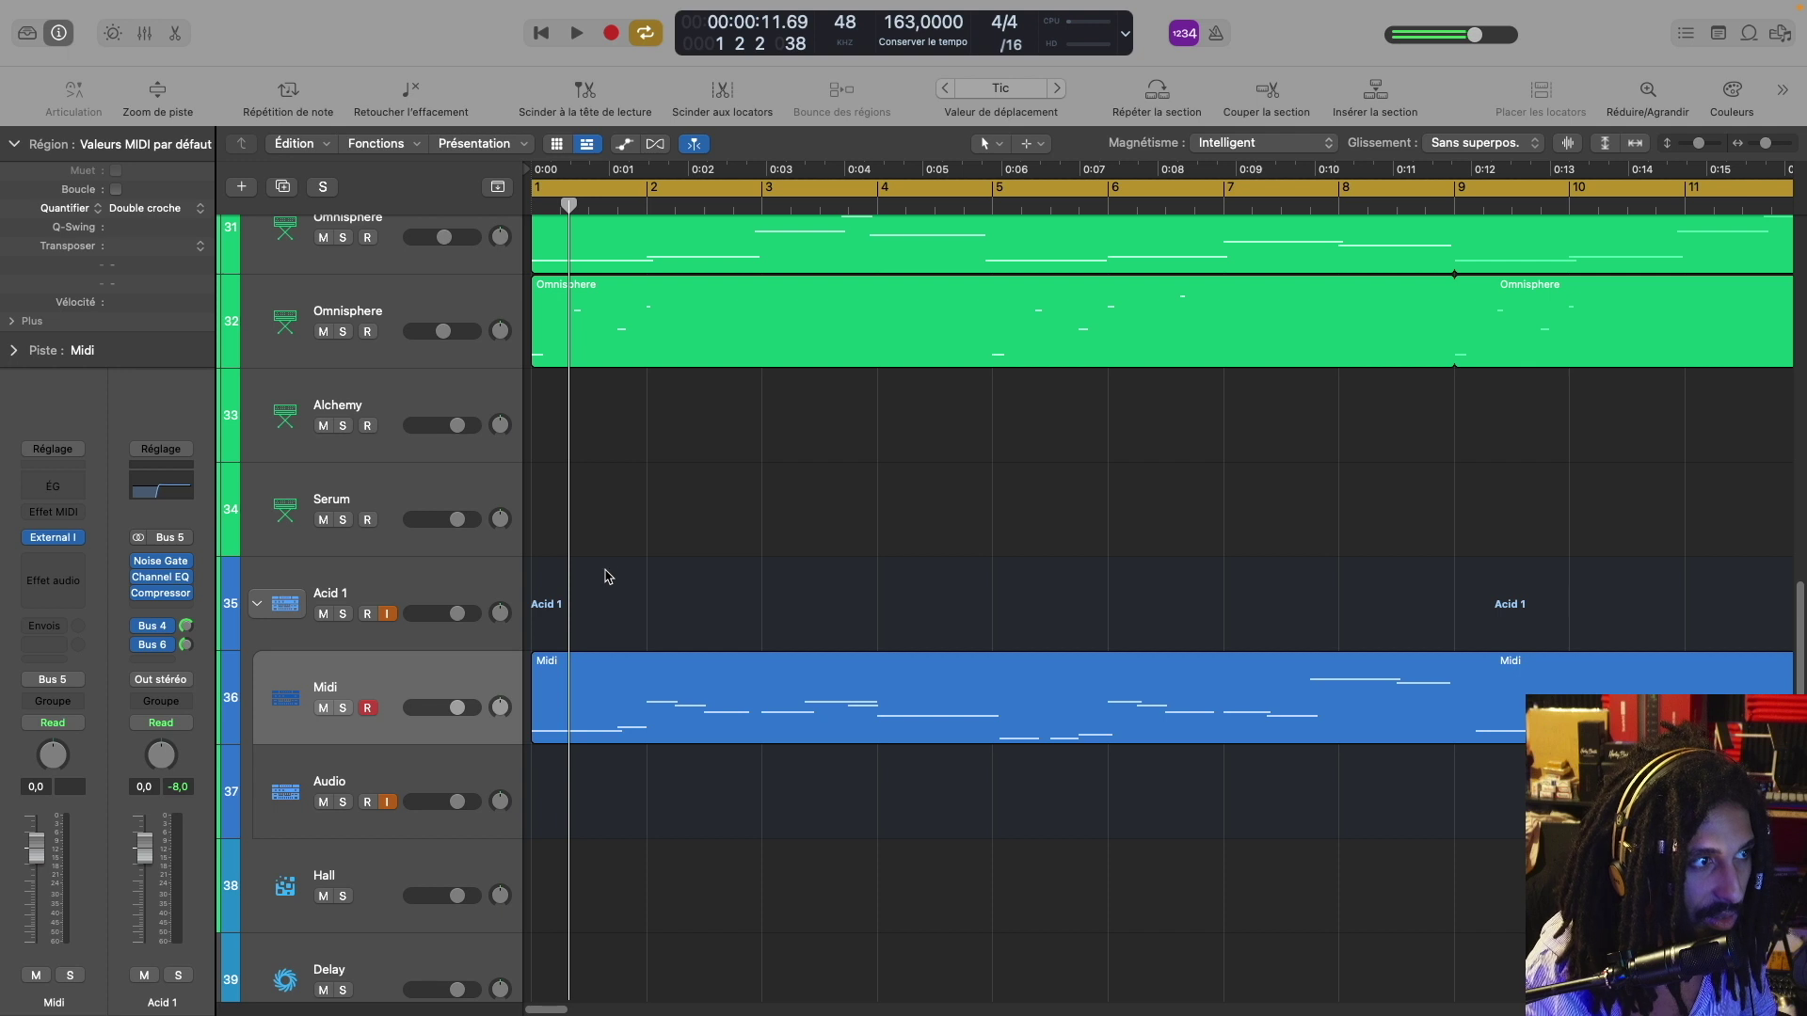
scroll(604, 616, up, 1)
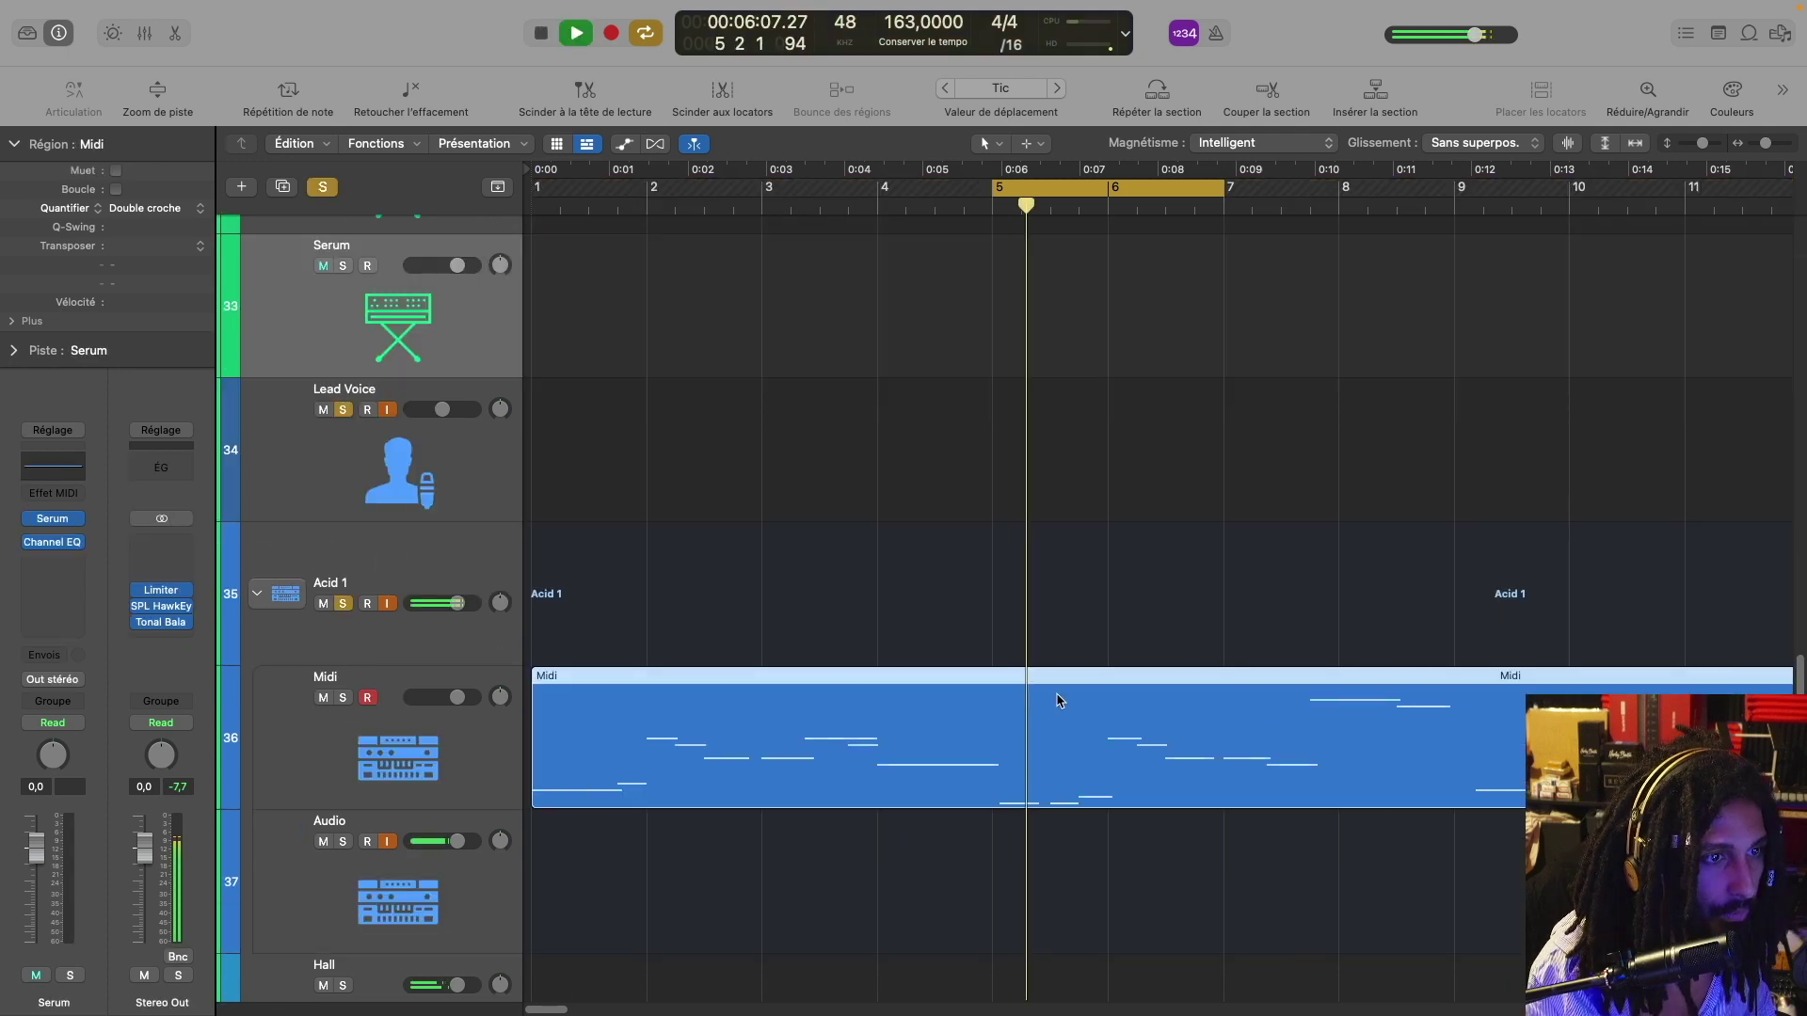
double_click(1061, 696)
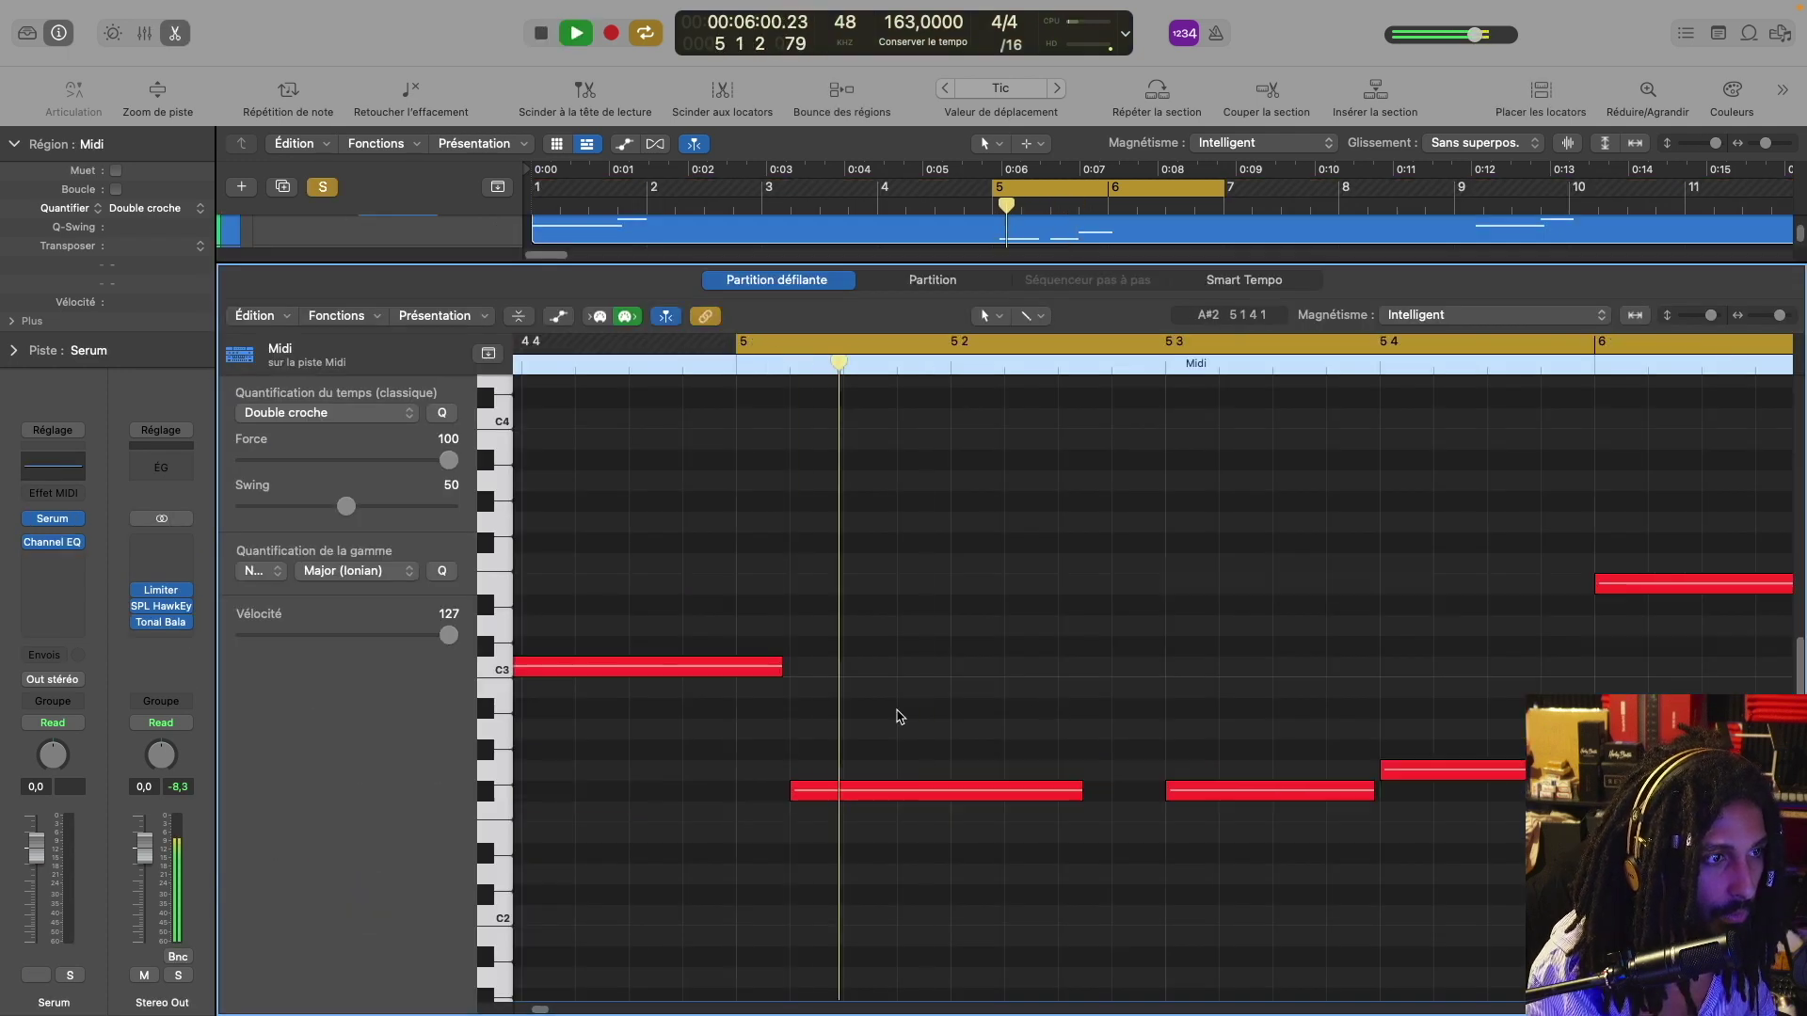
Raise the F#2 note at bar 5 beat 3 to G#2, extend the preceding note to just past its start, and audition the change
key(space)
click(1097, 793)
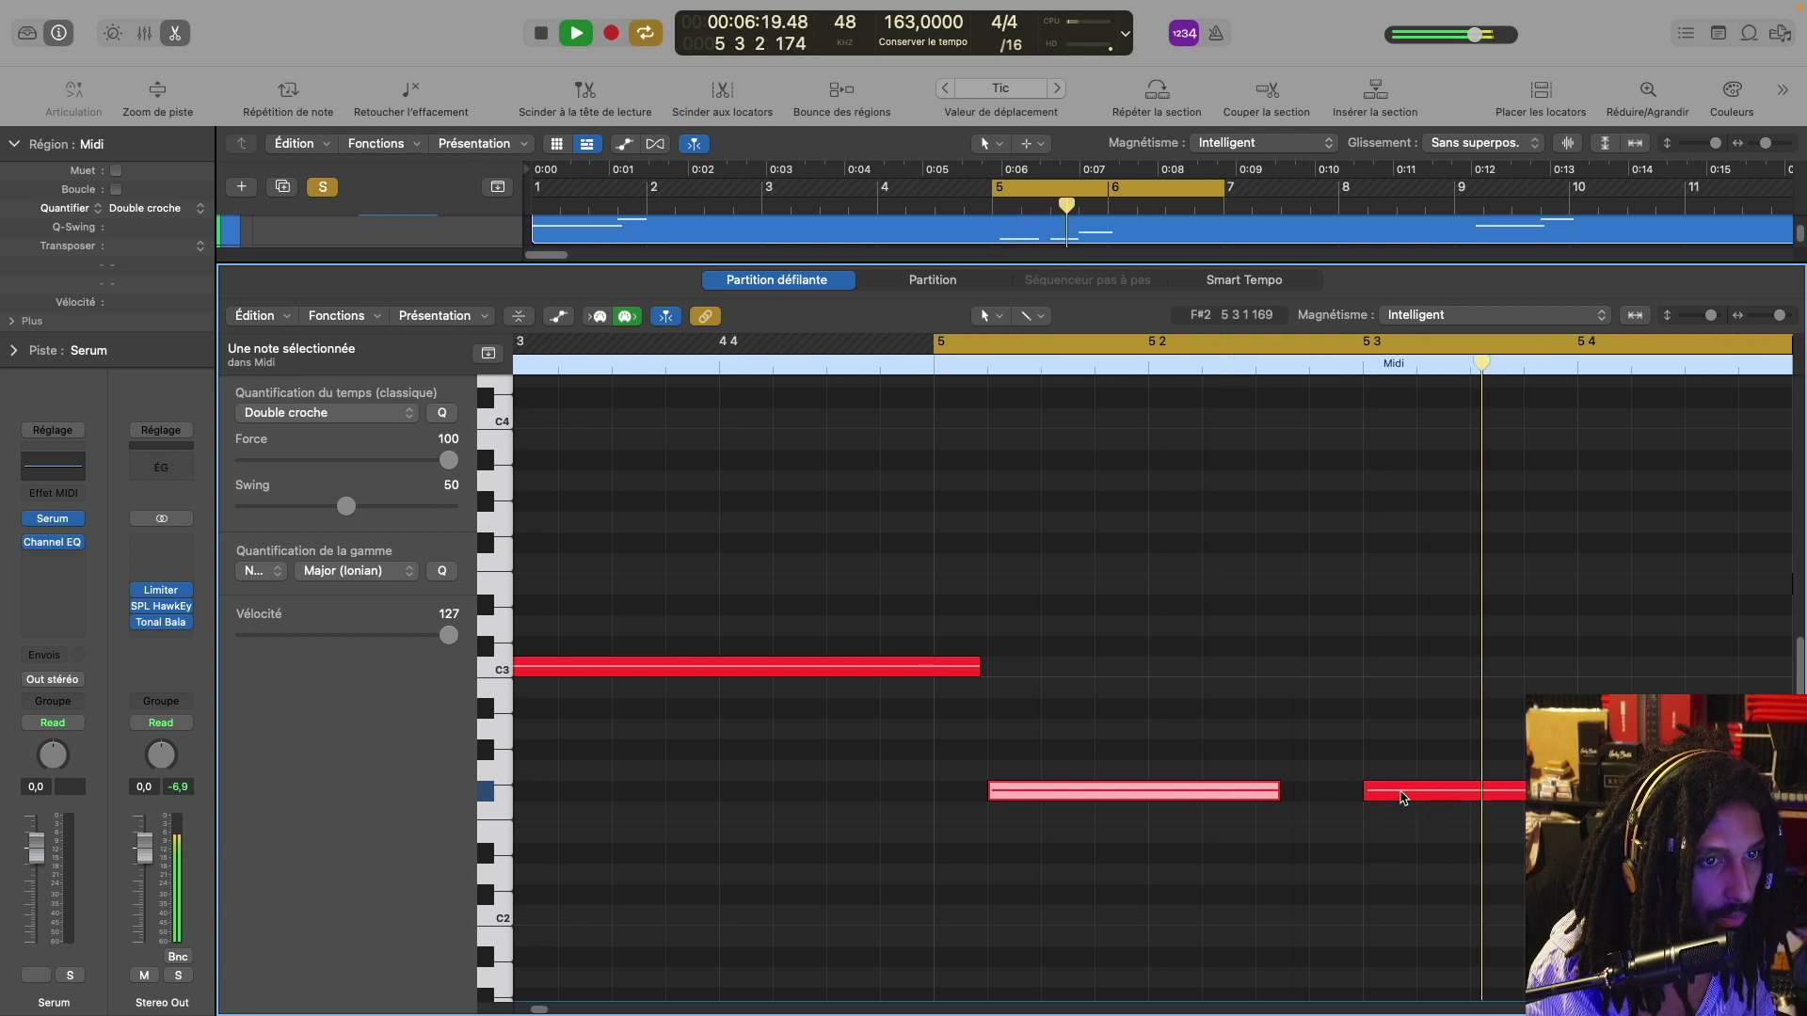
drag(1397, 801, 1399, 760)
drag(1277, 791, 1383, 790)
key(space)
key(space)
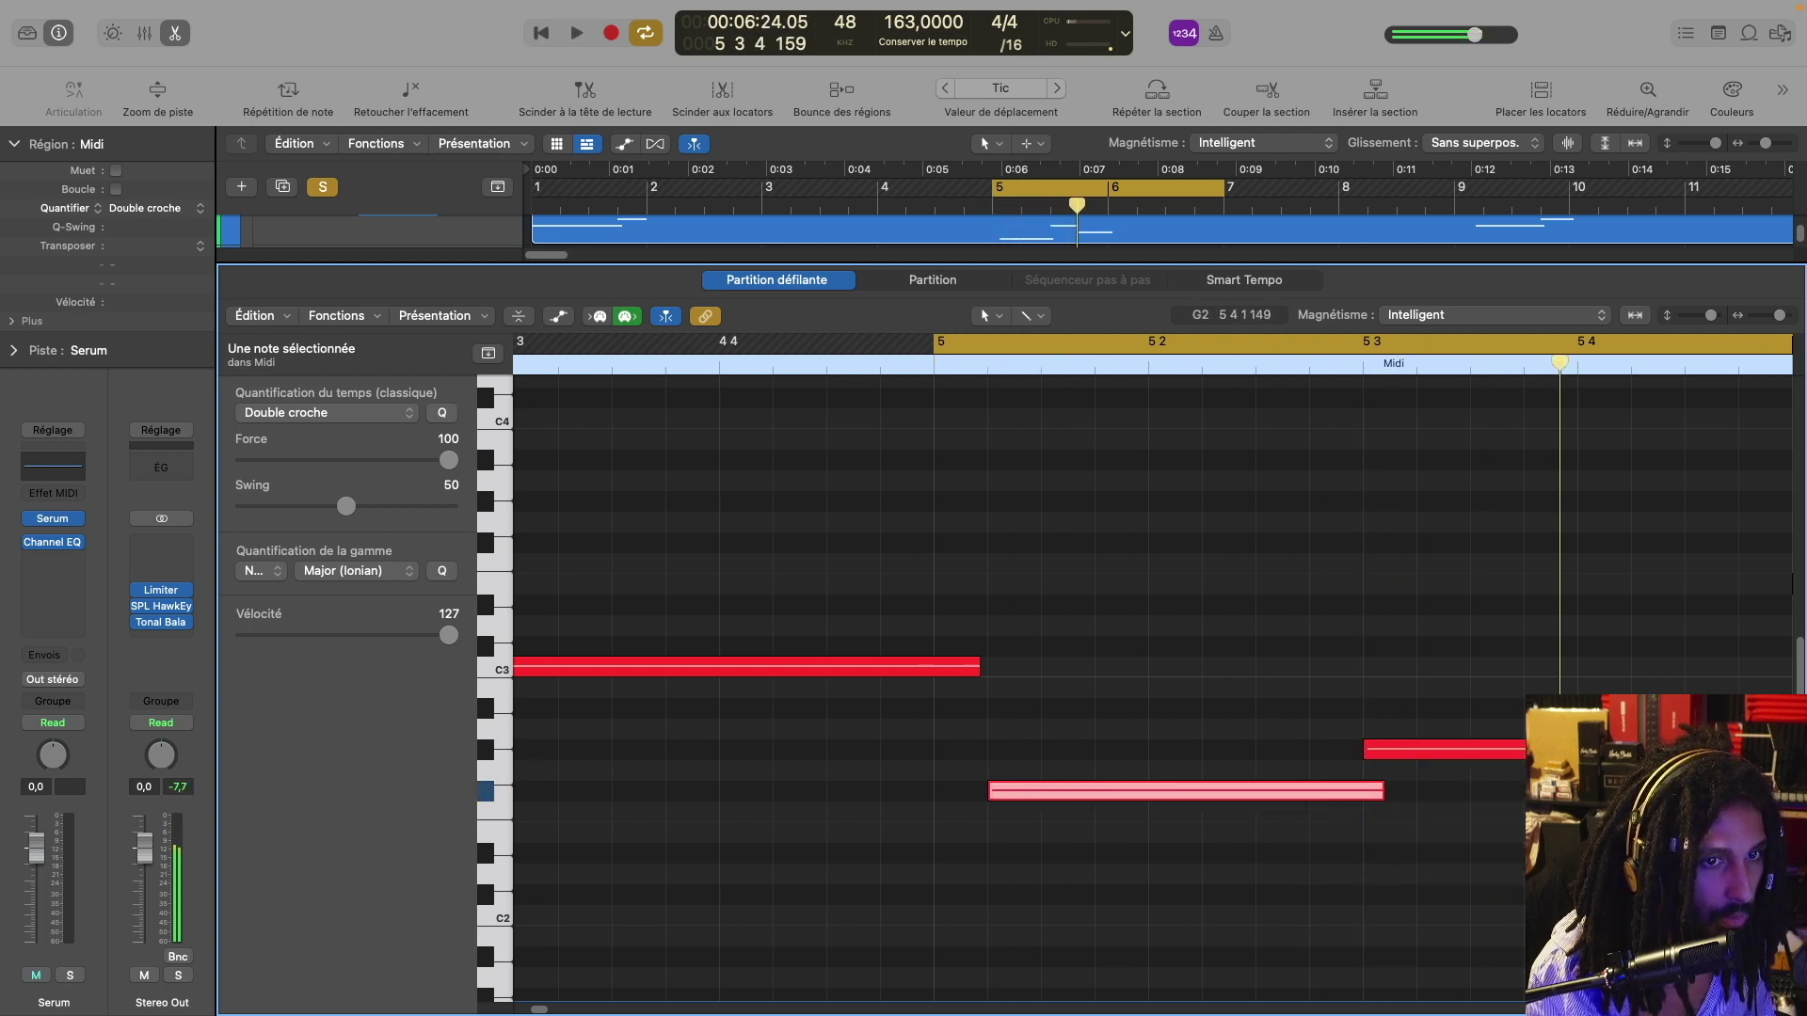
click(1482, 768)
click(1444, 750)
key(space)
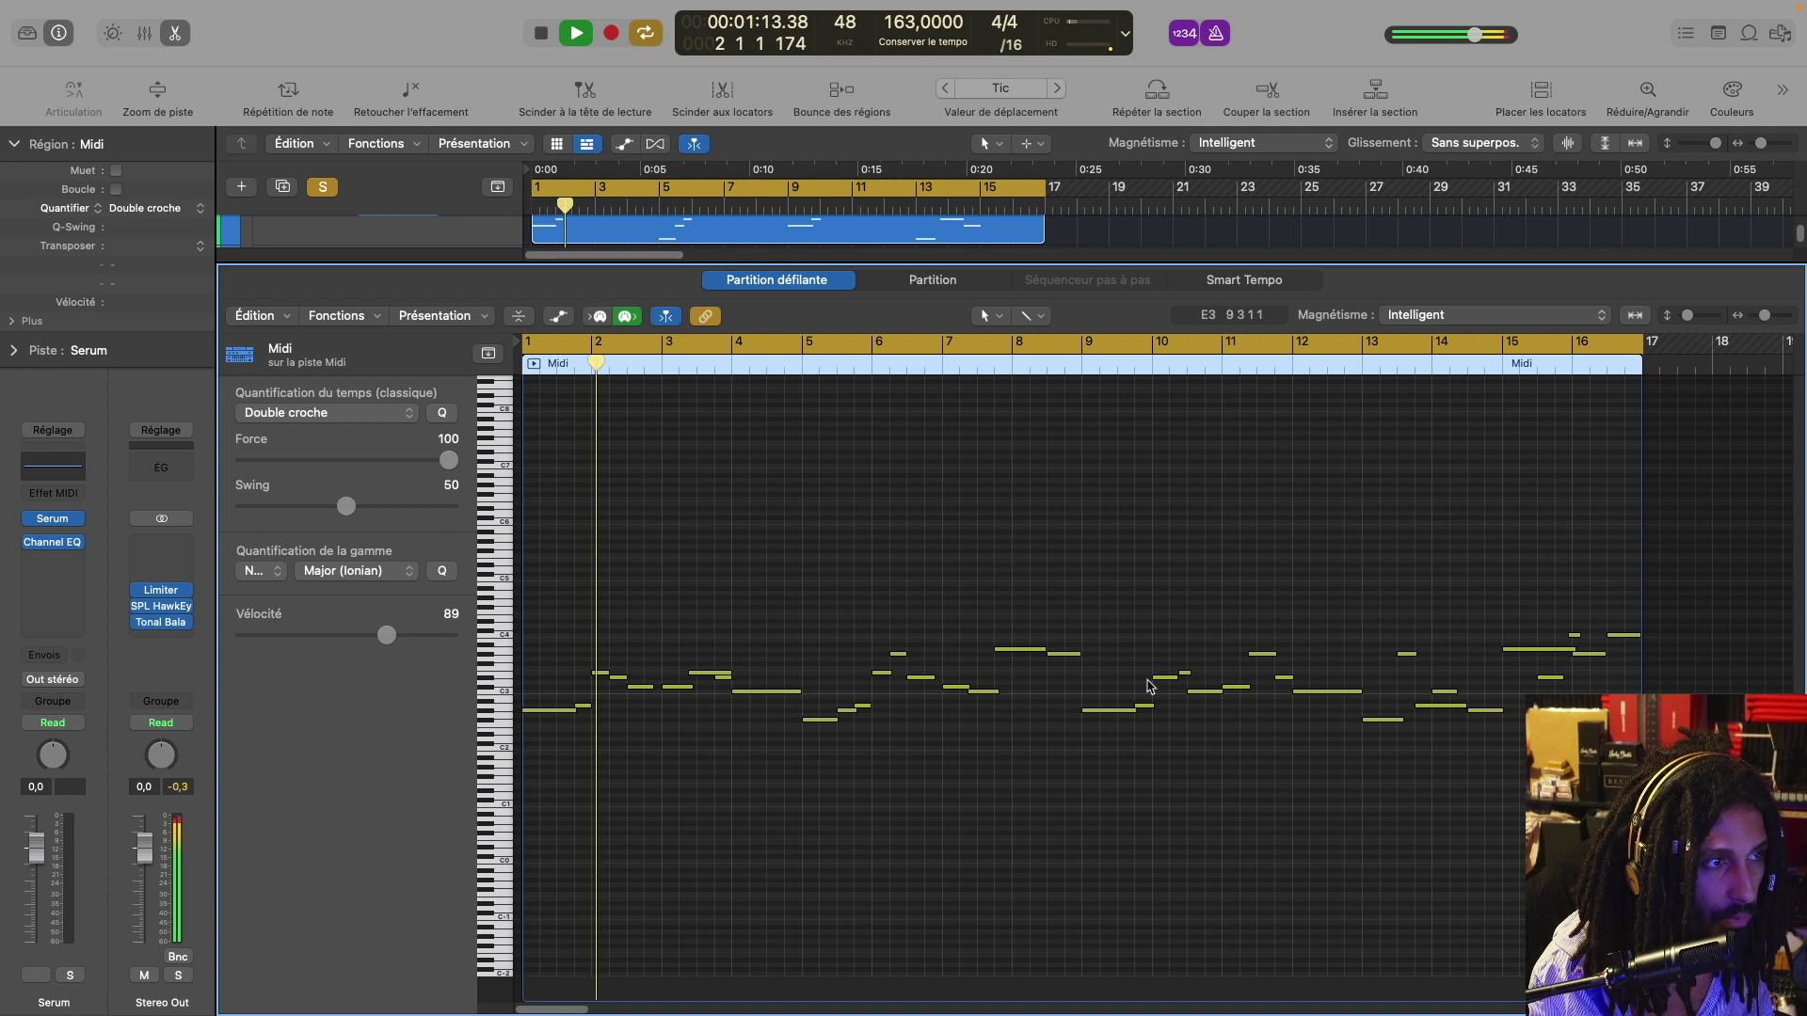
Select all notes in the Midi region and set their velocity to 72
key(super+Left)
drag(1445, 825, 552, 545)
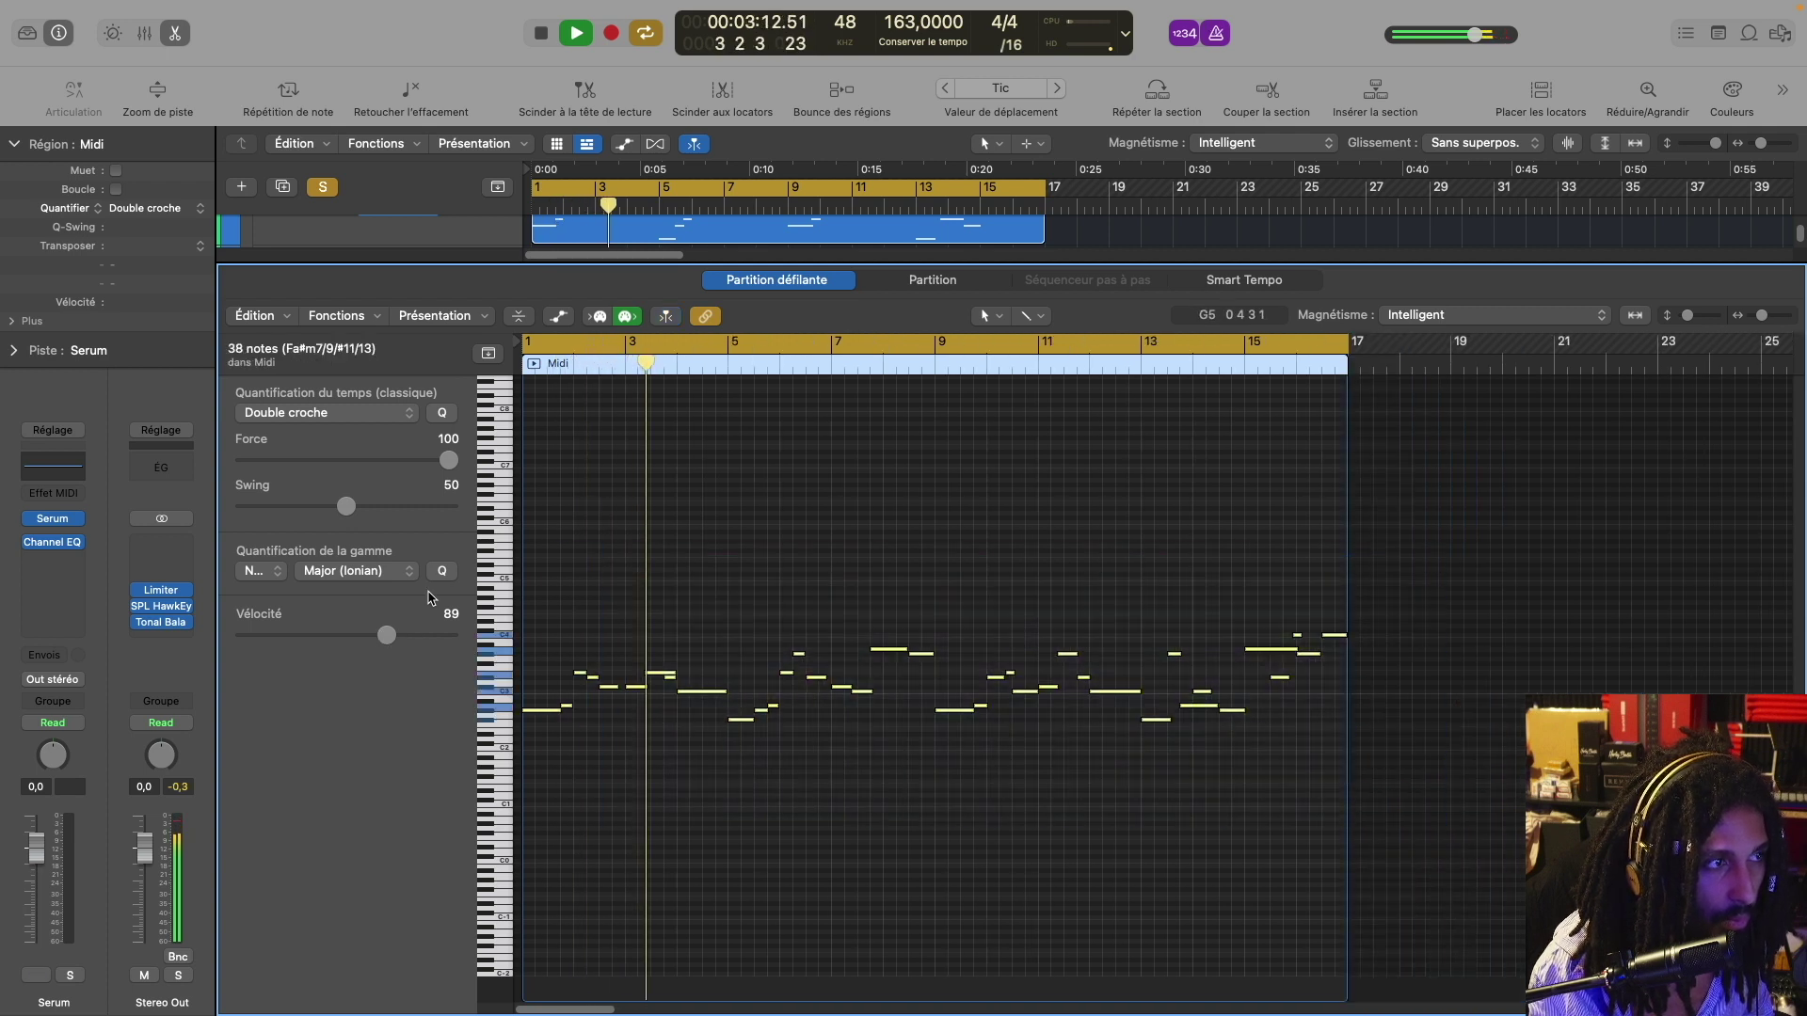
drag(386, 635, 363, 635)
key(super+Down)
key(super+Down)
key(super+Down)
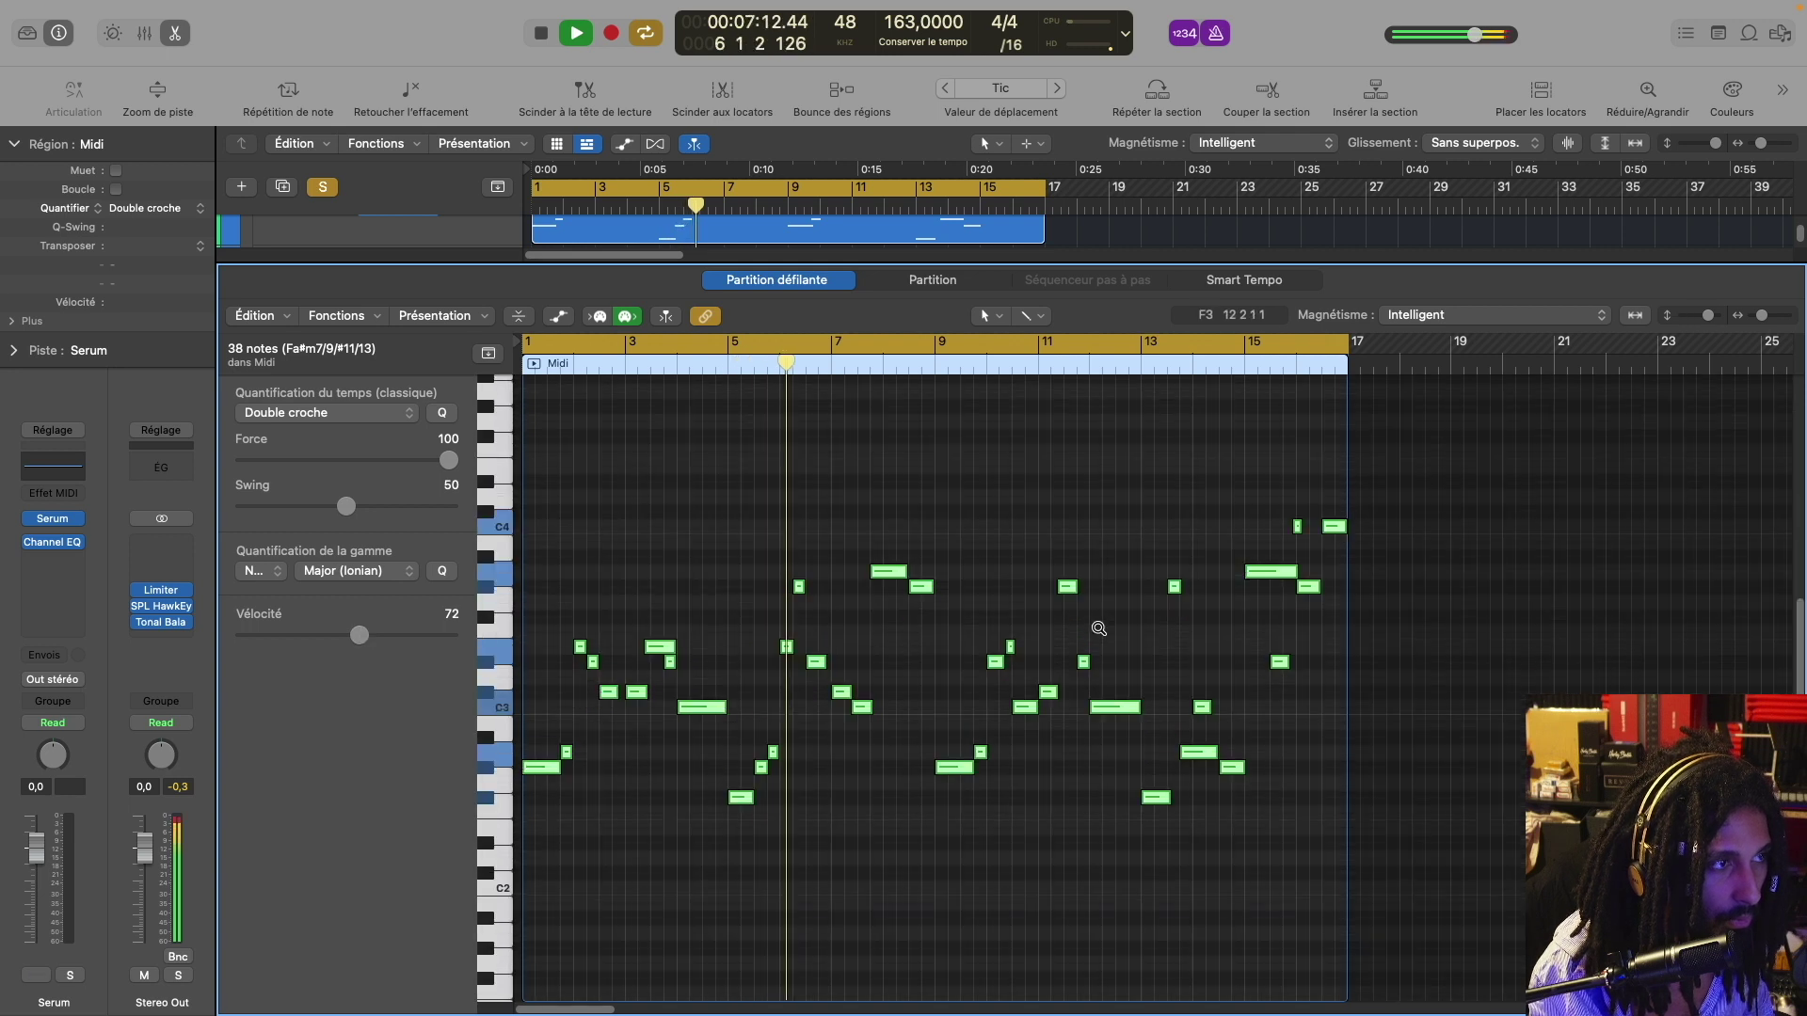
click(828, 650)
key(super+Right)
key(super+Right)
key(super+Right)
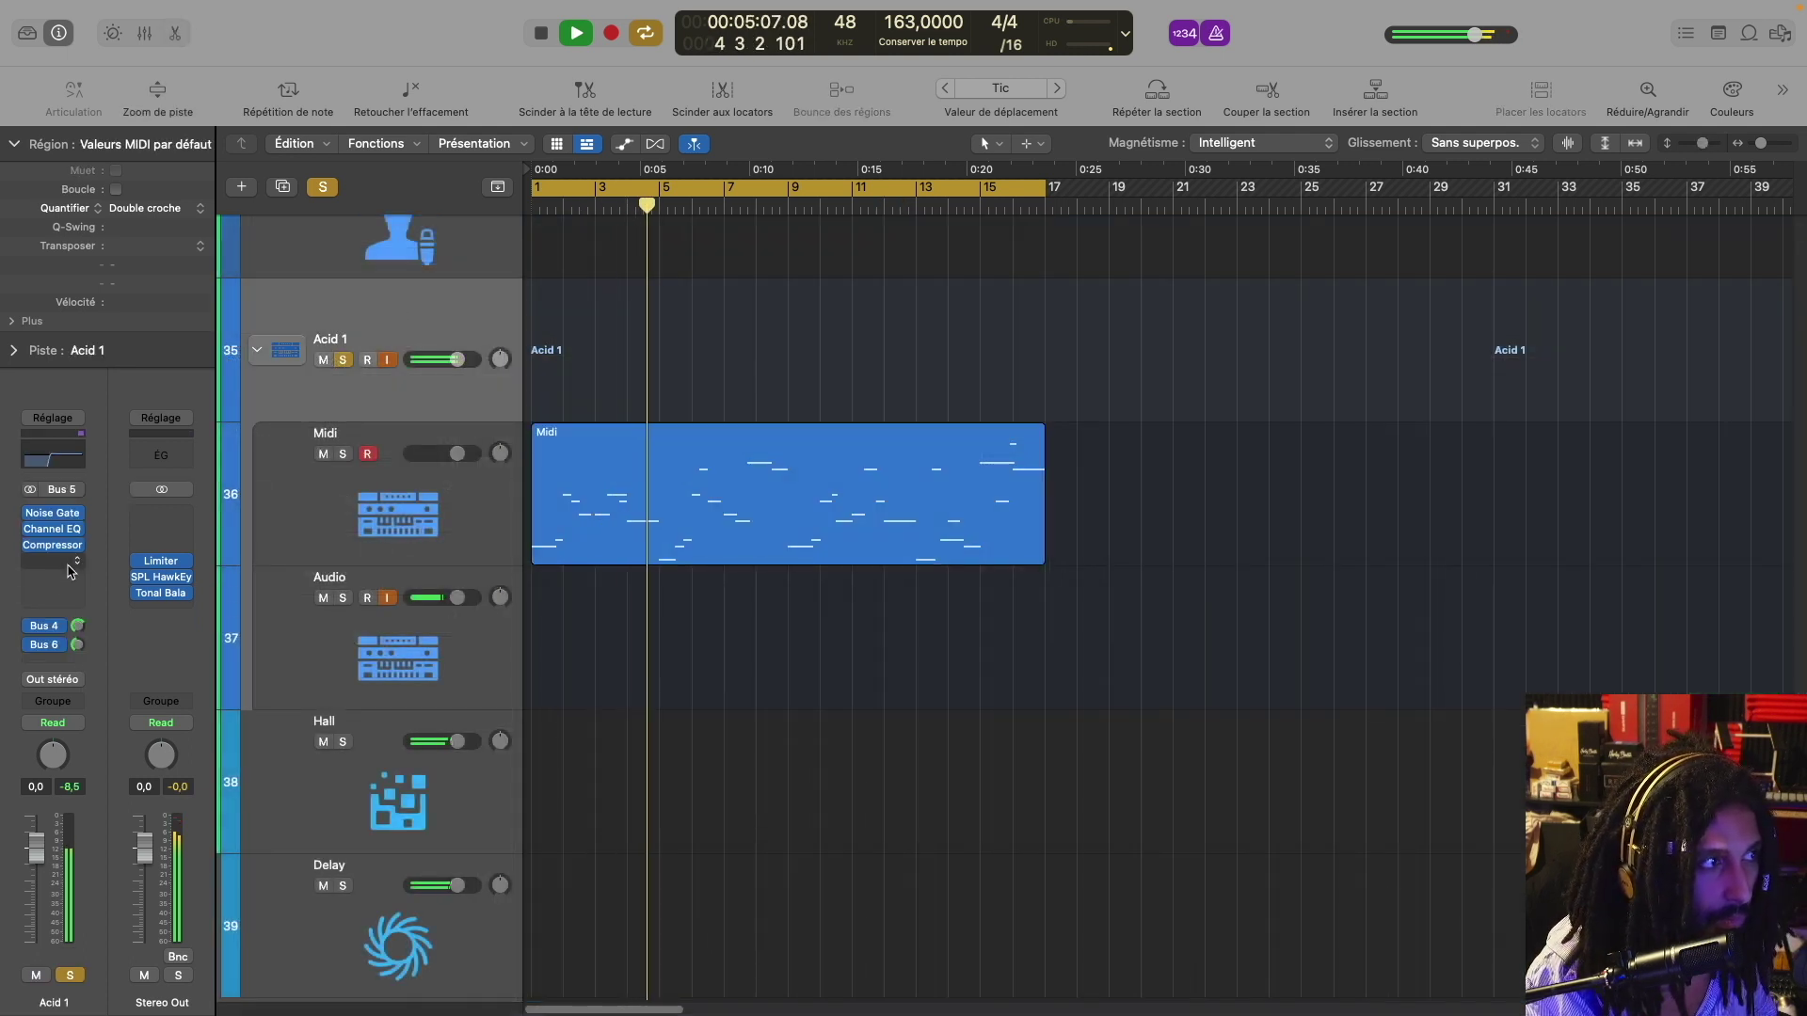
Insert a stereo ChromaVerb after the Compressor on Acid 1, using the Concert Hall type with a 6.60 s decay
click(71, 569)
mouse_move(113, 917)
mouse_move(226, 916)
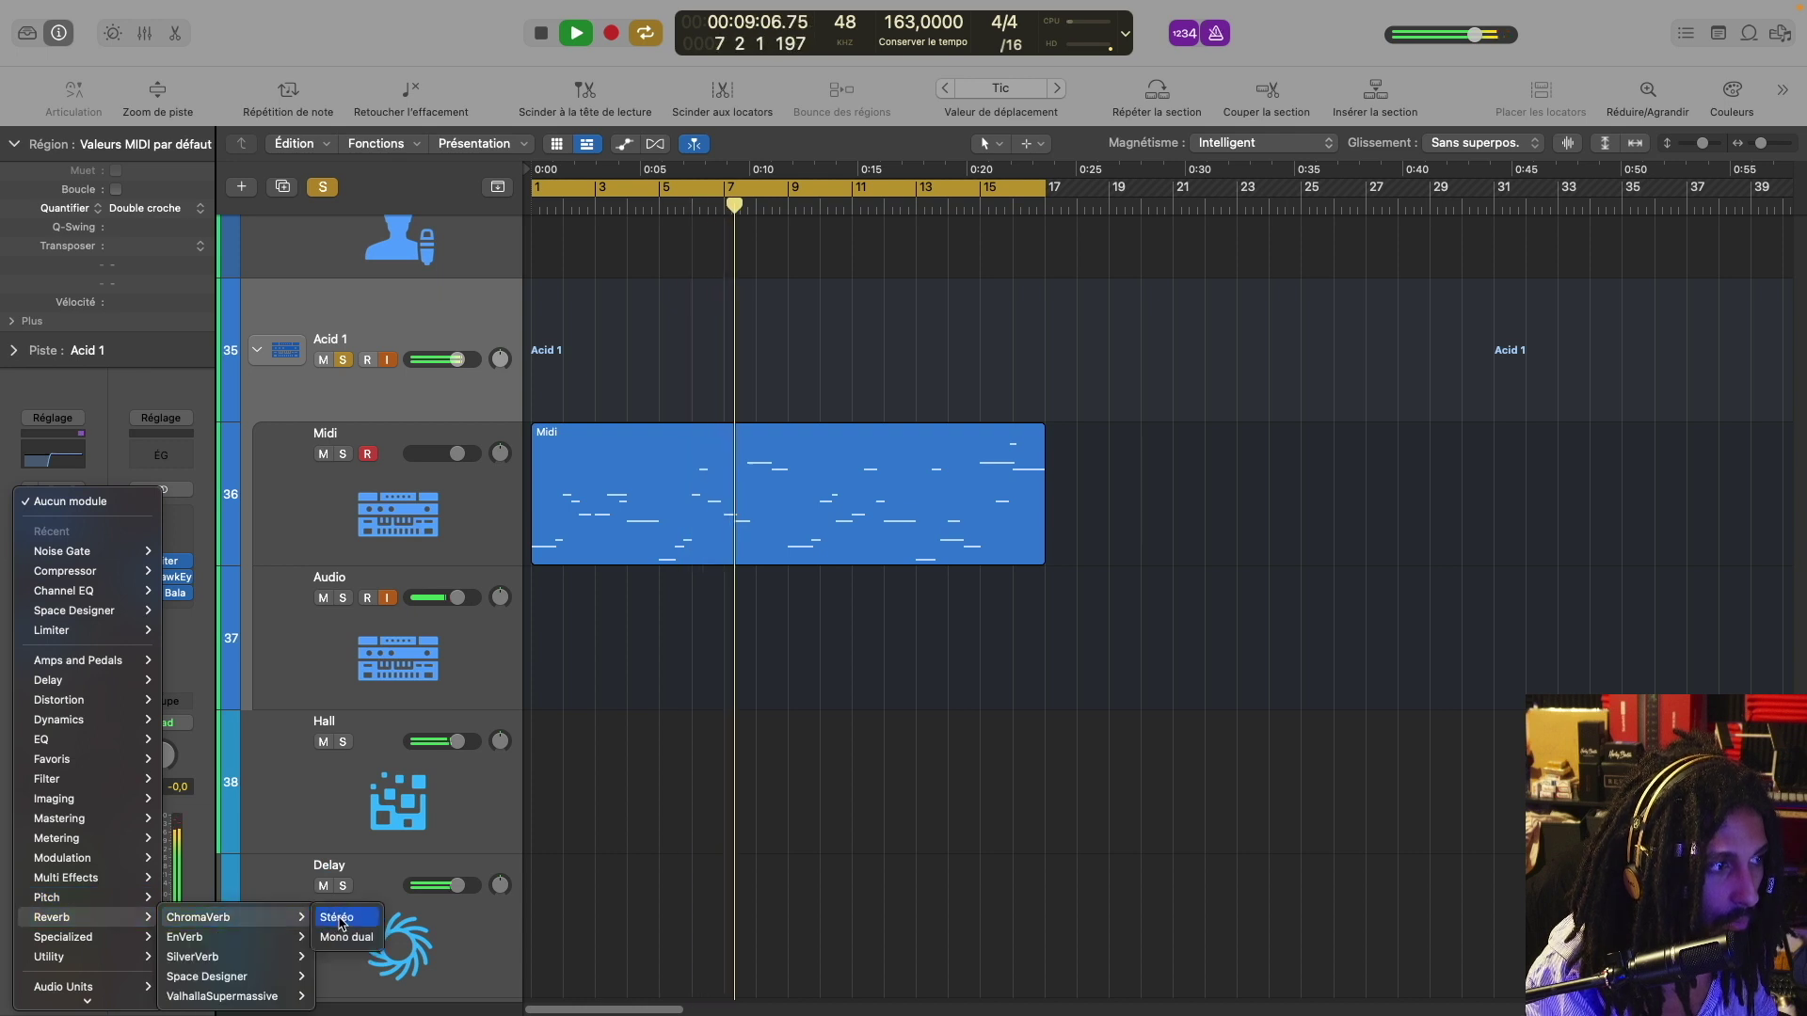
click(338, 919)
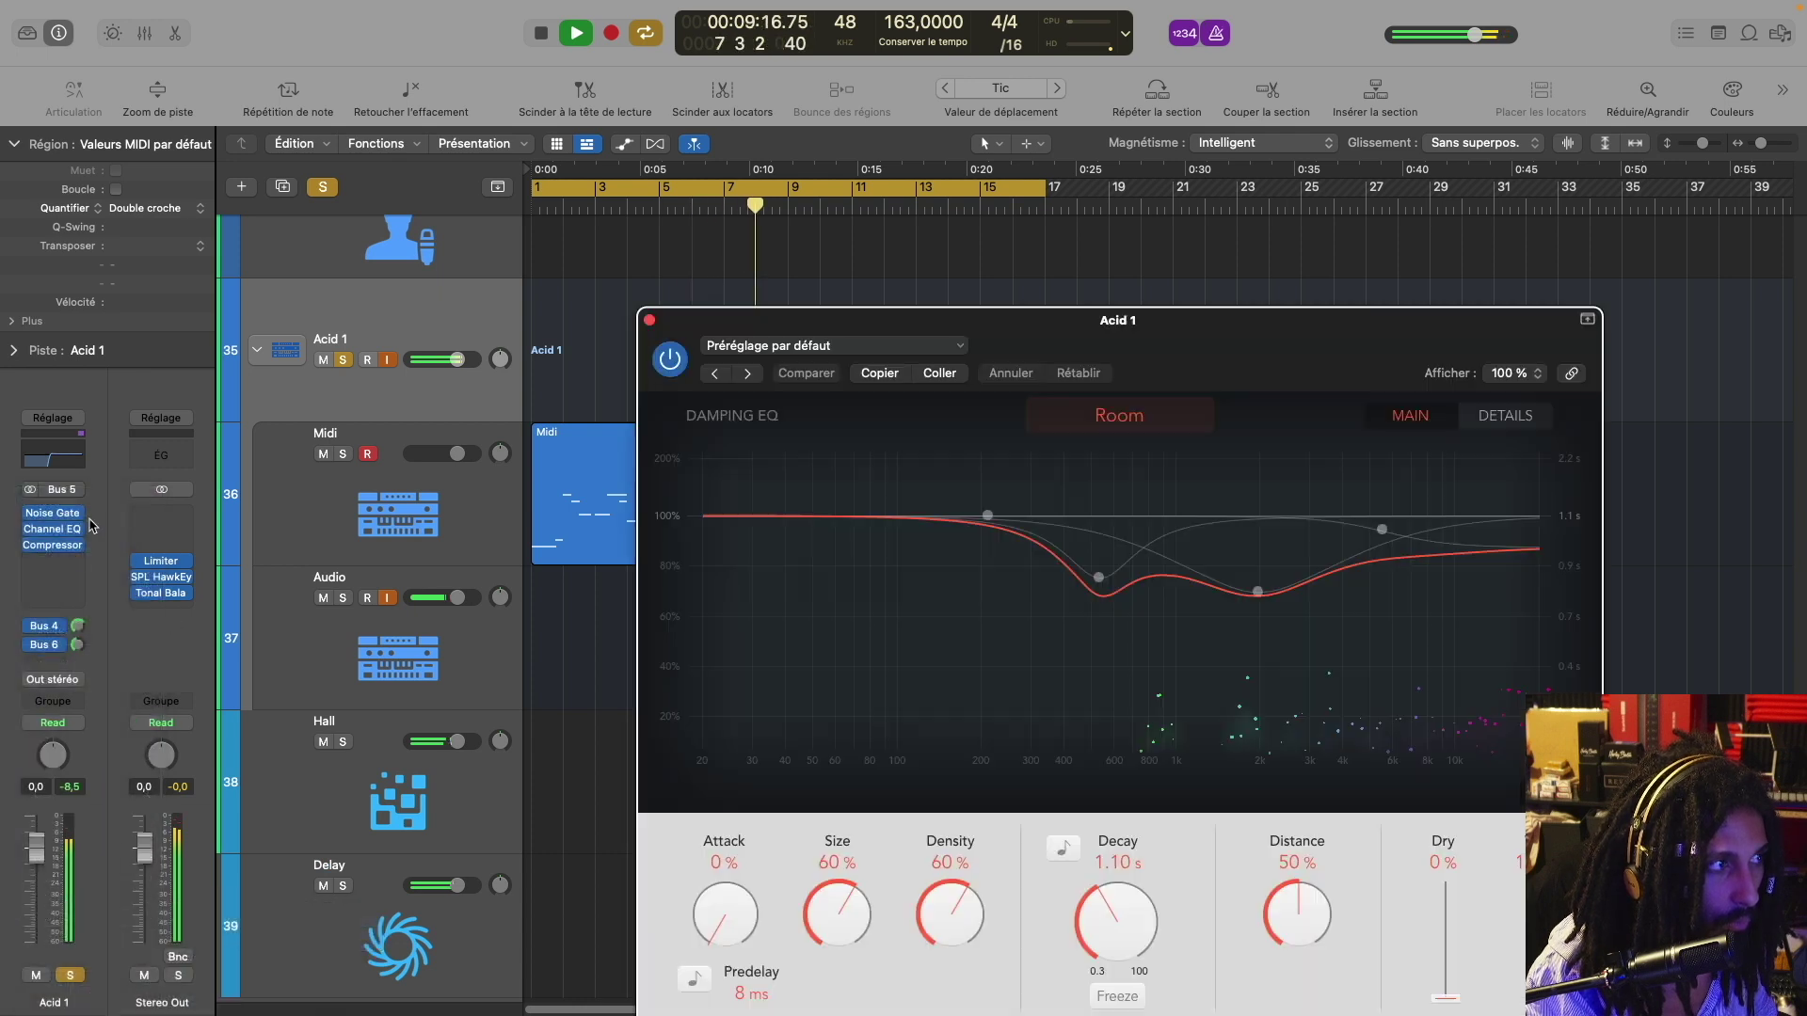
click(1137, 425)
click(1118, 500)
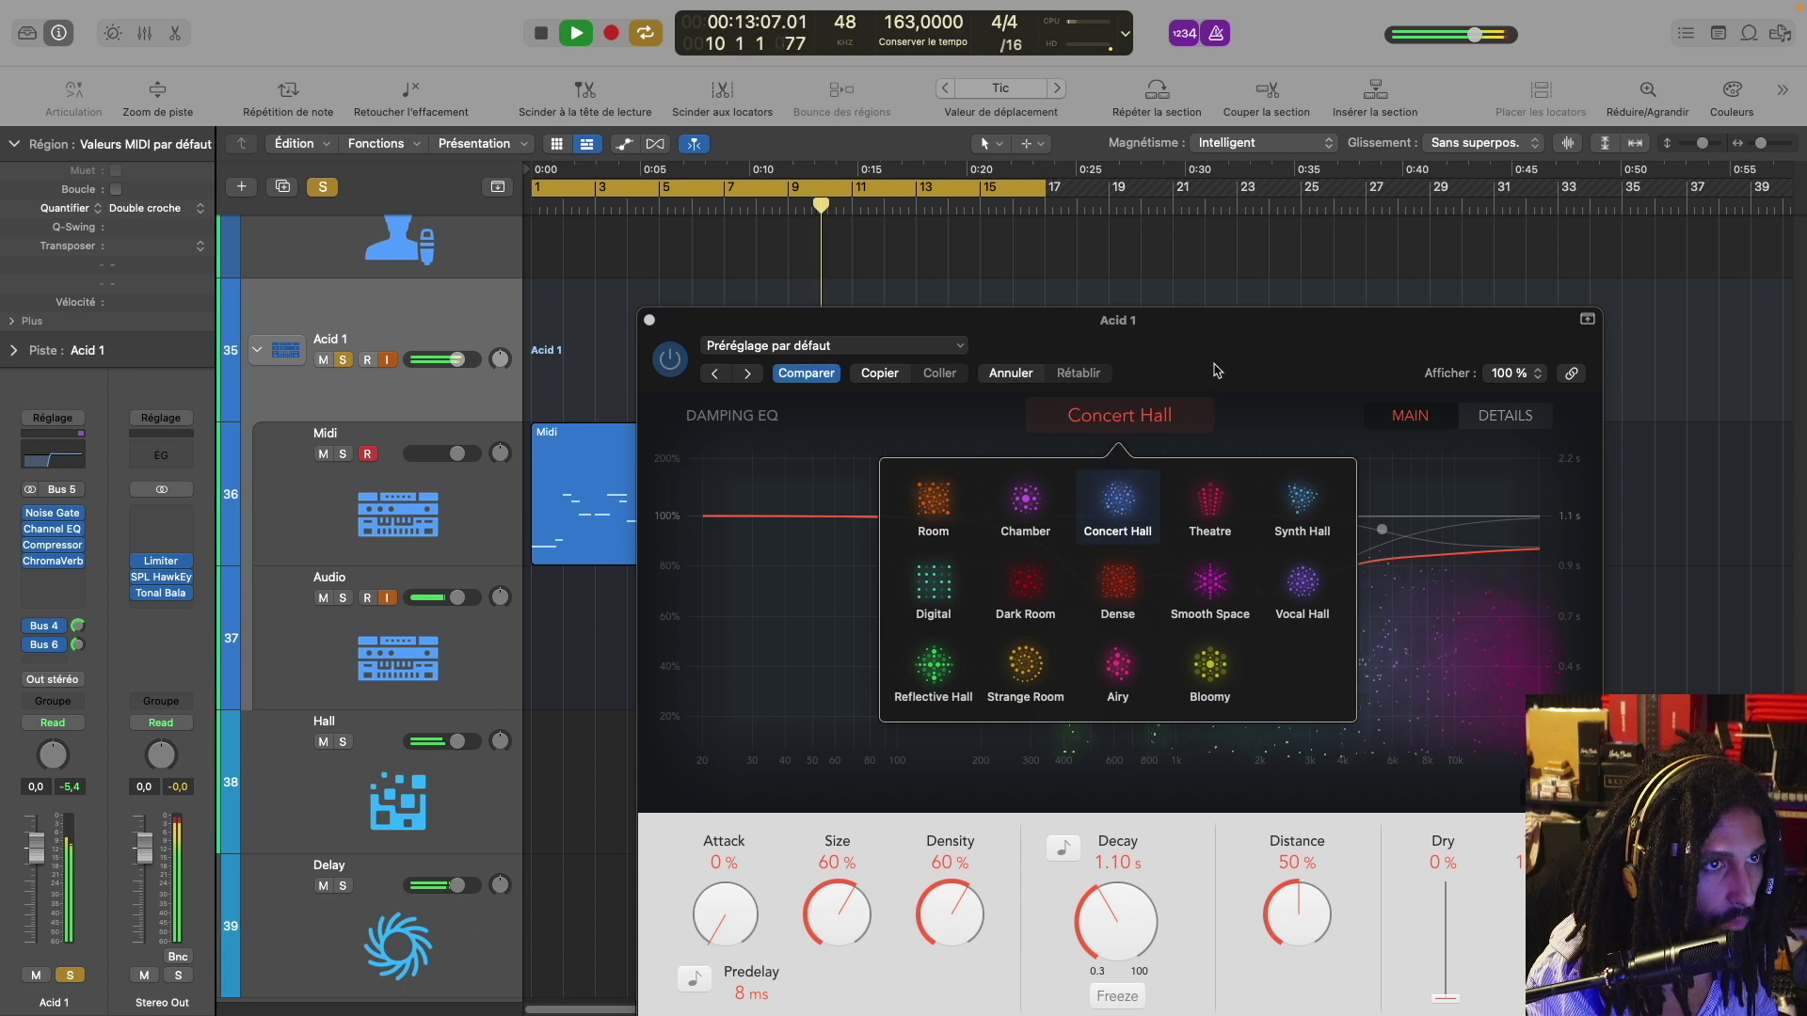
drag(1215, 371, 1044, 196)
drag(944, 744, 951, 678)
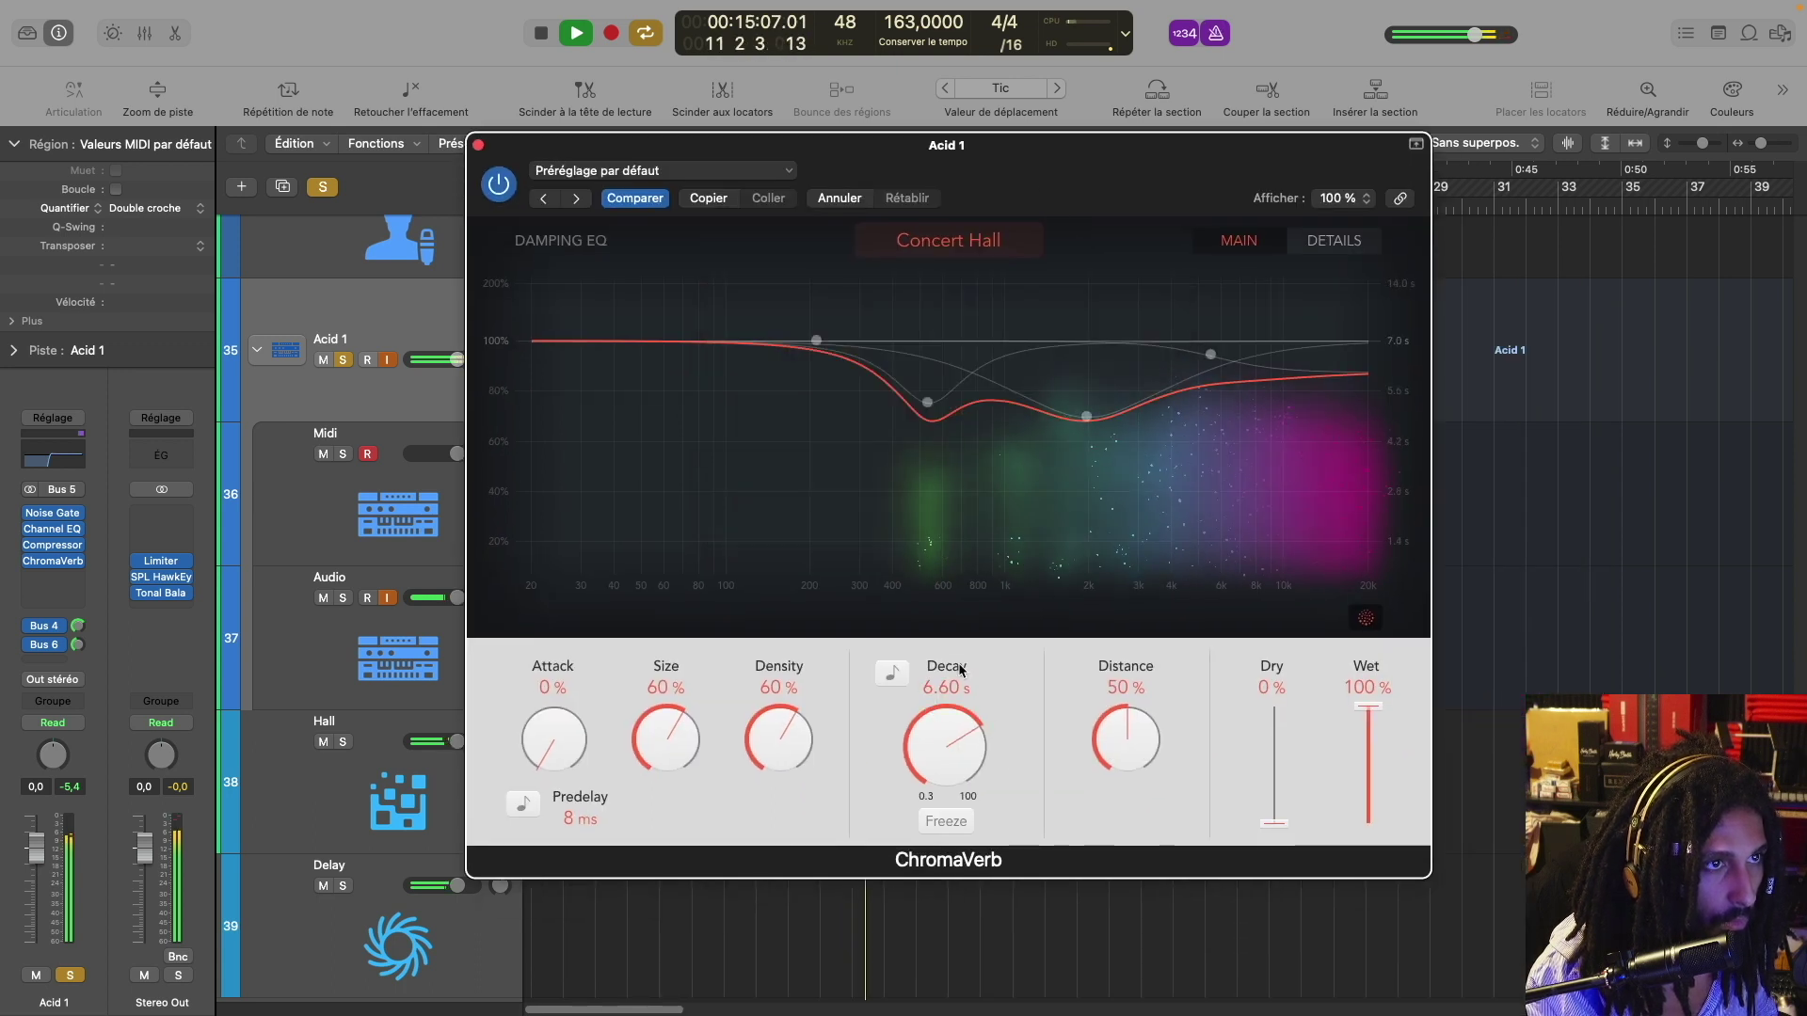
Lower the ChromaVerb wet level on Acid 1 to 42 % and stop playback
drag(1367, 705, 1371, 780)
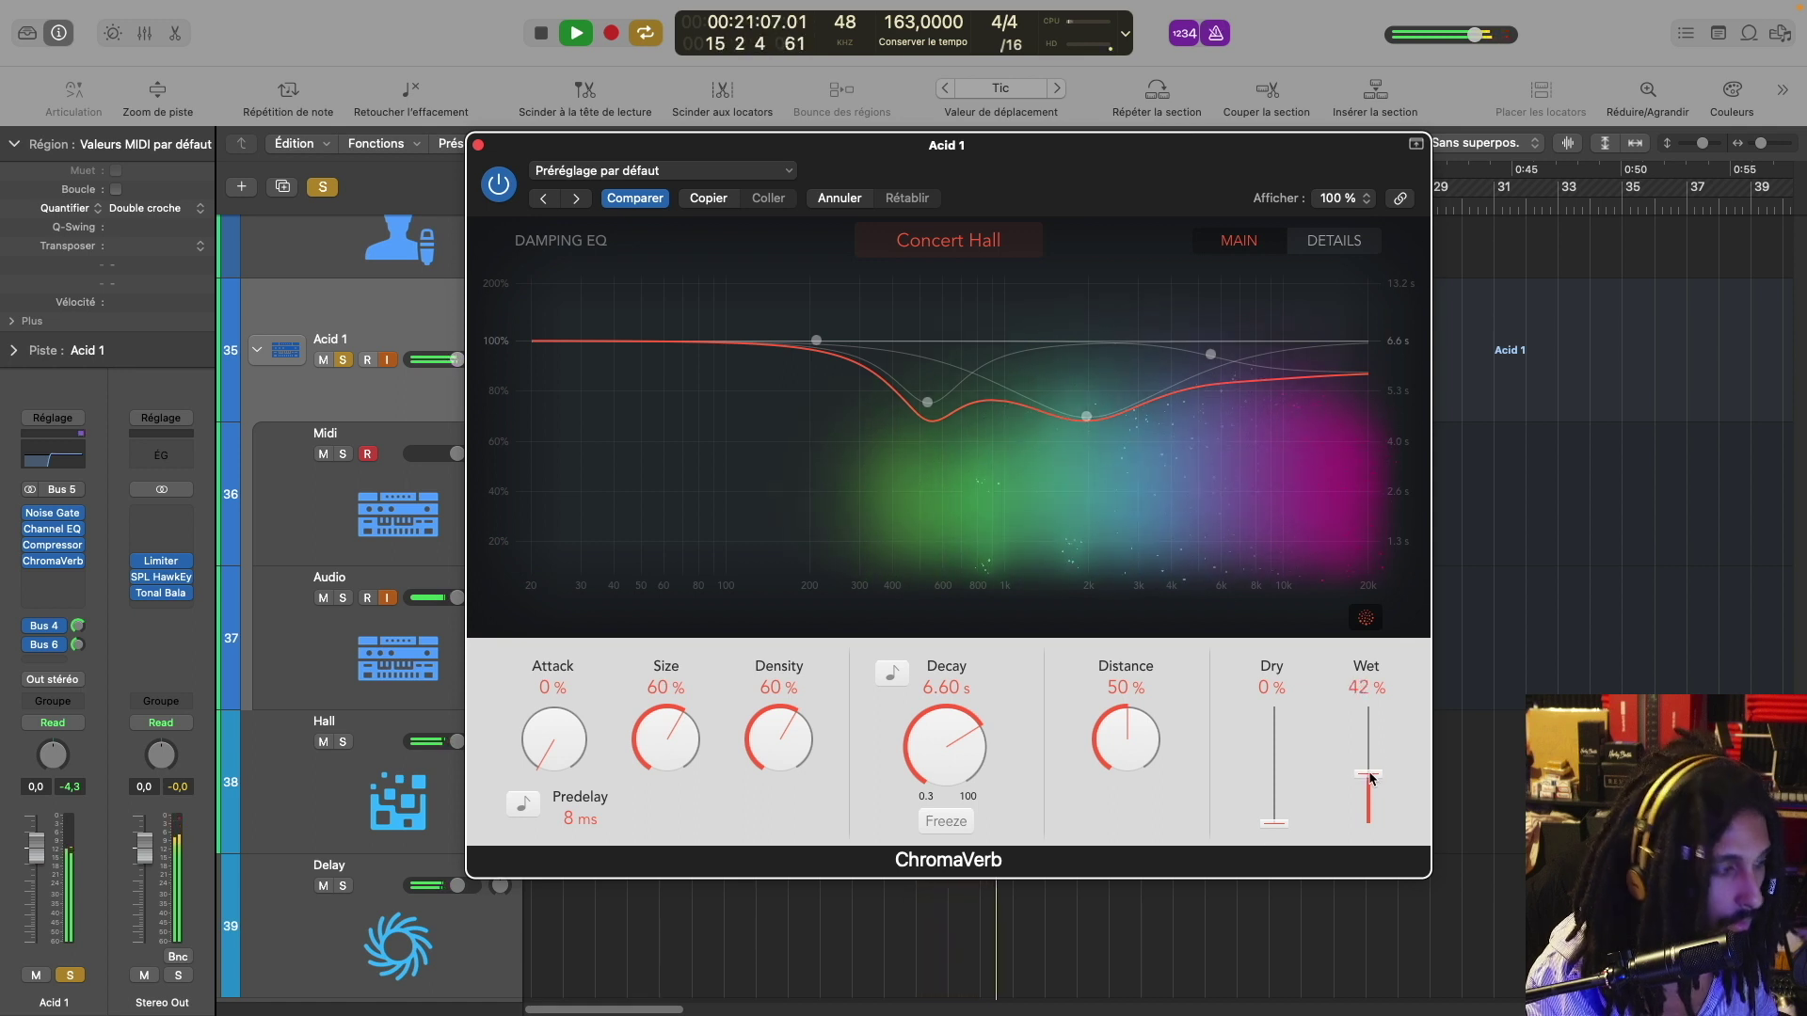
key(super+w)
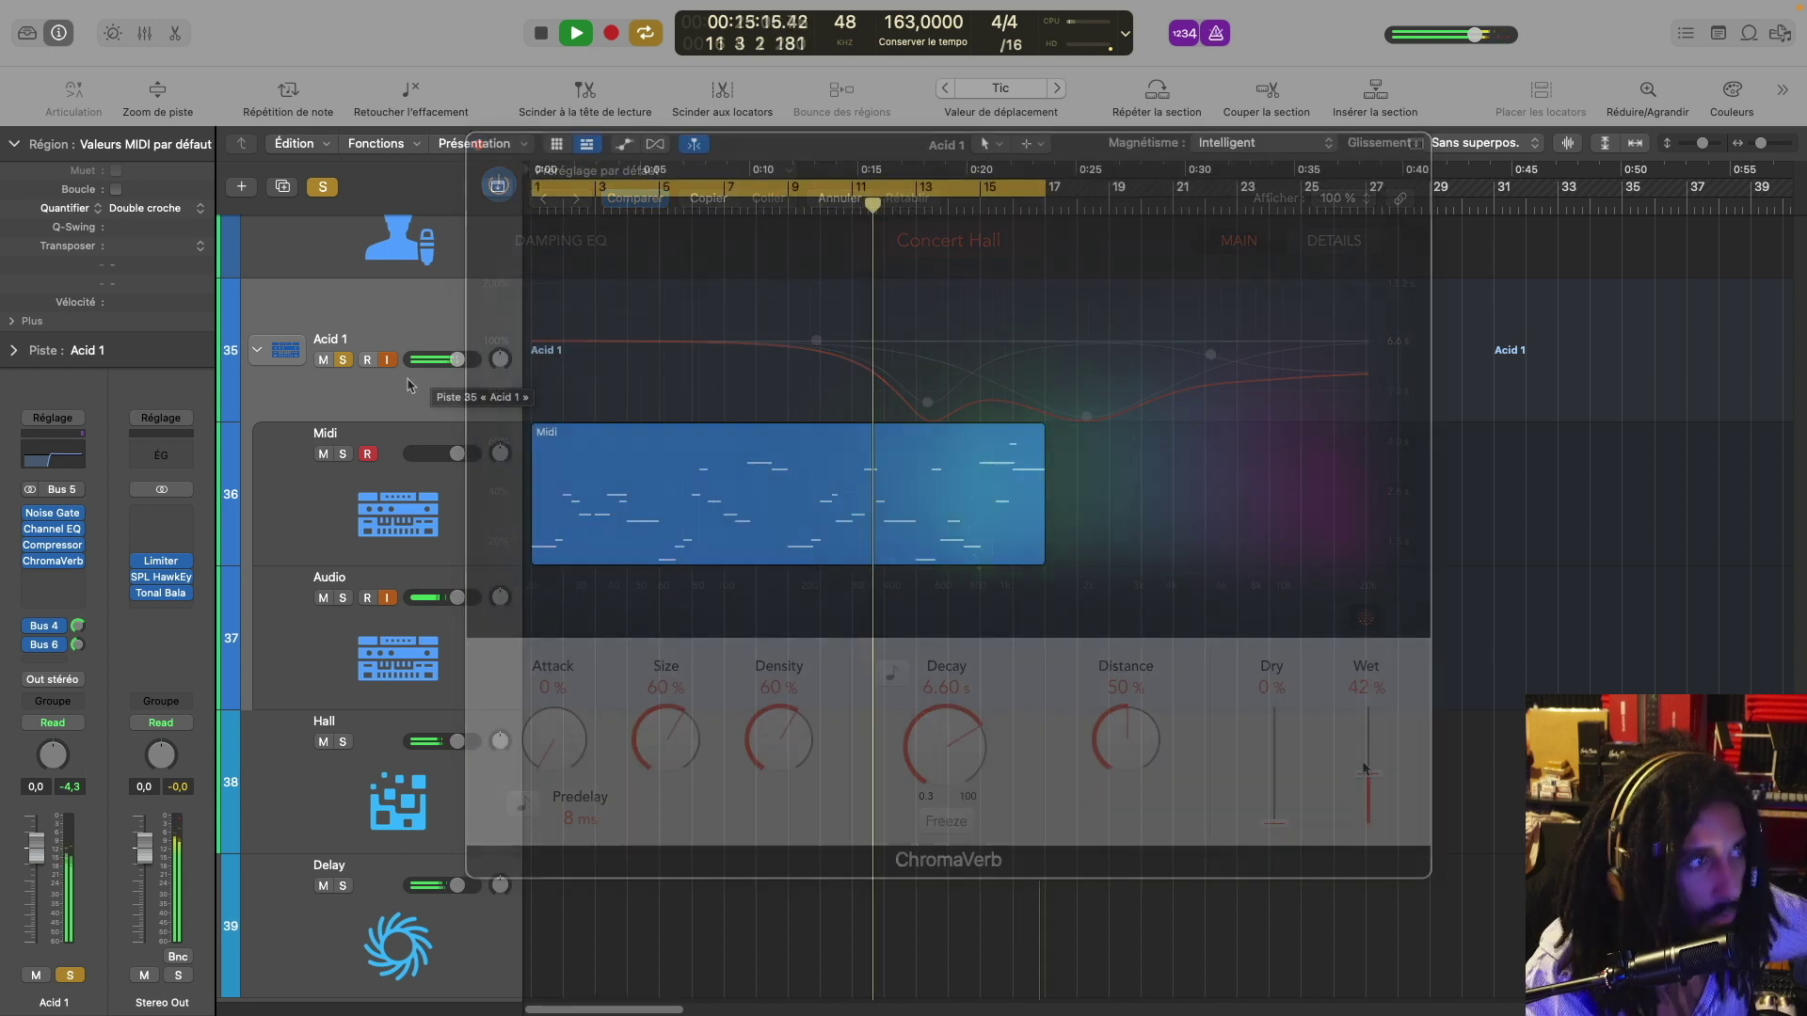
key(space)
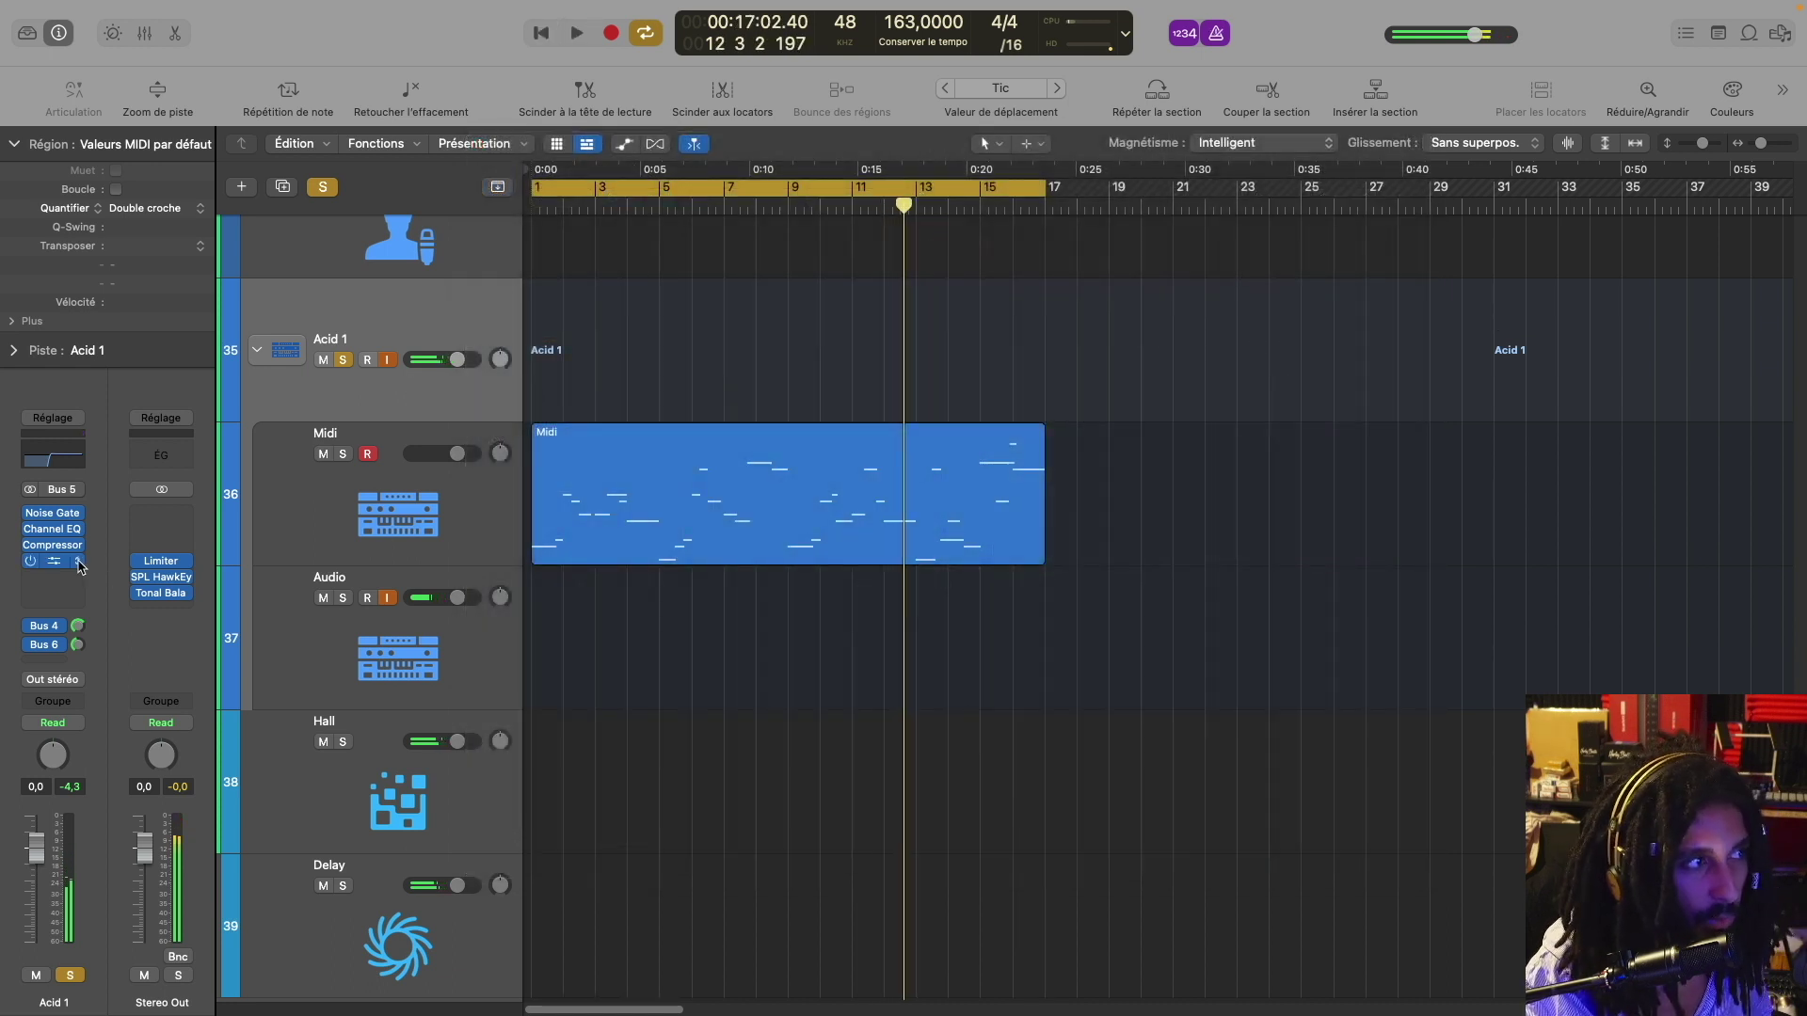
Replace the ChromaVerb insert on Acid 1 with a stereo Space Designer
click(80, 565)
mouse_move(176, 904)
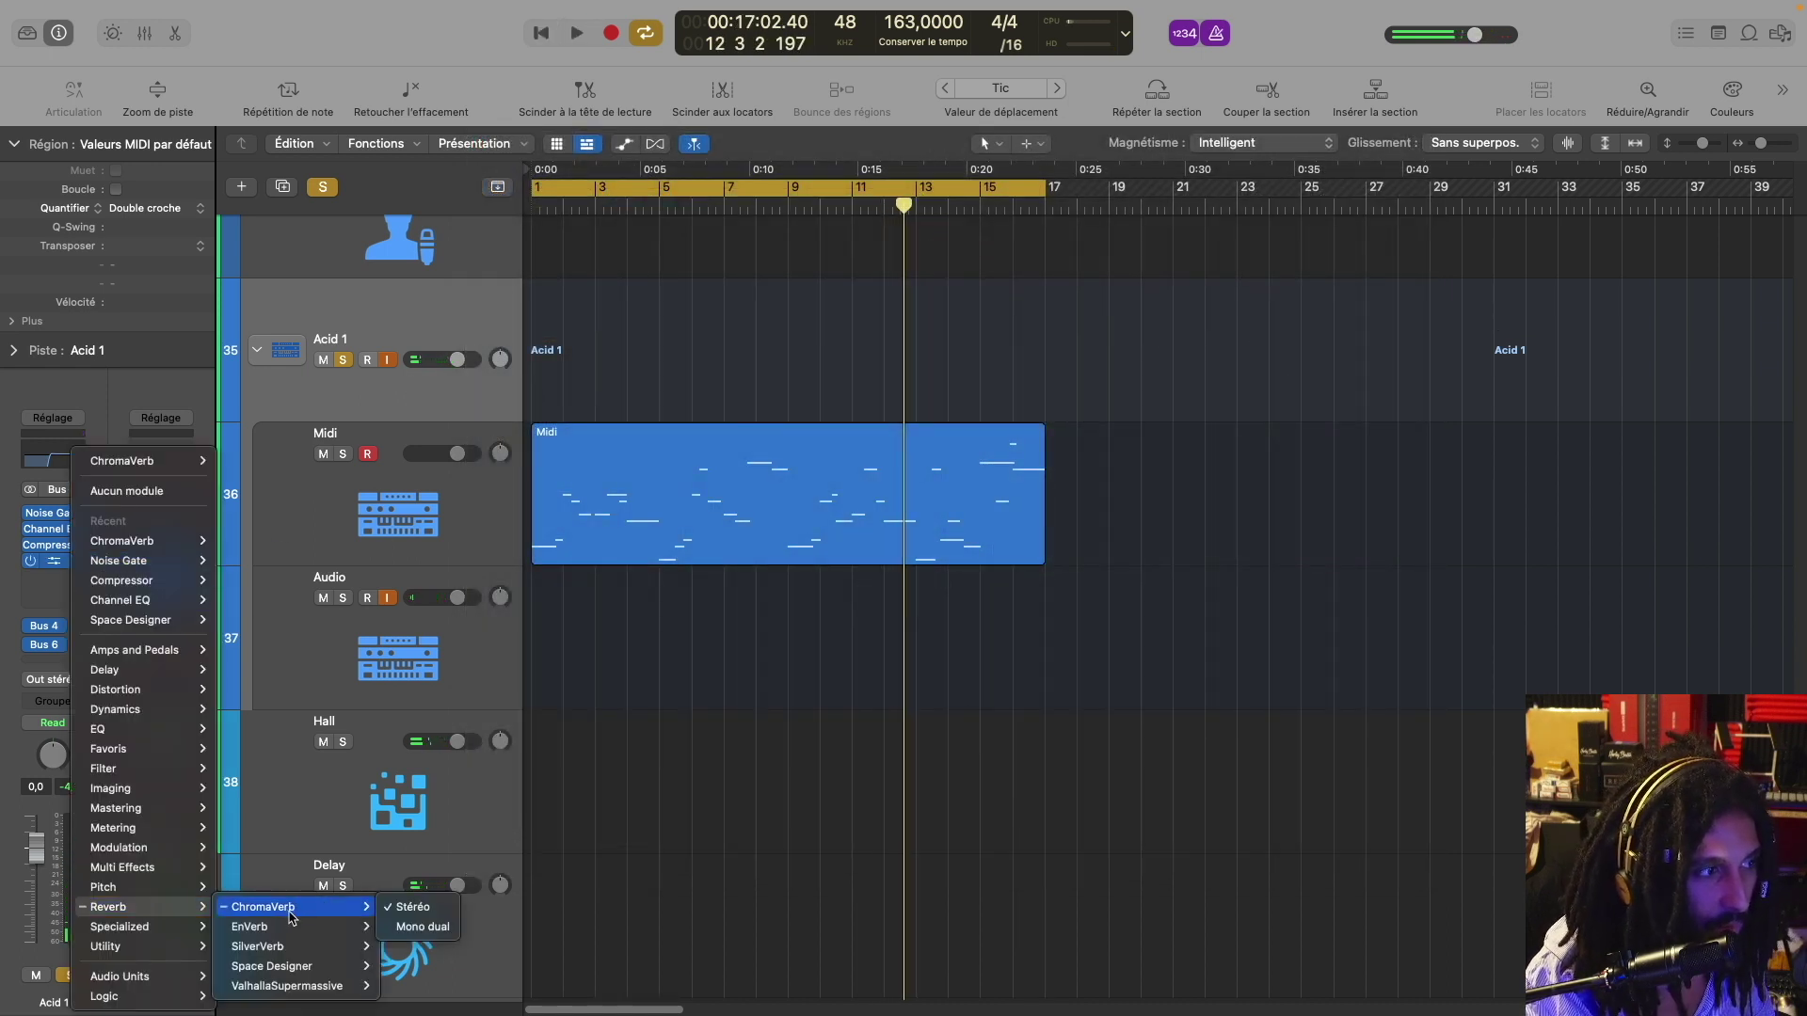
mouse_move(359, 953)
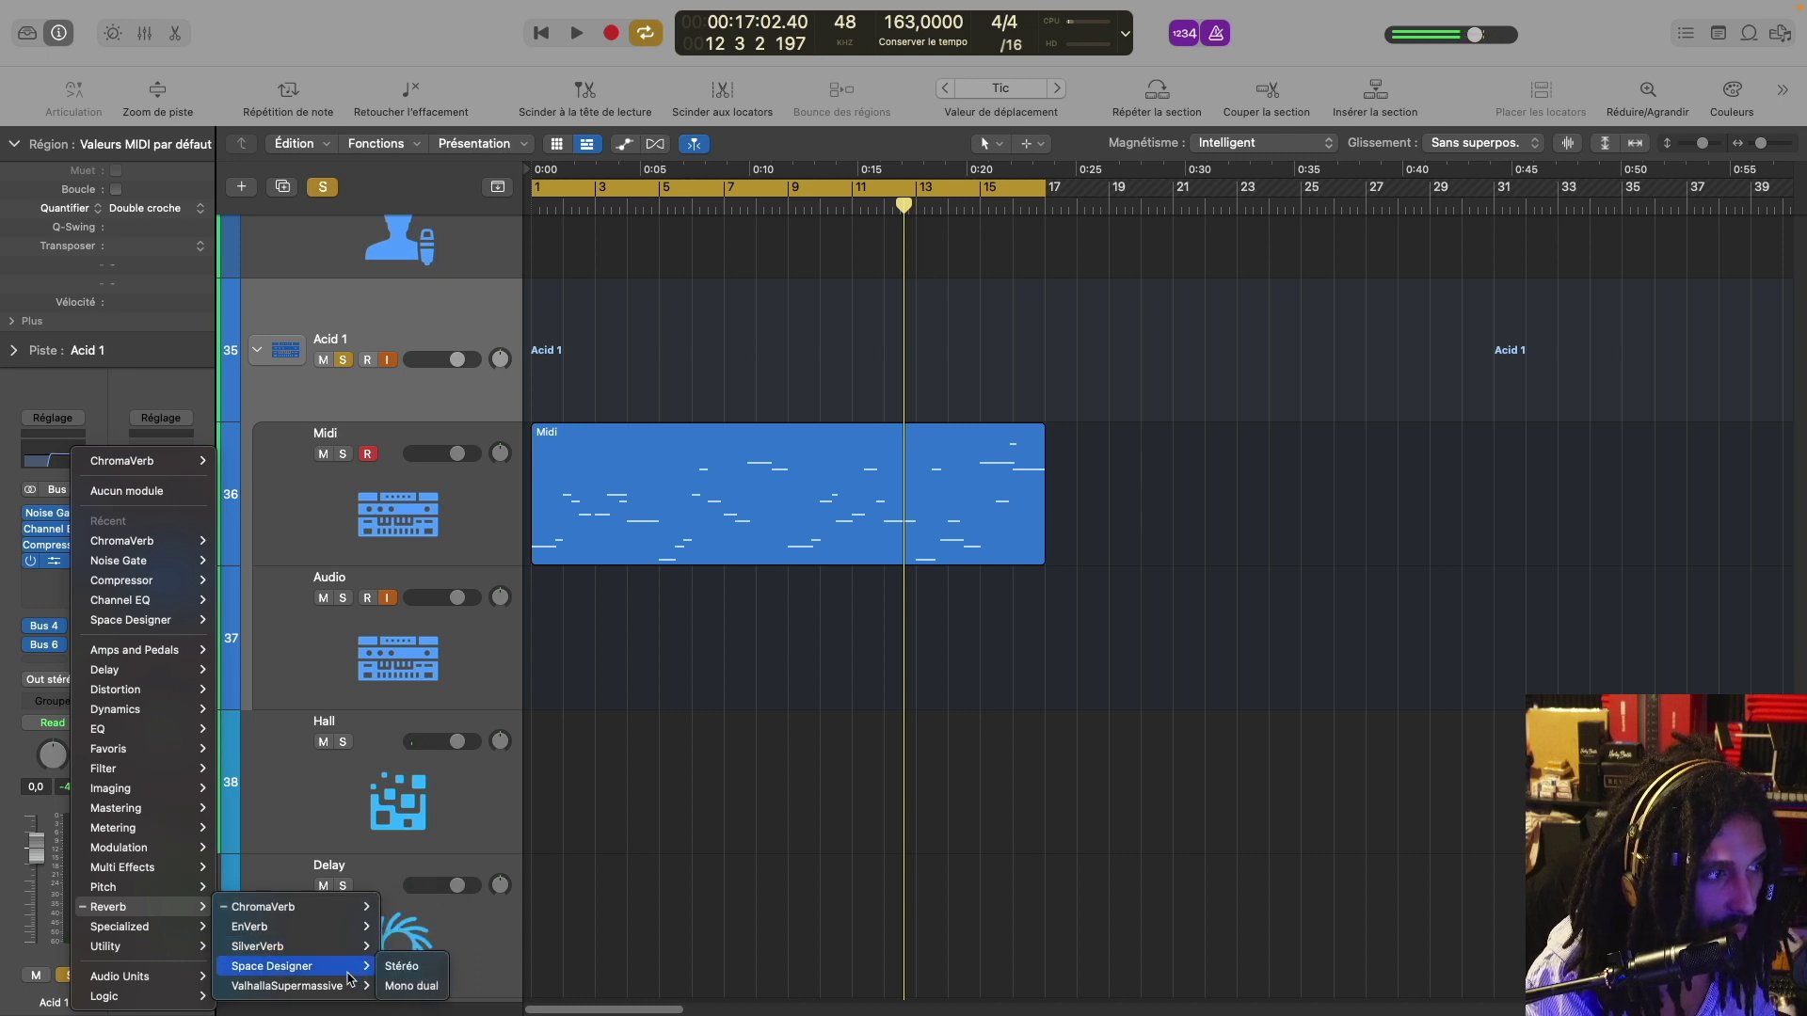
click(403, 968)
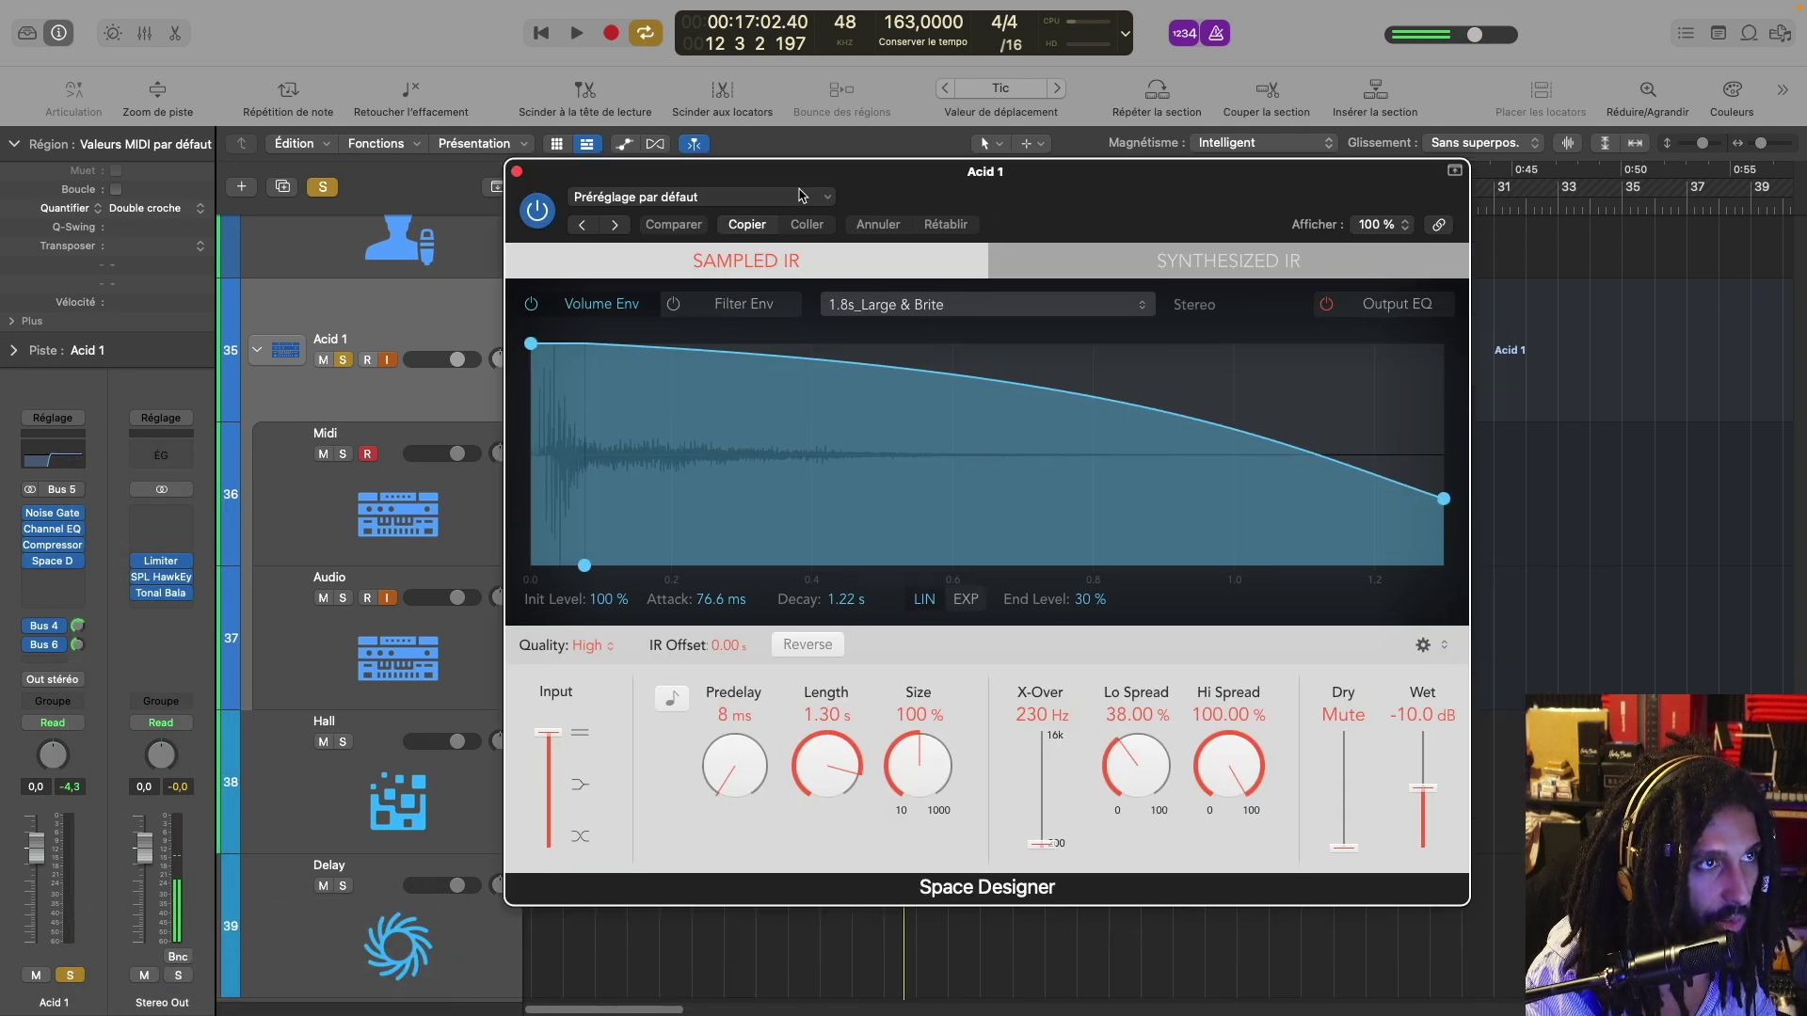
Load a factory preset in Space Designer on Acid 1 and close its window
click(911, 309)
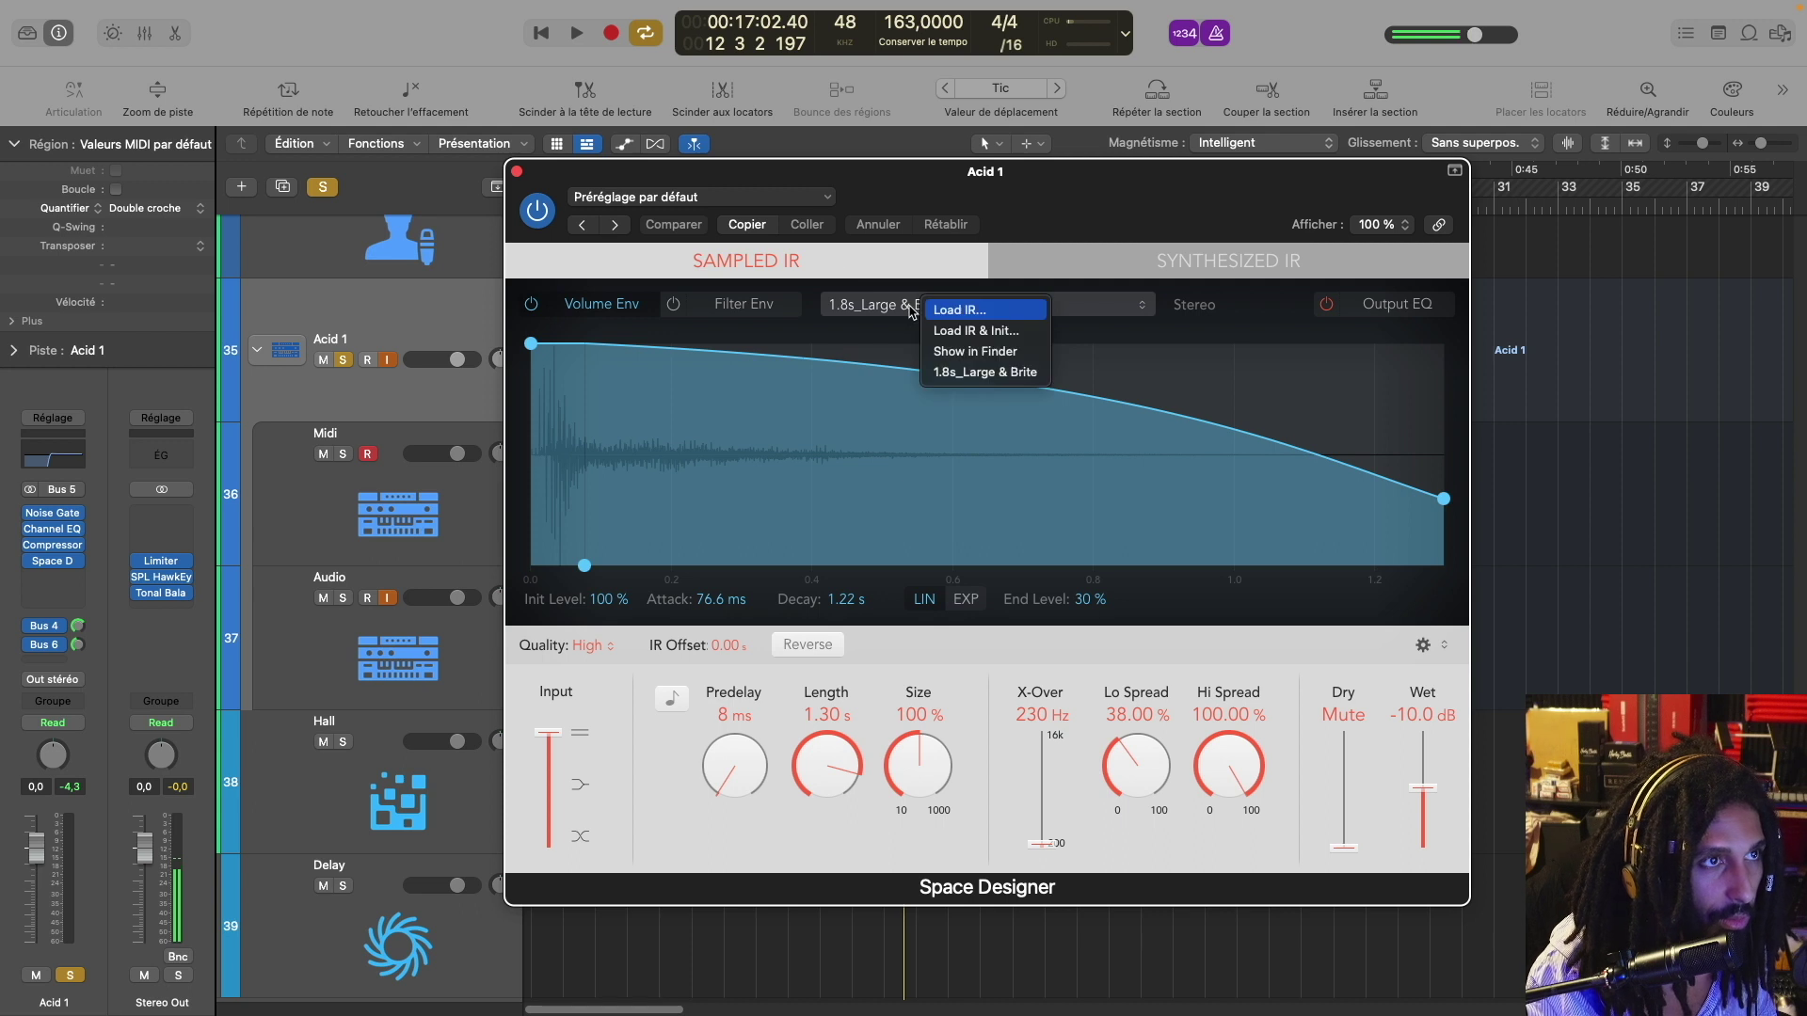
click(958, 186)
click(725, 195)
mouse_move(816, 623)
click(1280, 627)
click(517, 171)
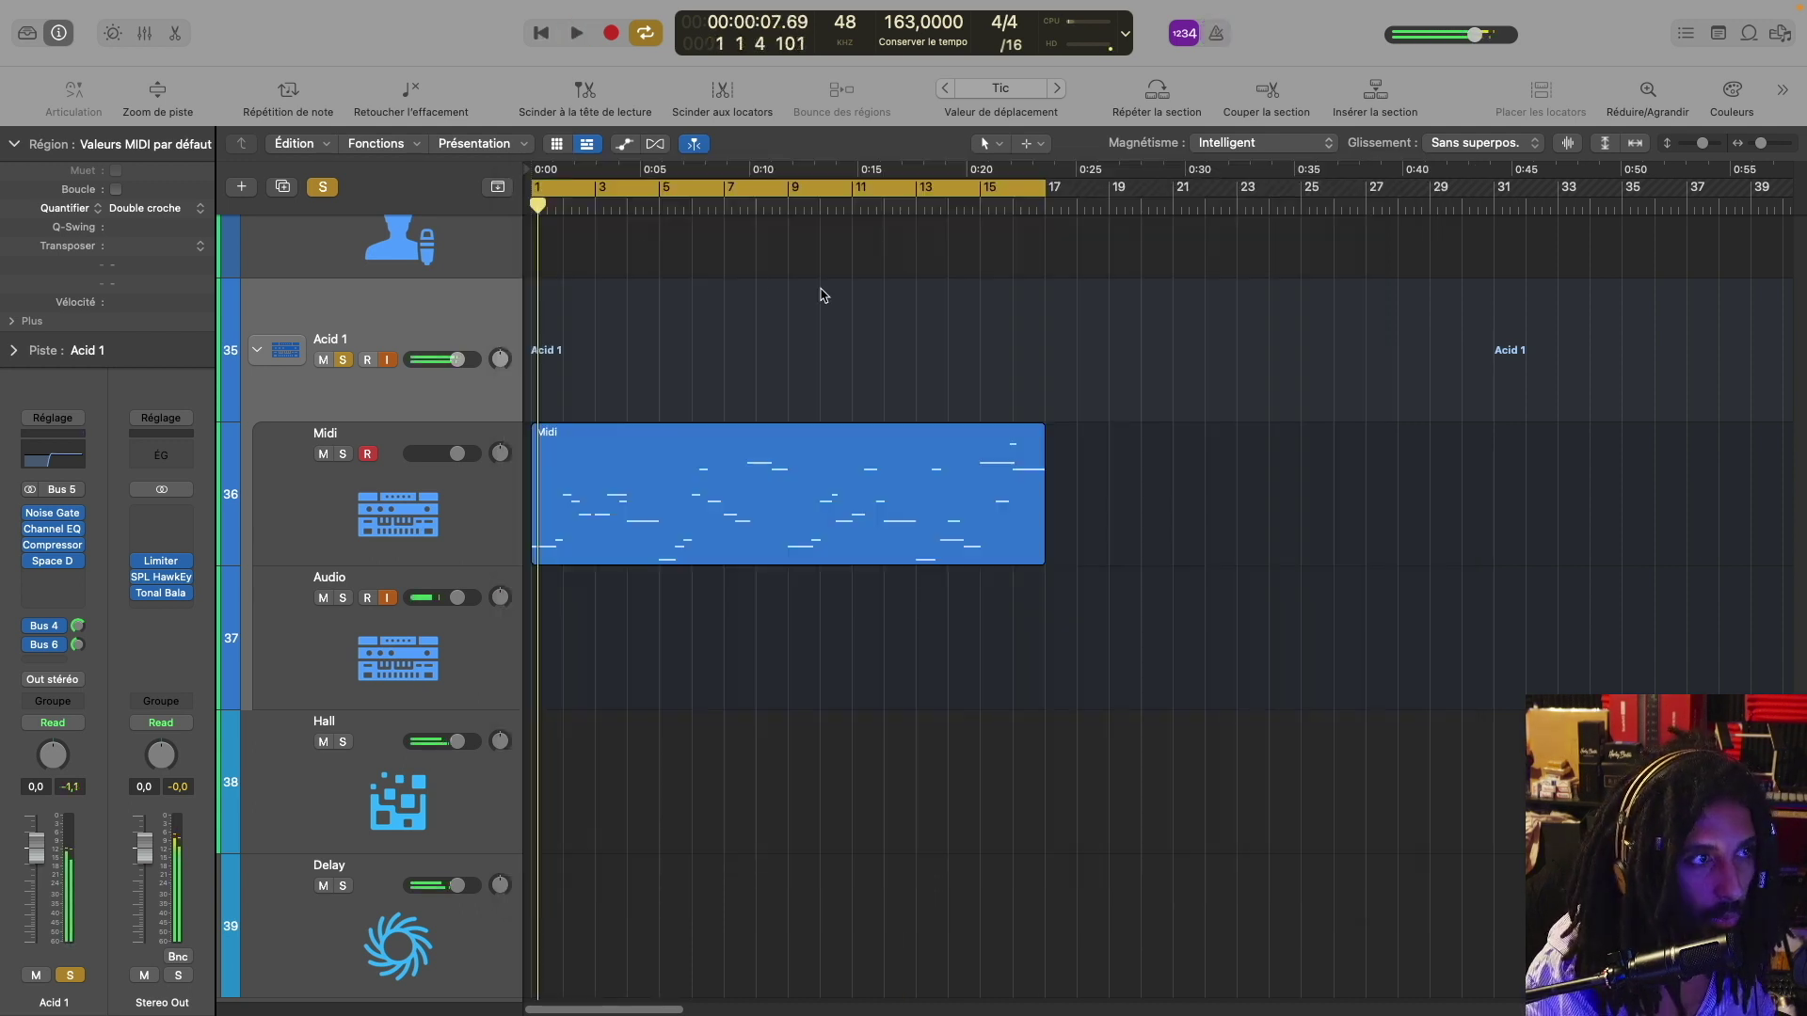
Turn off solo on the Lead Voice and Acid 1 tracks and play the full arrangement
key(super+Up)
key(super+Down)
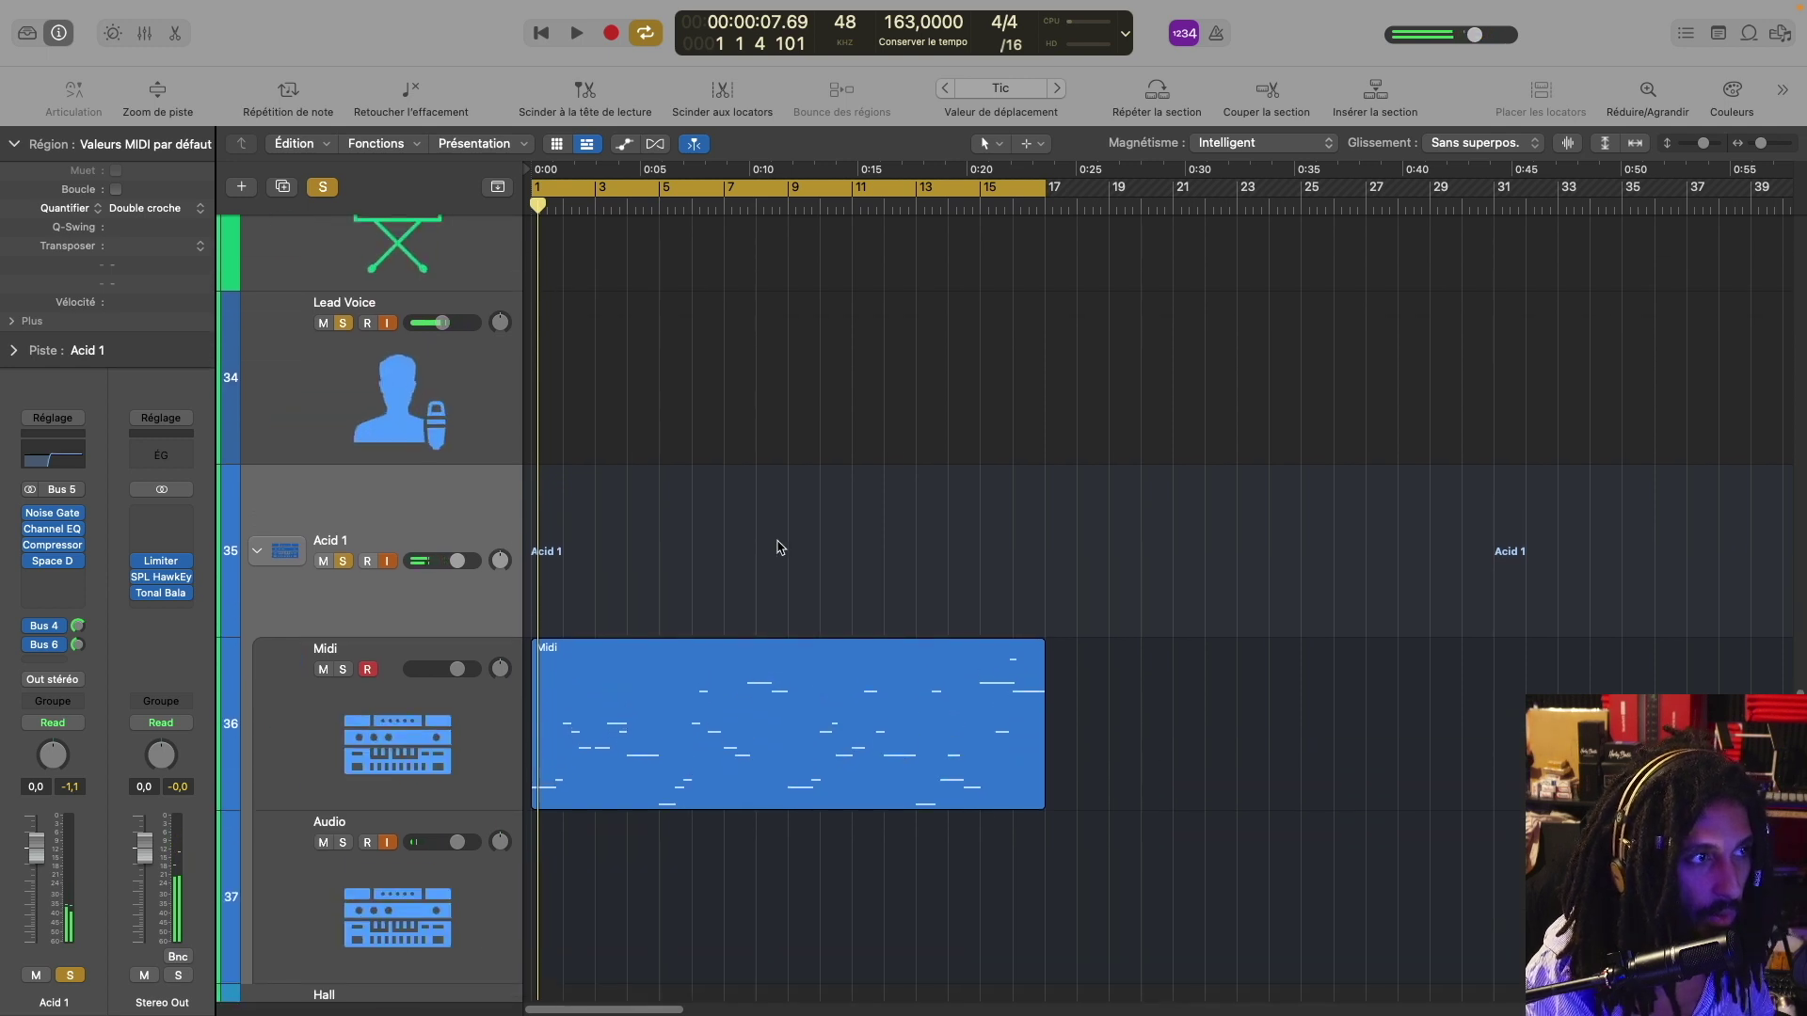
click(343, 324)
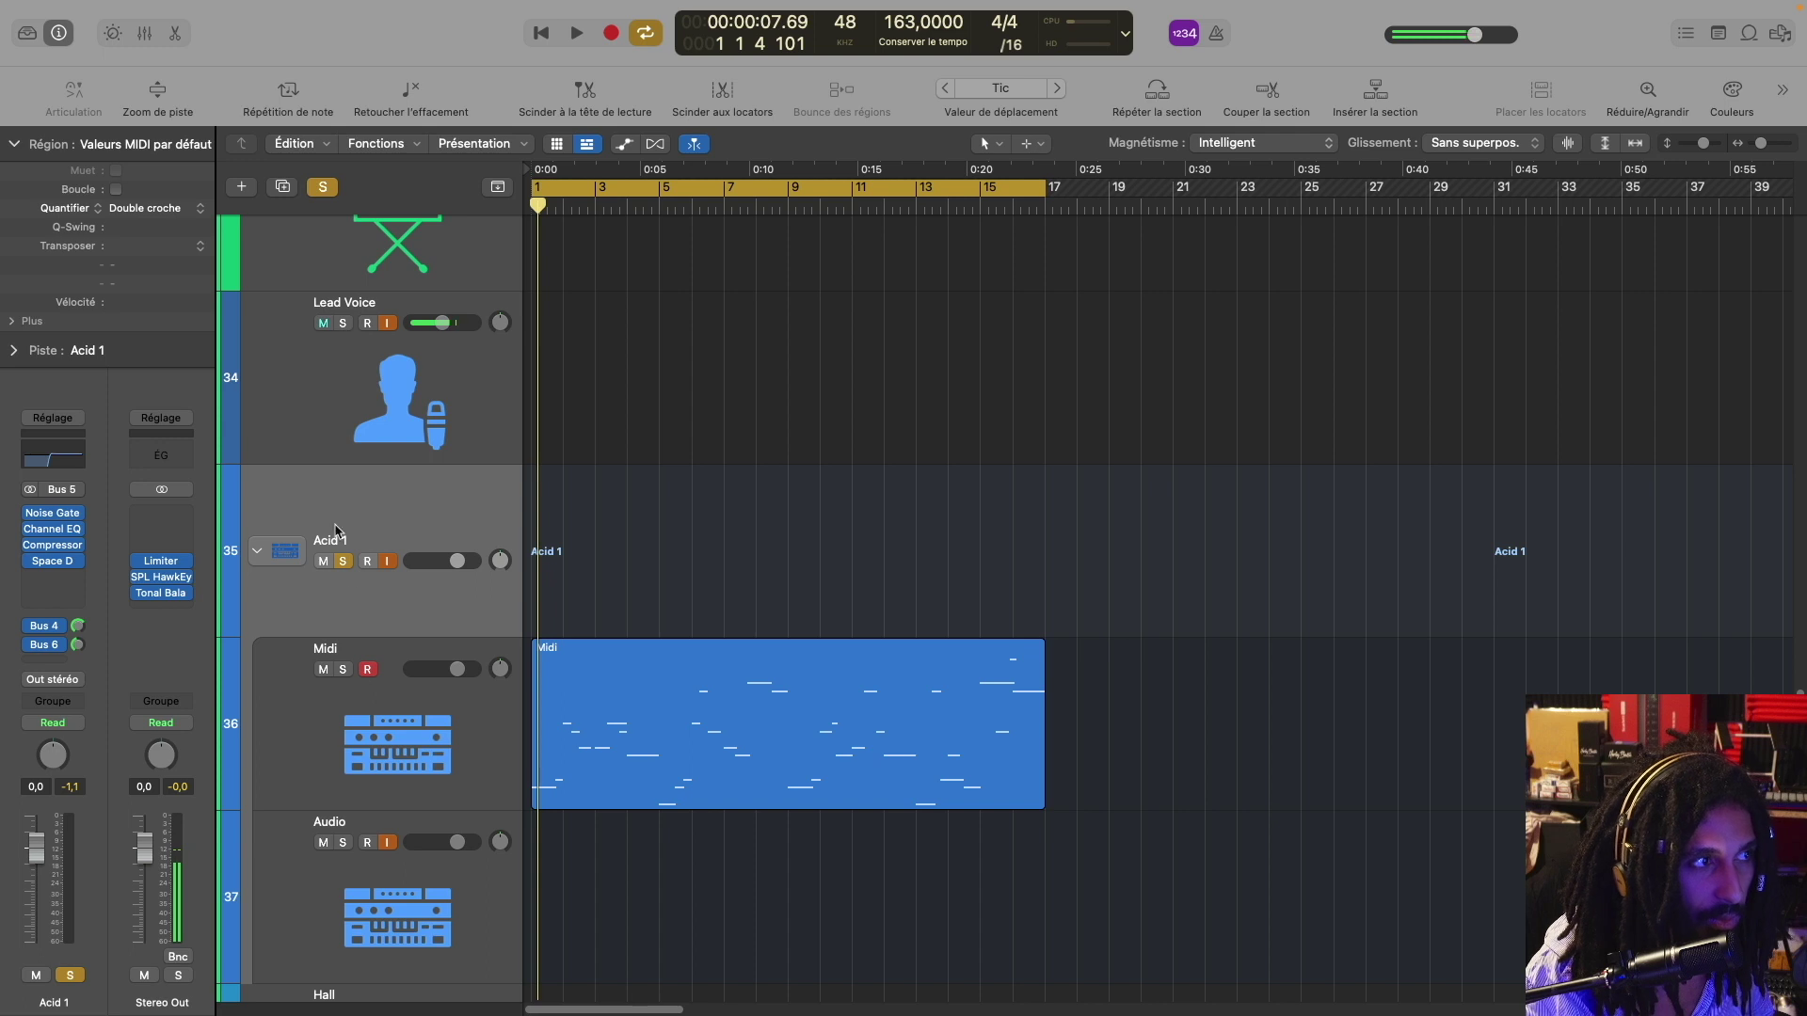
click(343, 561)
click(343, 324)
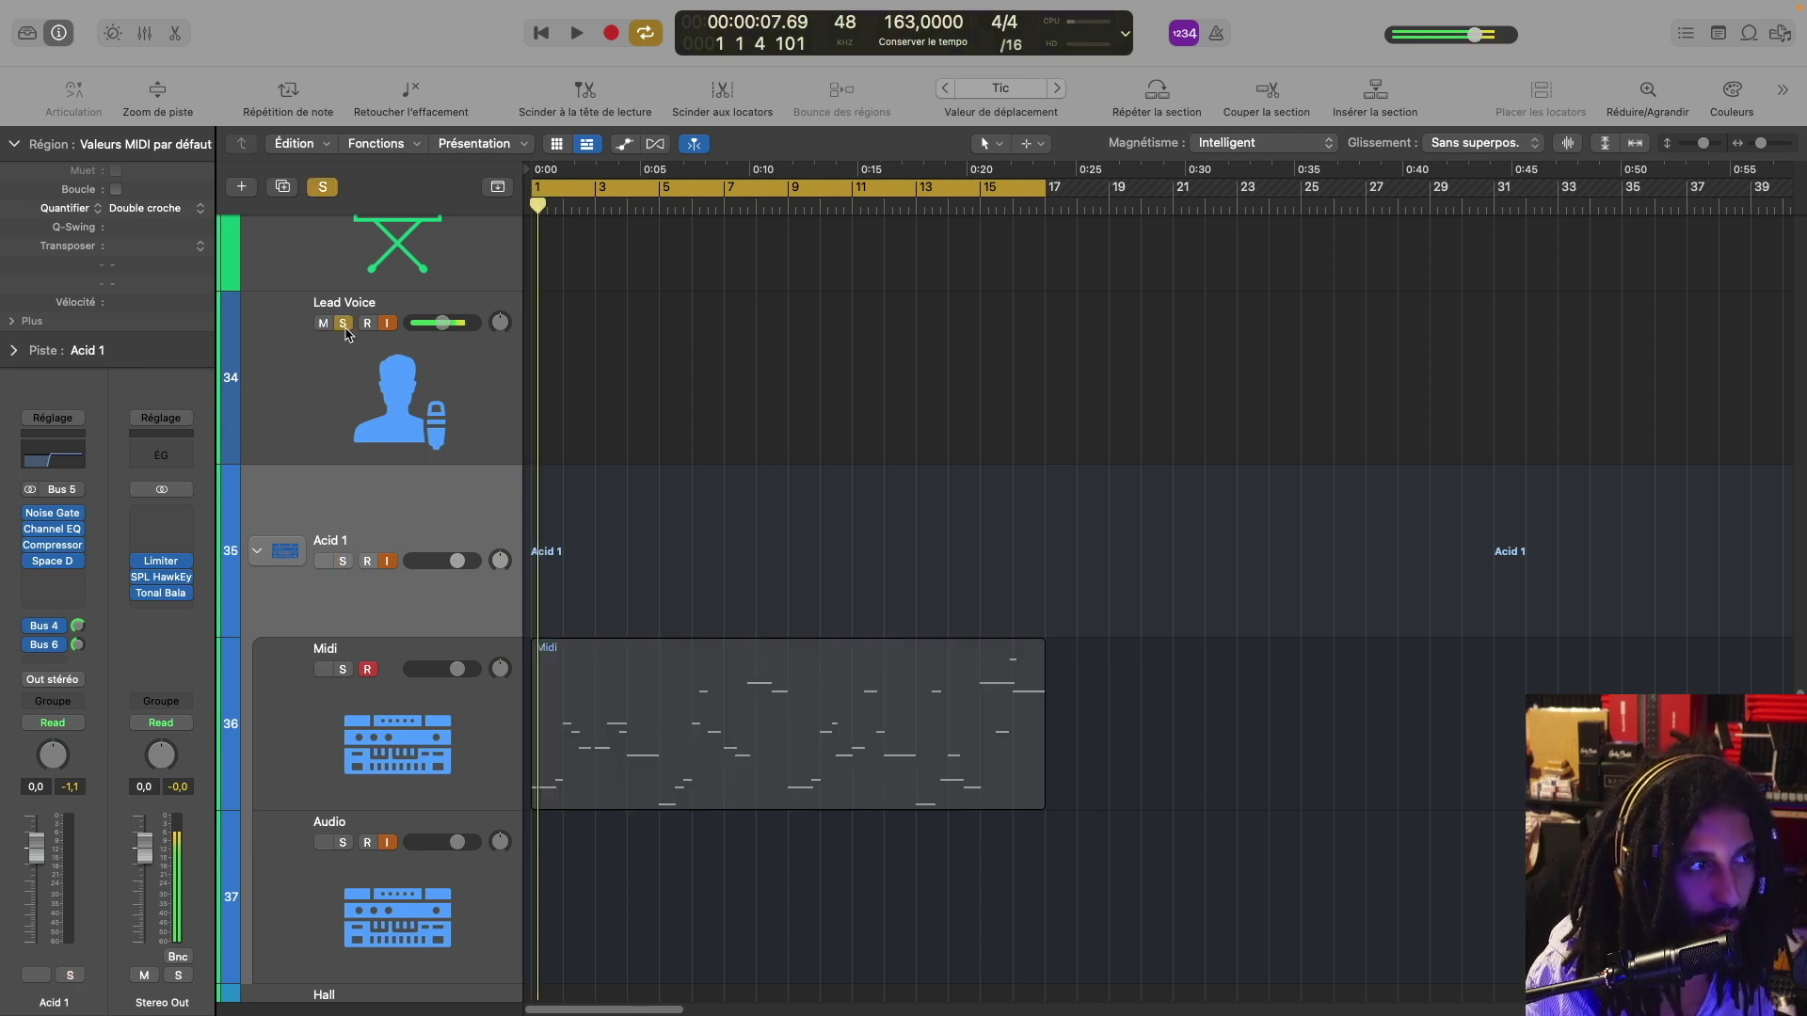
click(344, 324)
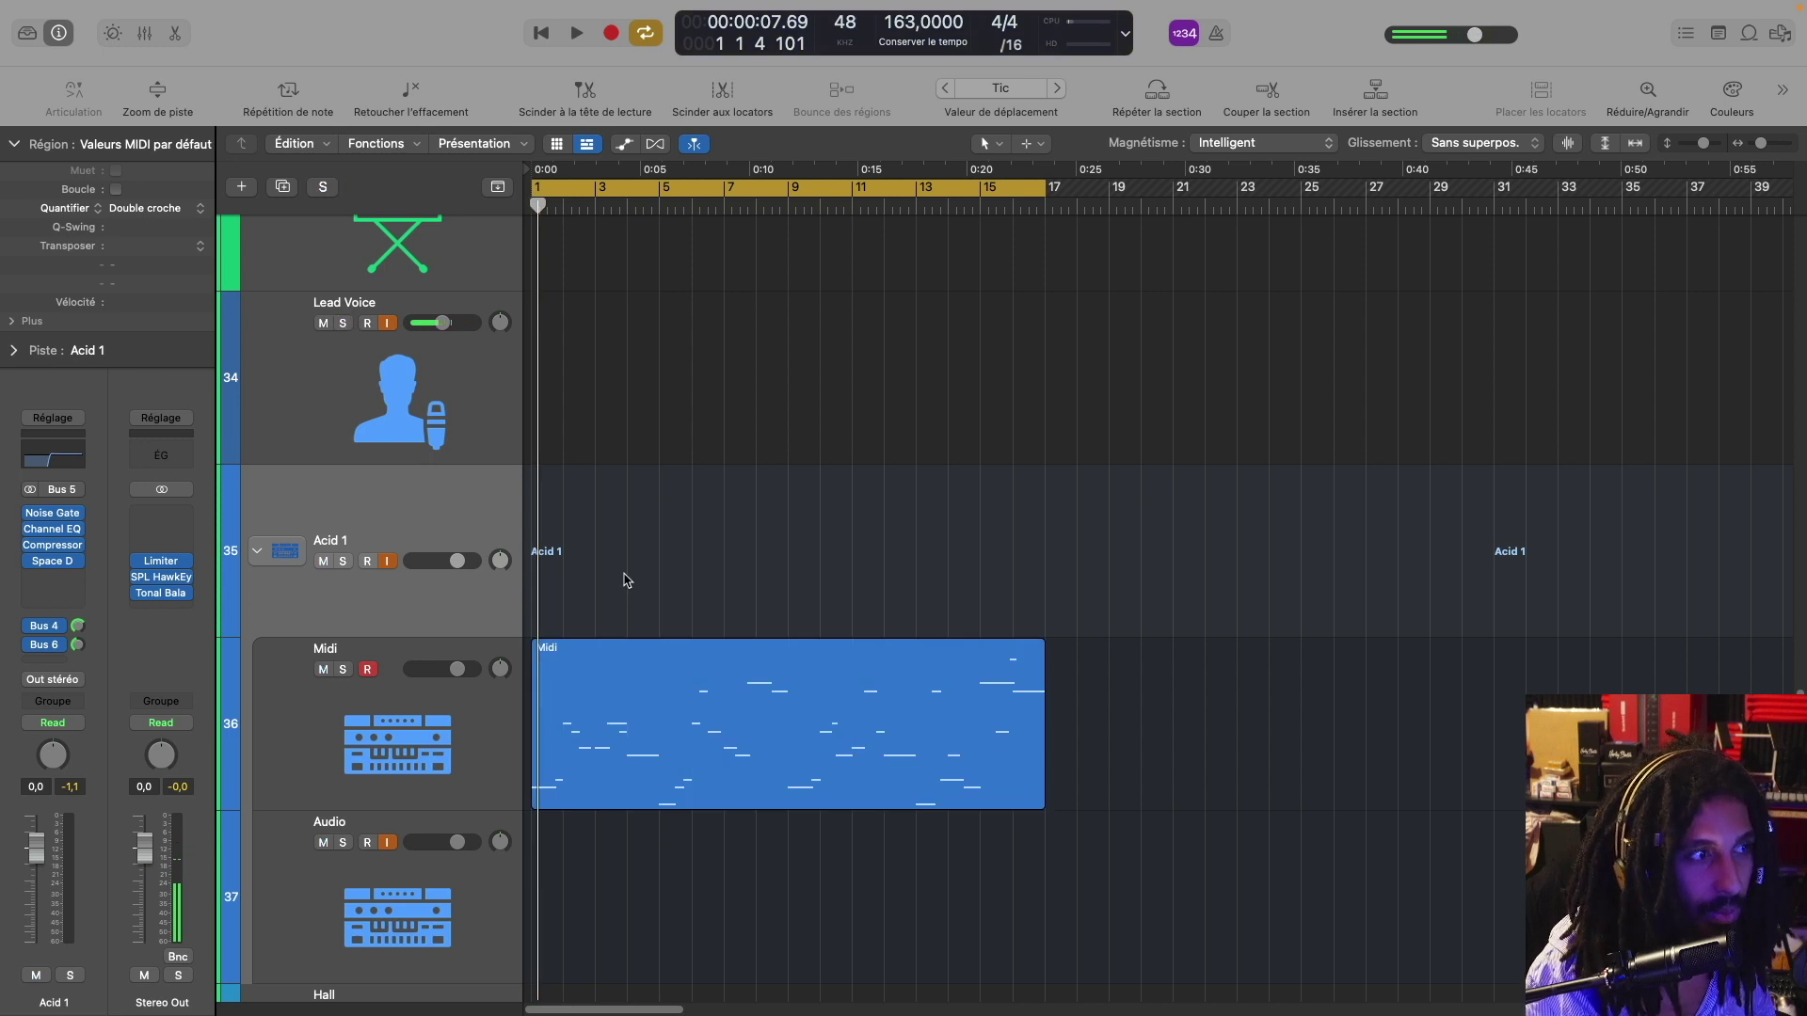
key(space)
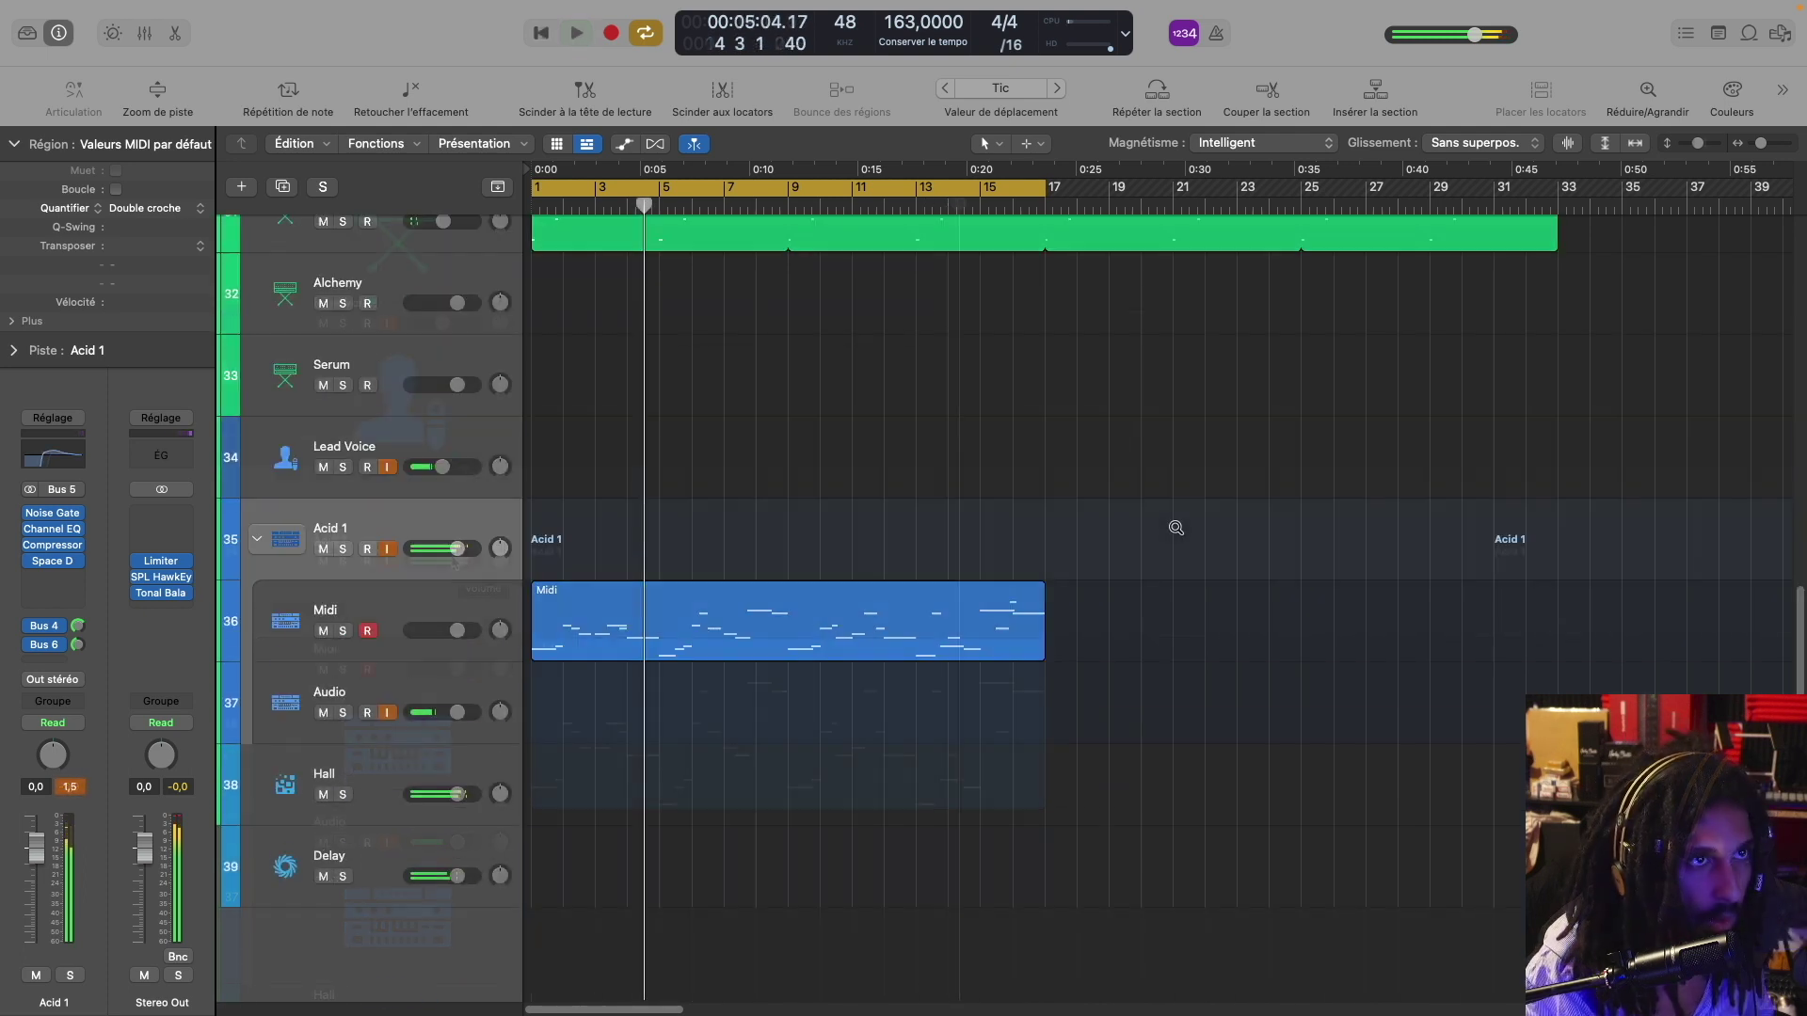
Loop the Midi region out to bar 33 and extend the cycle range to the same bar
scroll(1173, 524, up, 5)
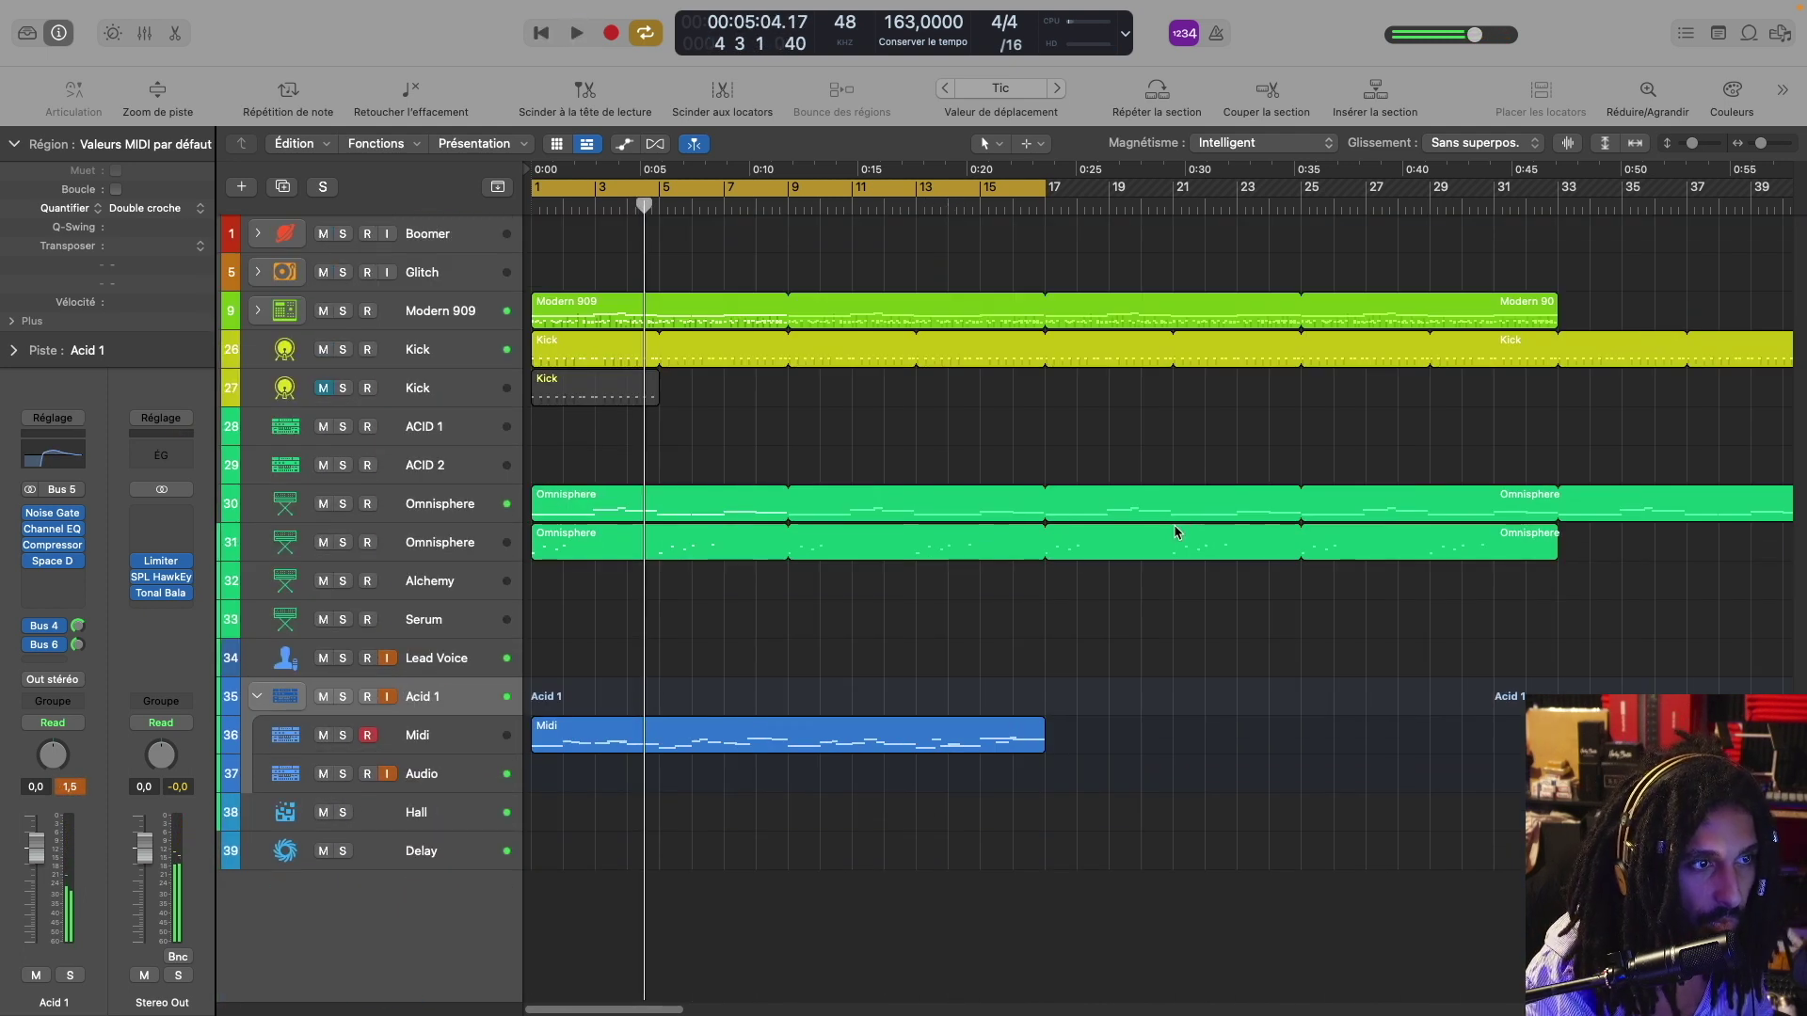
scroll(1173, 531, down, 2)
drag(809, 732, 1083, 732)
Arm the Audio track in the Acid 1 stack and record the looped synth line from bar 1 to bar 33
click(395, 777)
click(367, 775)
click(553, 39)
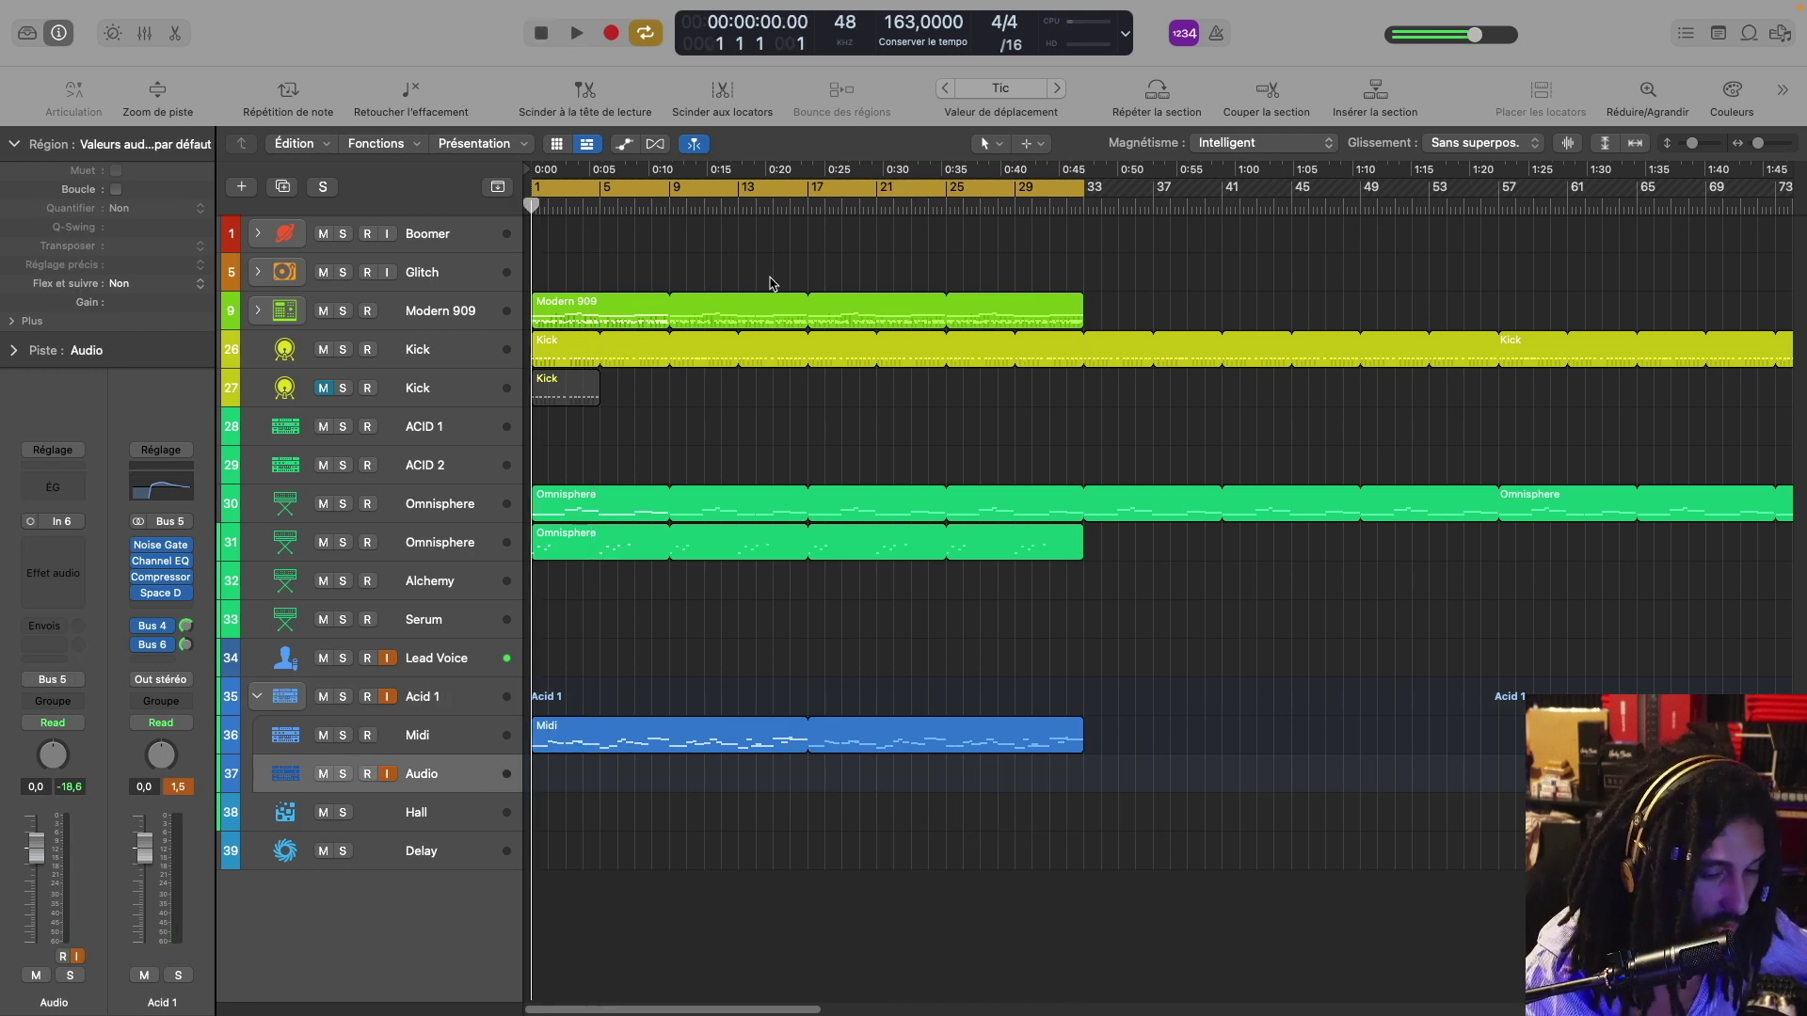
key(r)
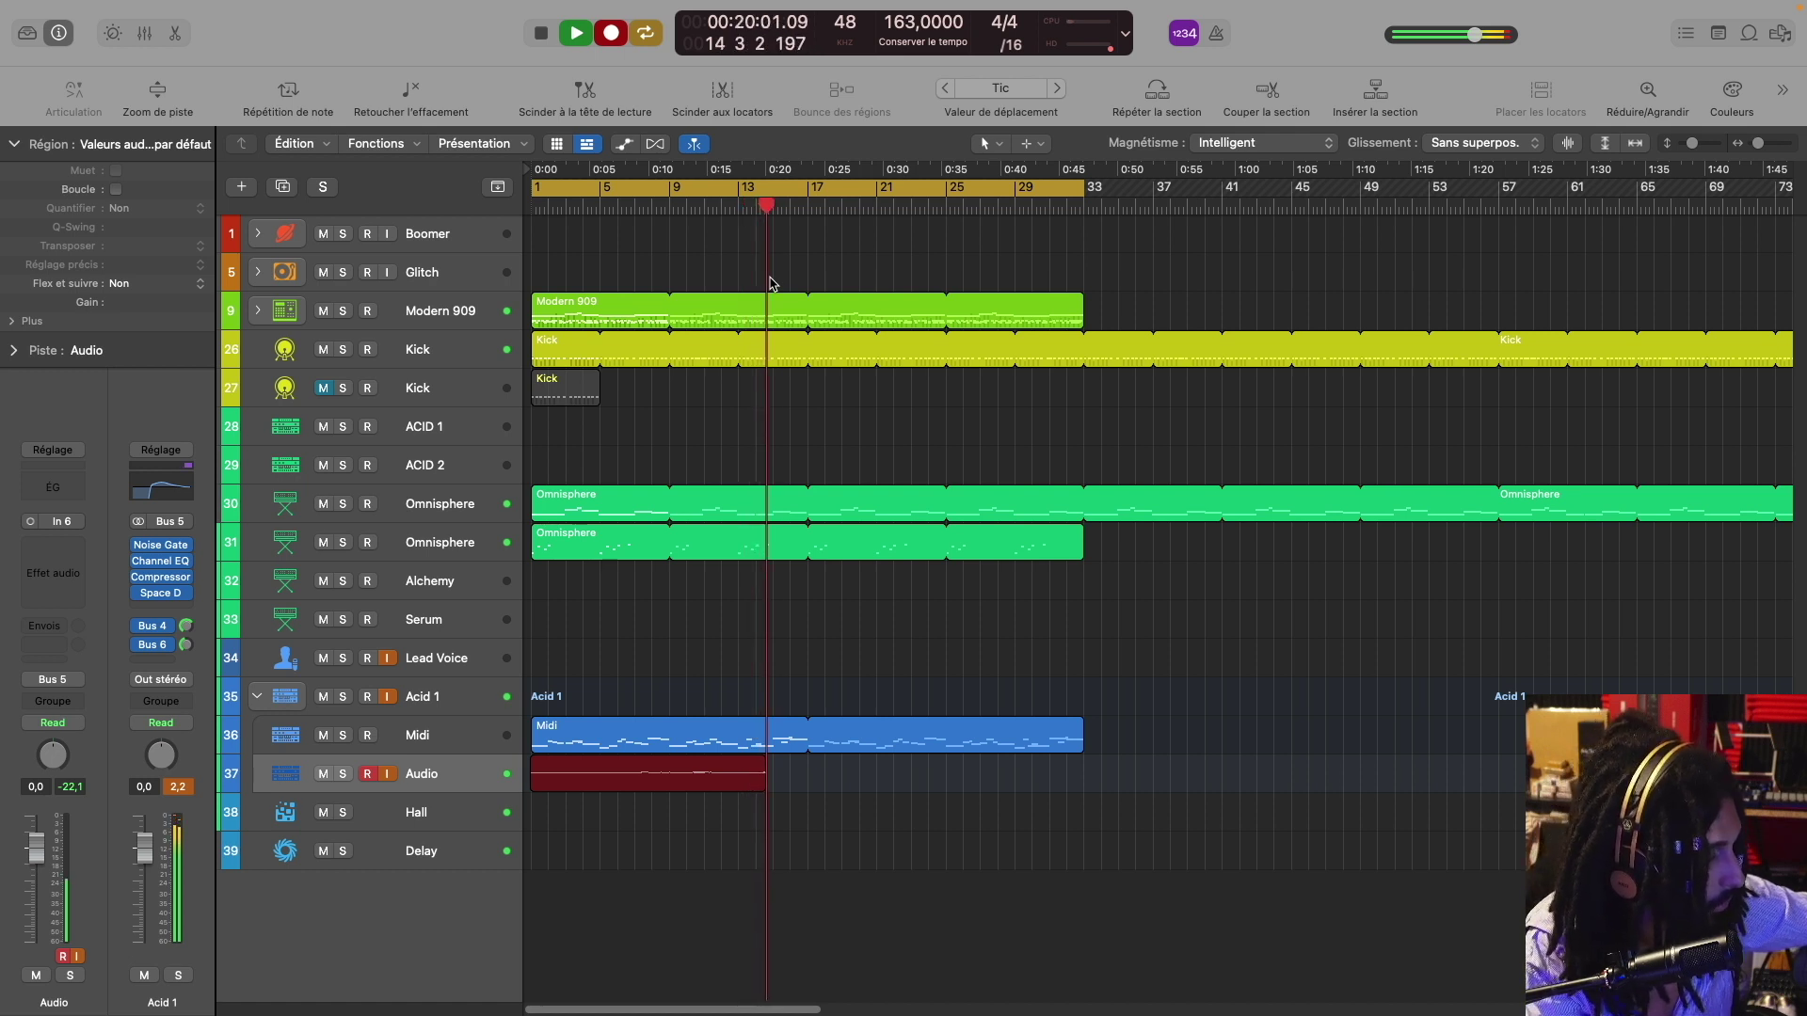
key(space)
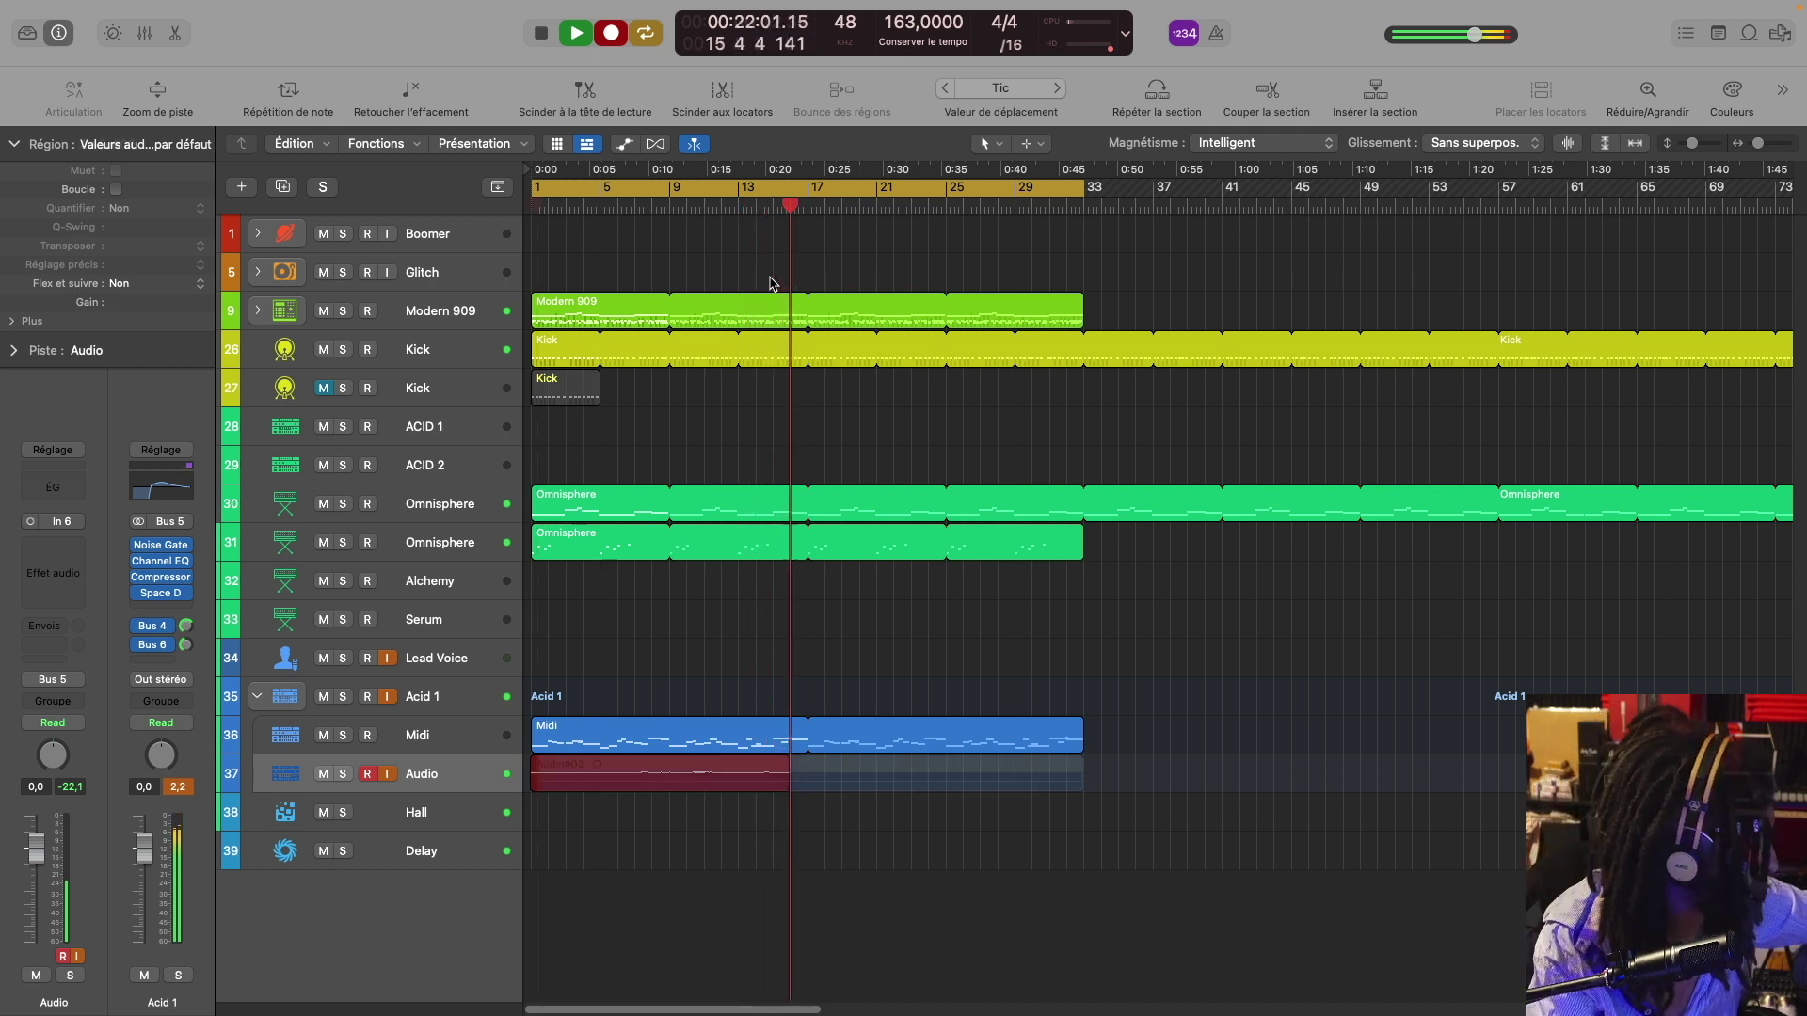
Insert an Overdrive on Acid 1 and place it directly after the Noise Gate
key(super+Down)
key(super+Down)
key(super+Down)
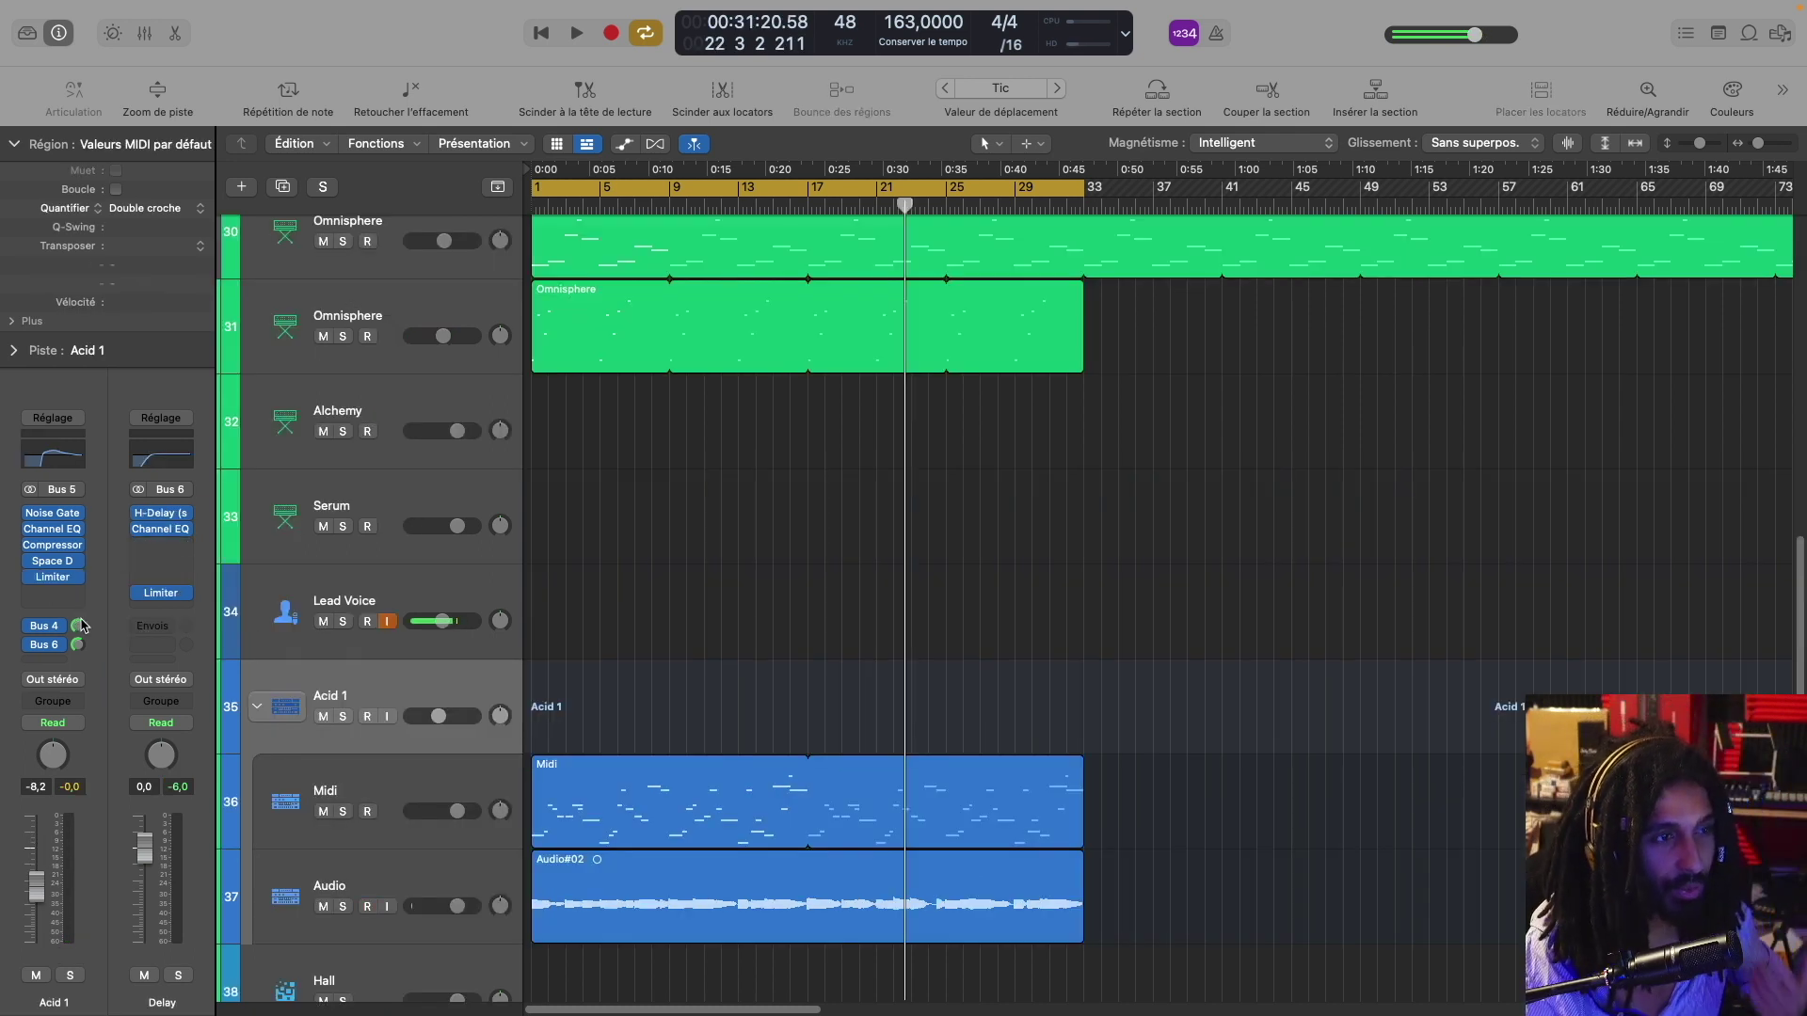
click(66, 595)
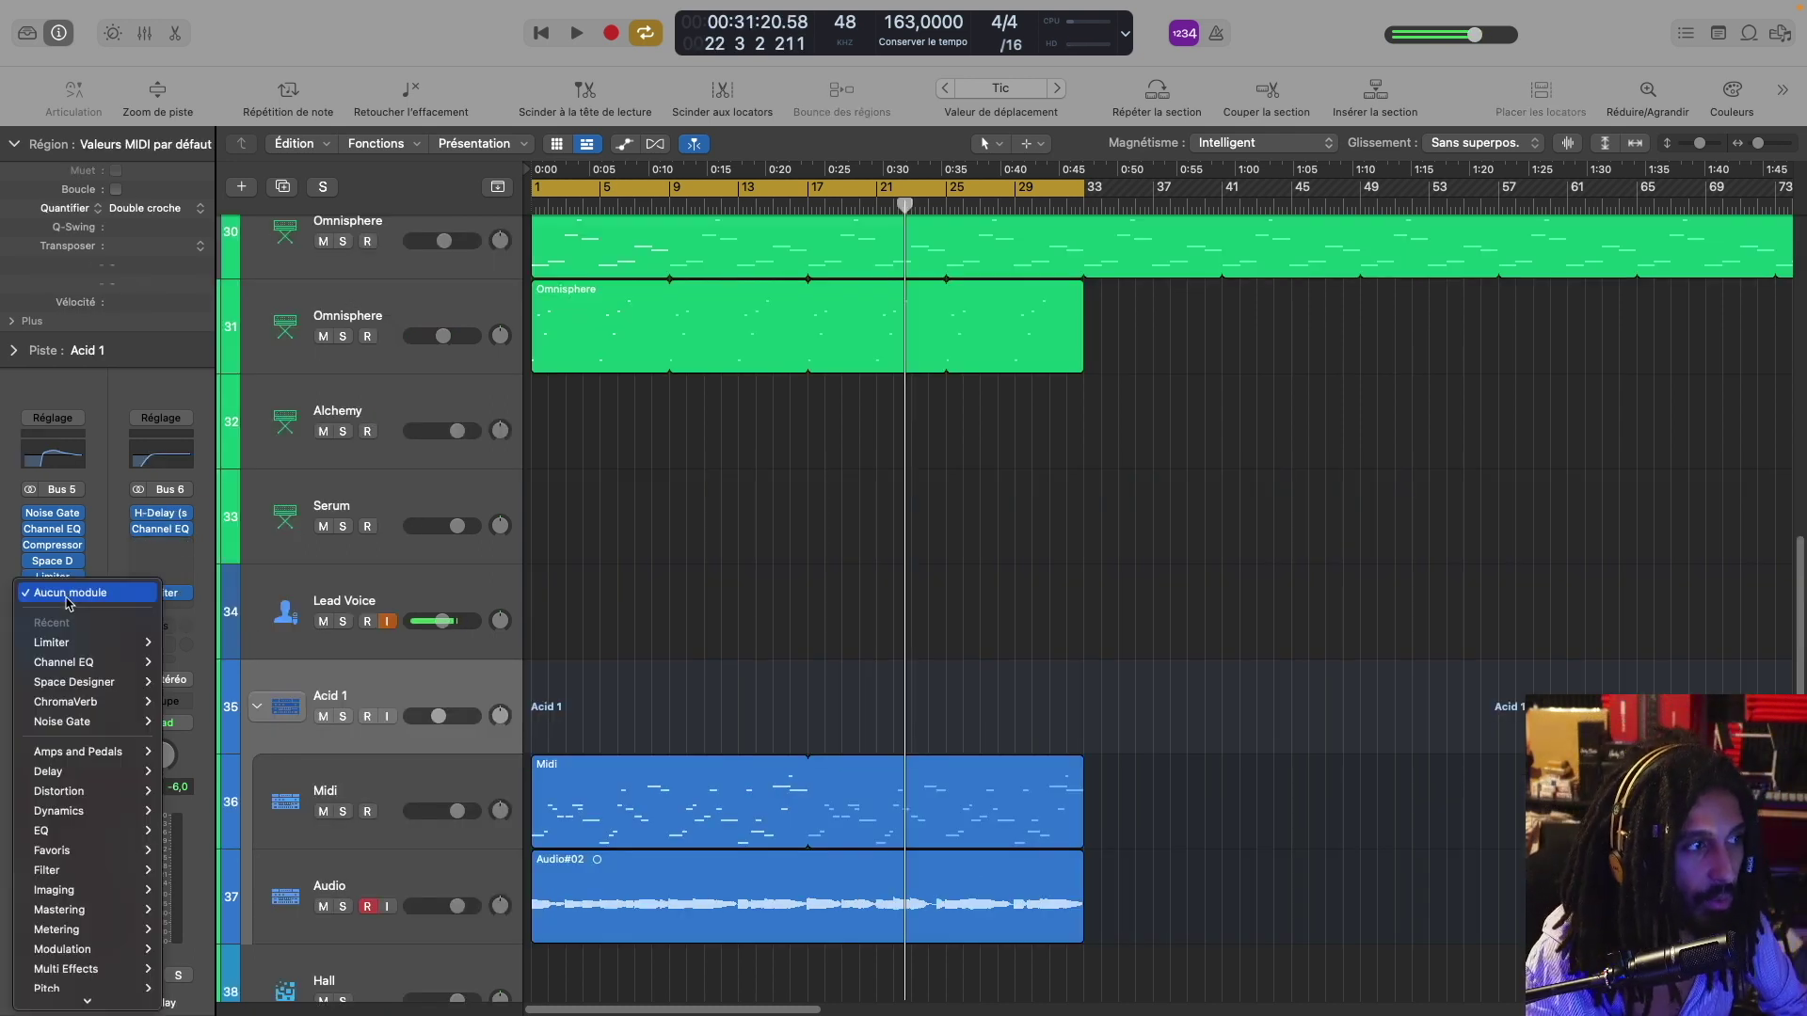
mouse_move(110, 802)
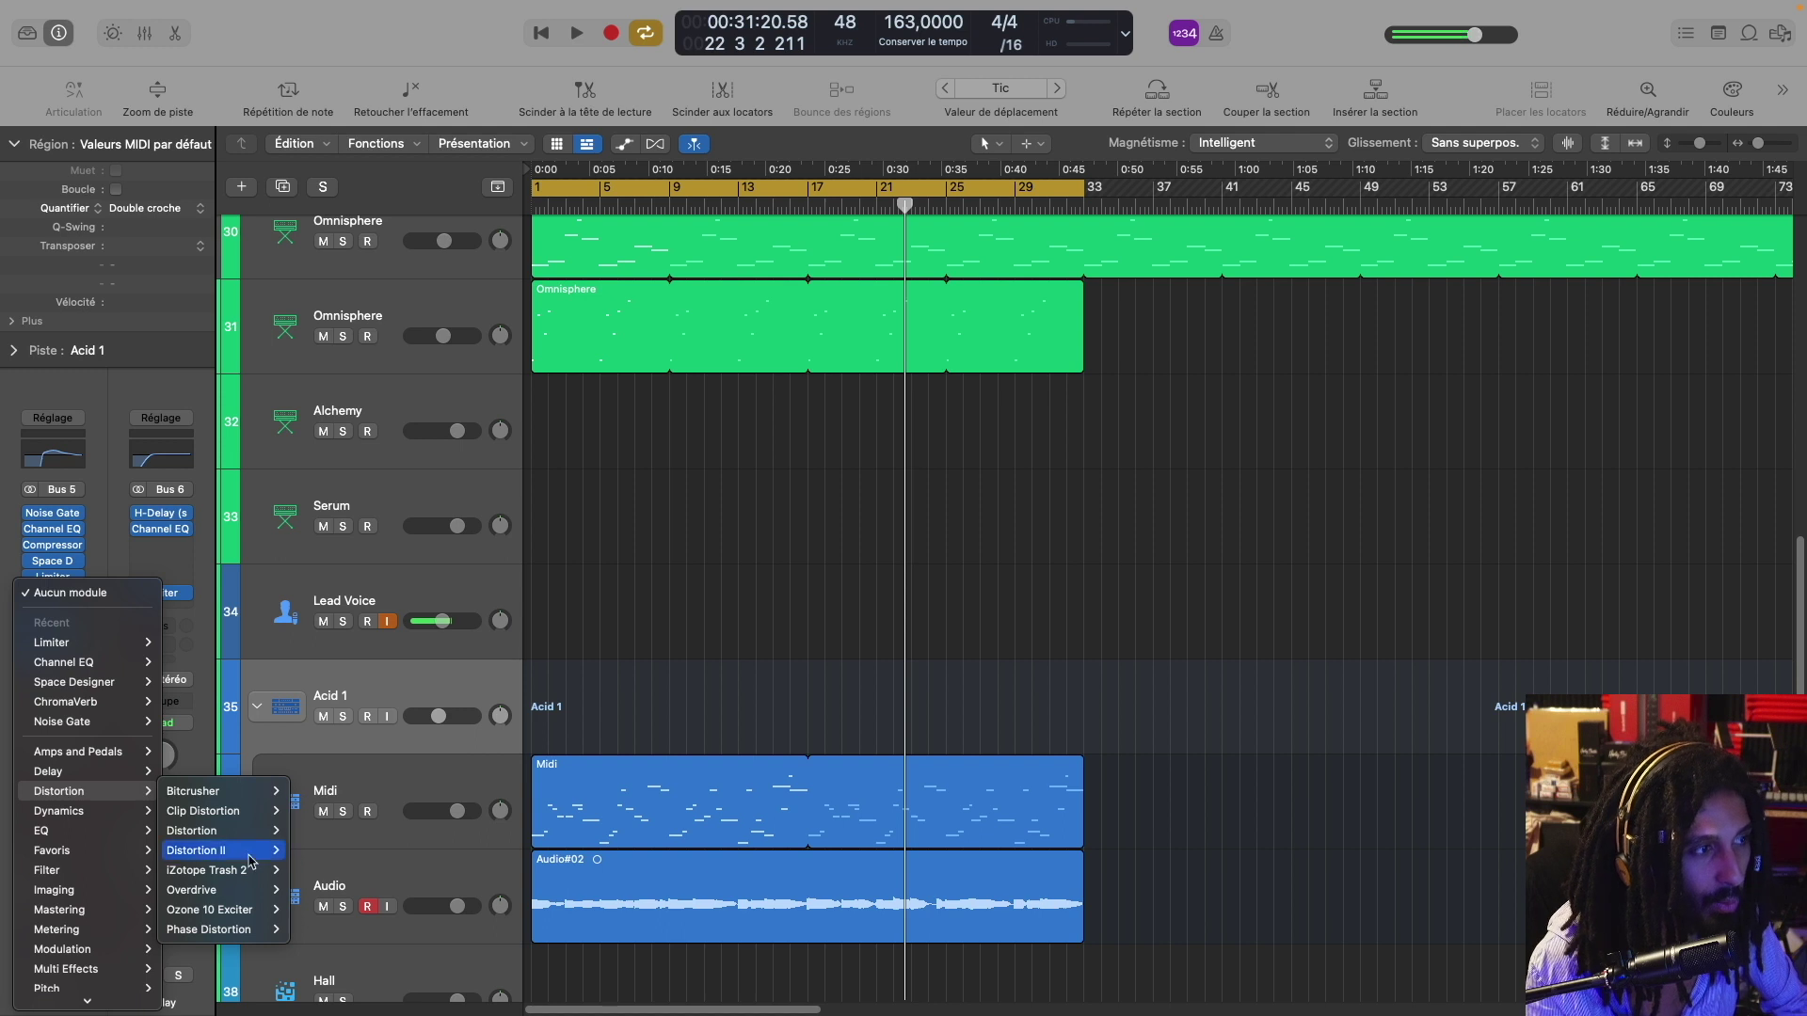
mouse_move(254, 891)
click(313, 891)
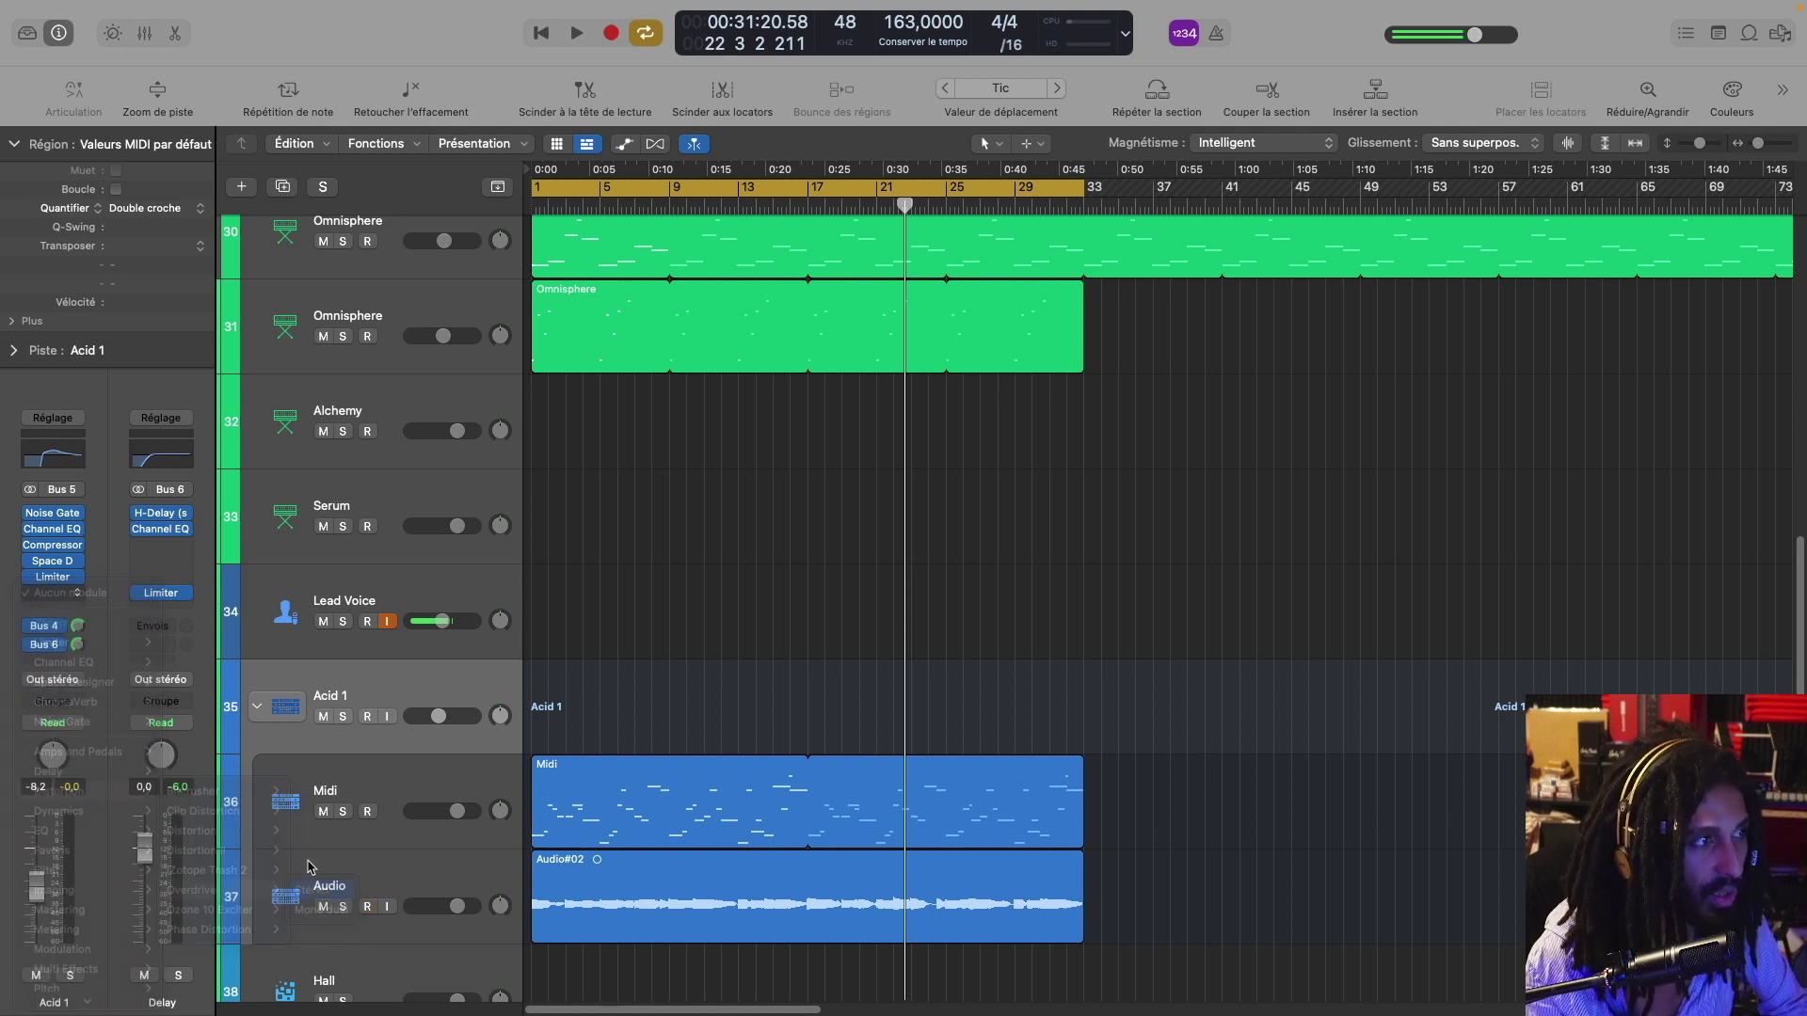
drag(60, 600, 83, 527)
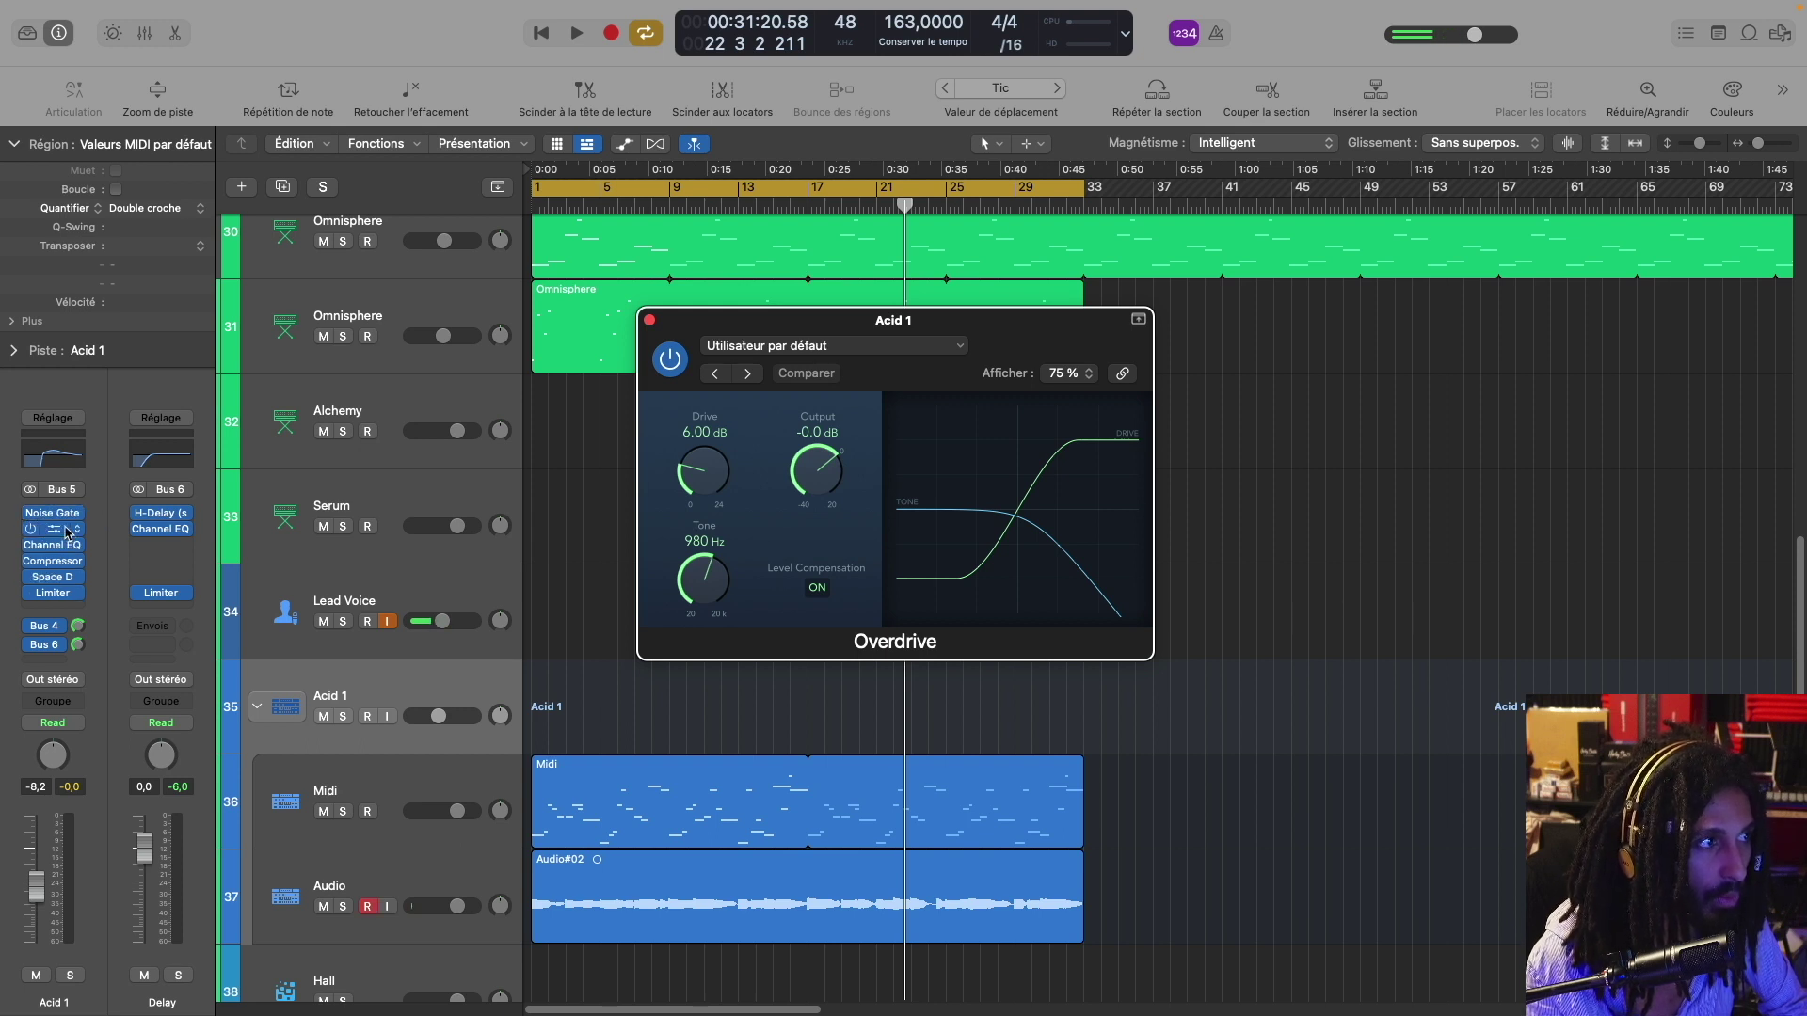
During playback, set the Overdrive's drive to 15 dB and tone to 5300 Hz, and check the Compressor
key(space)
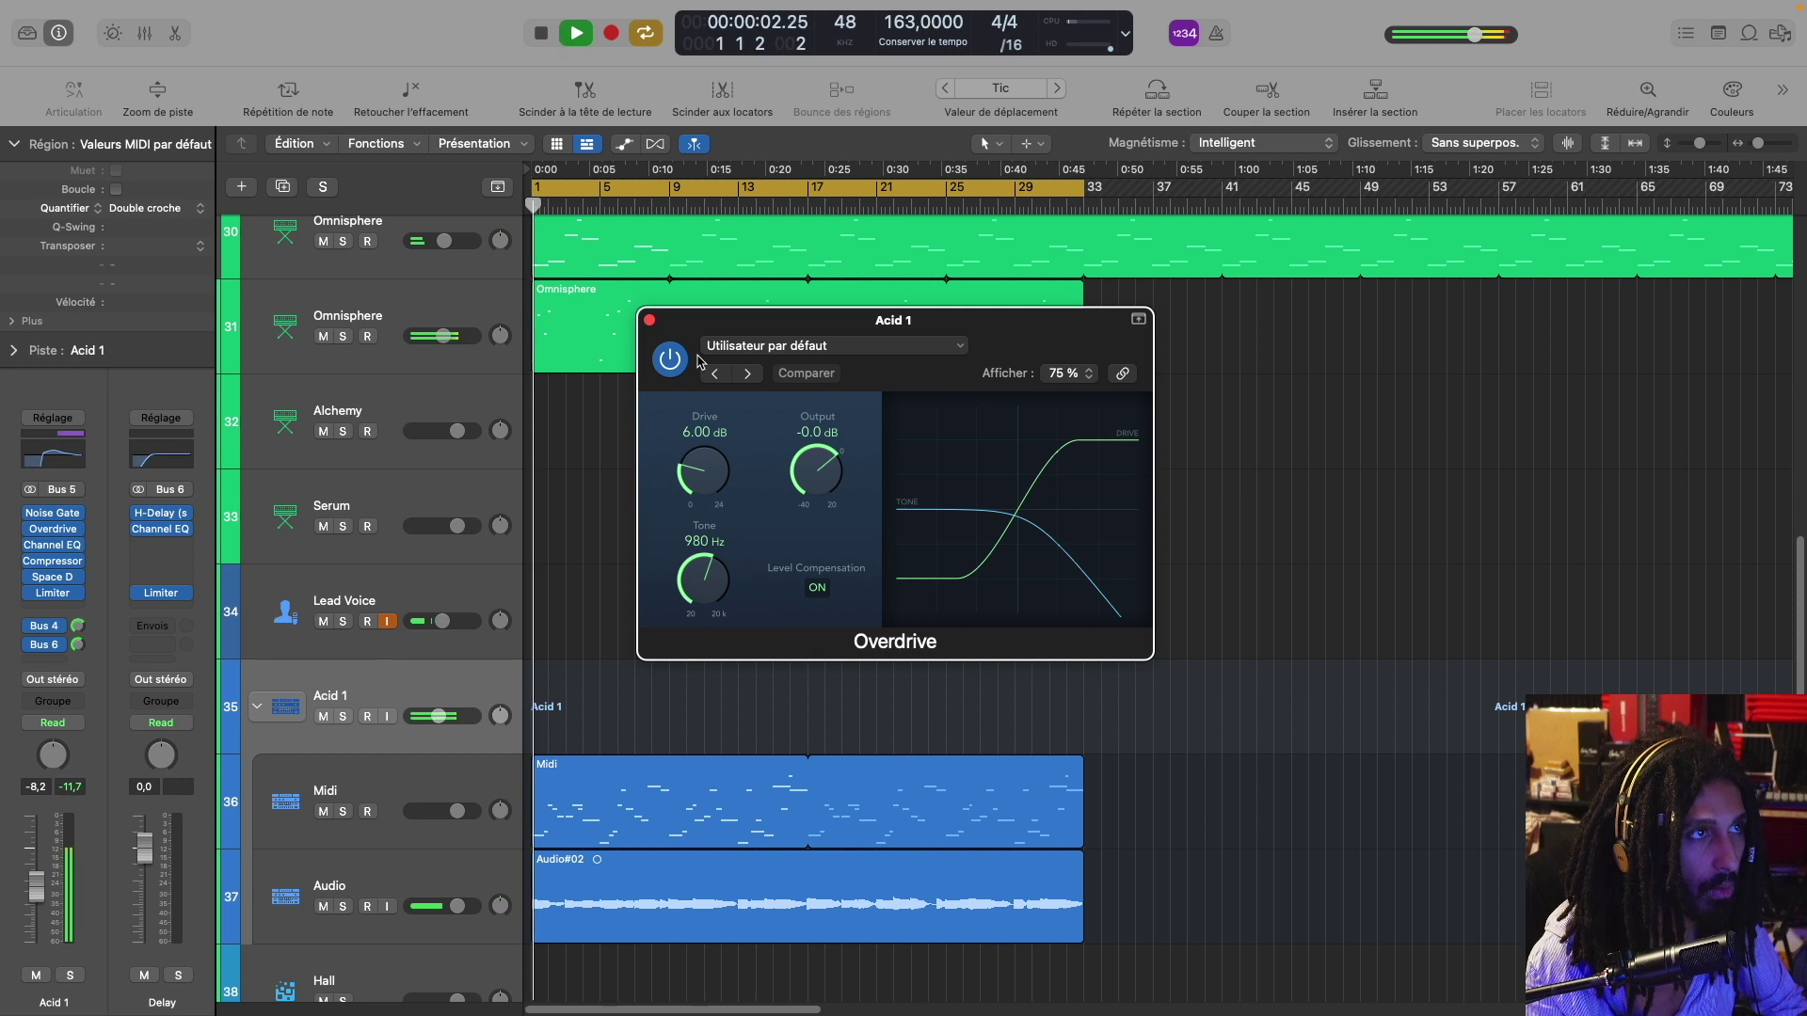
drag(703, 471, 703, 457)
drag(704, 581, 704, 513)
drag(709, 600, 709, 590)
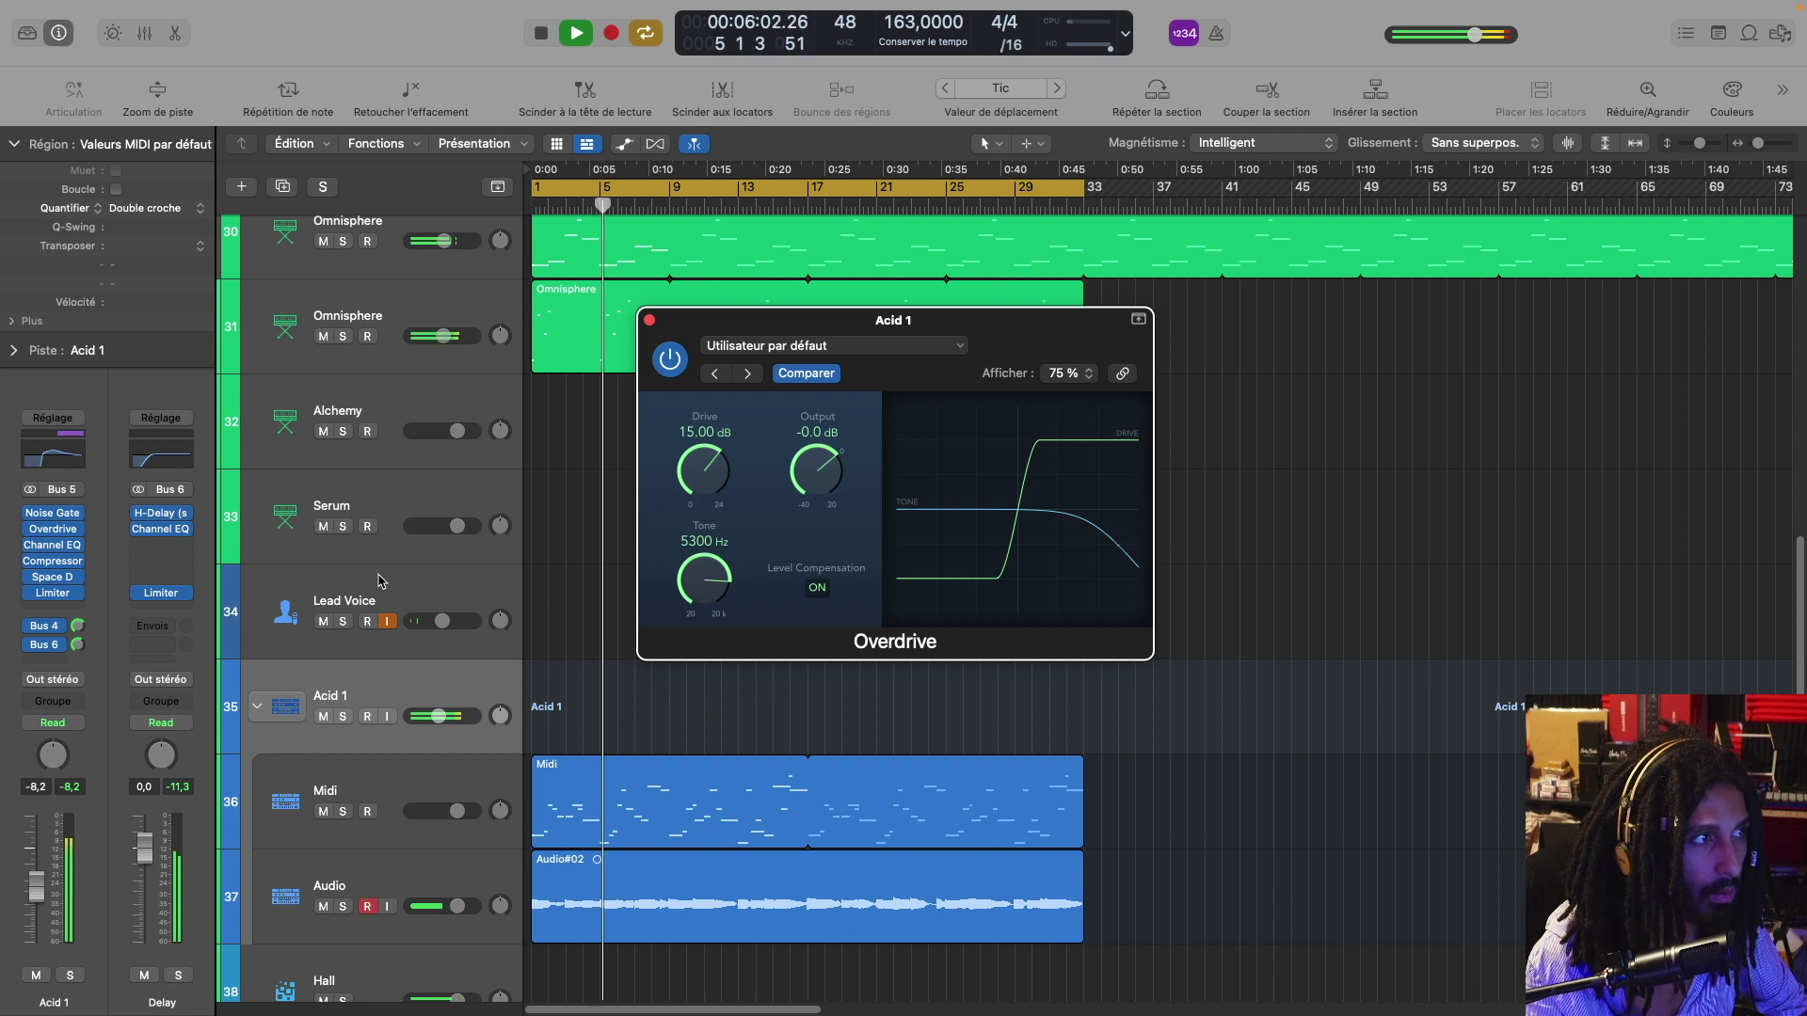
click(55, 562)
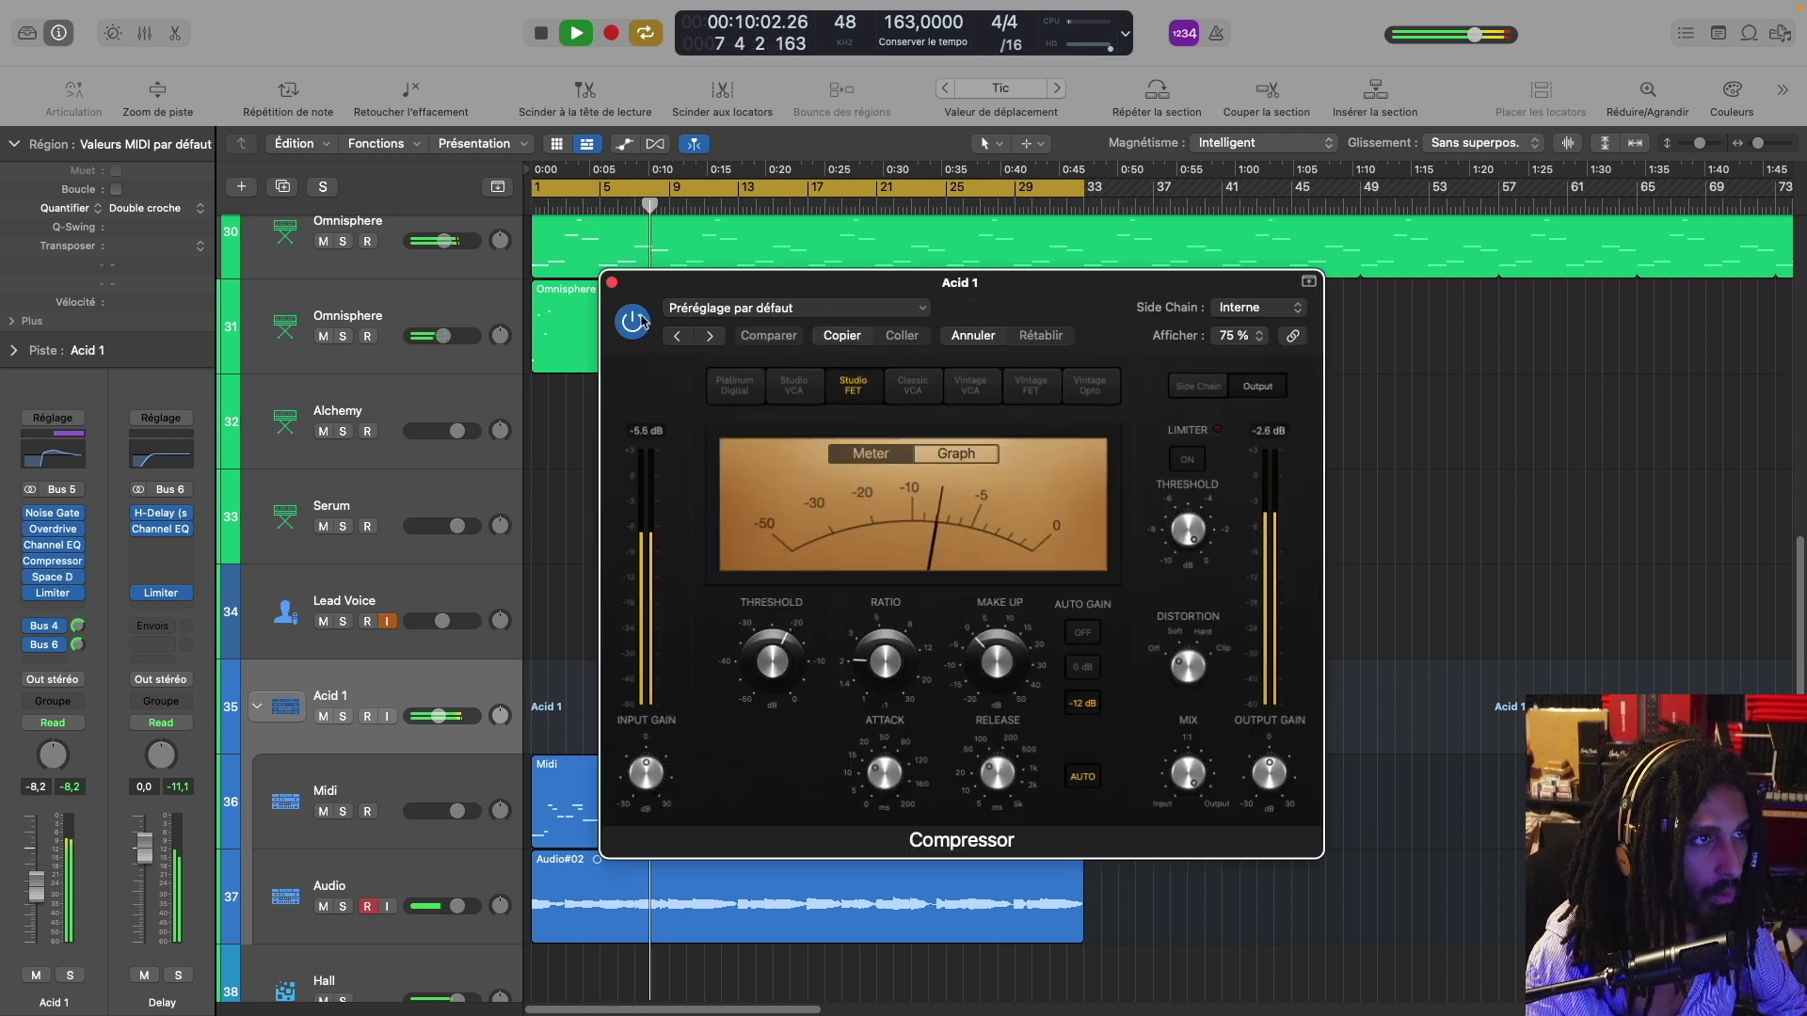
click(613, 283)
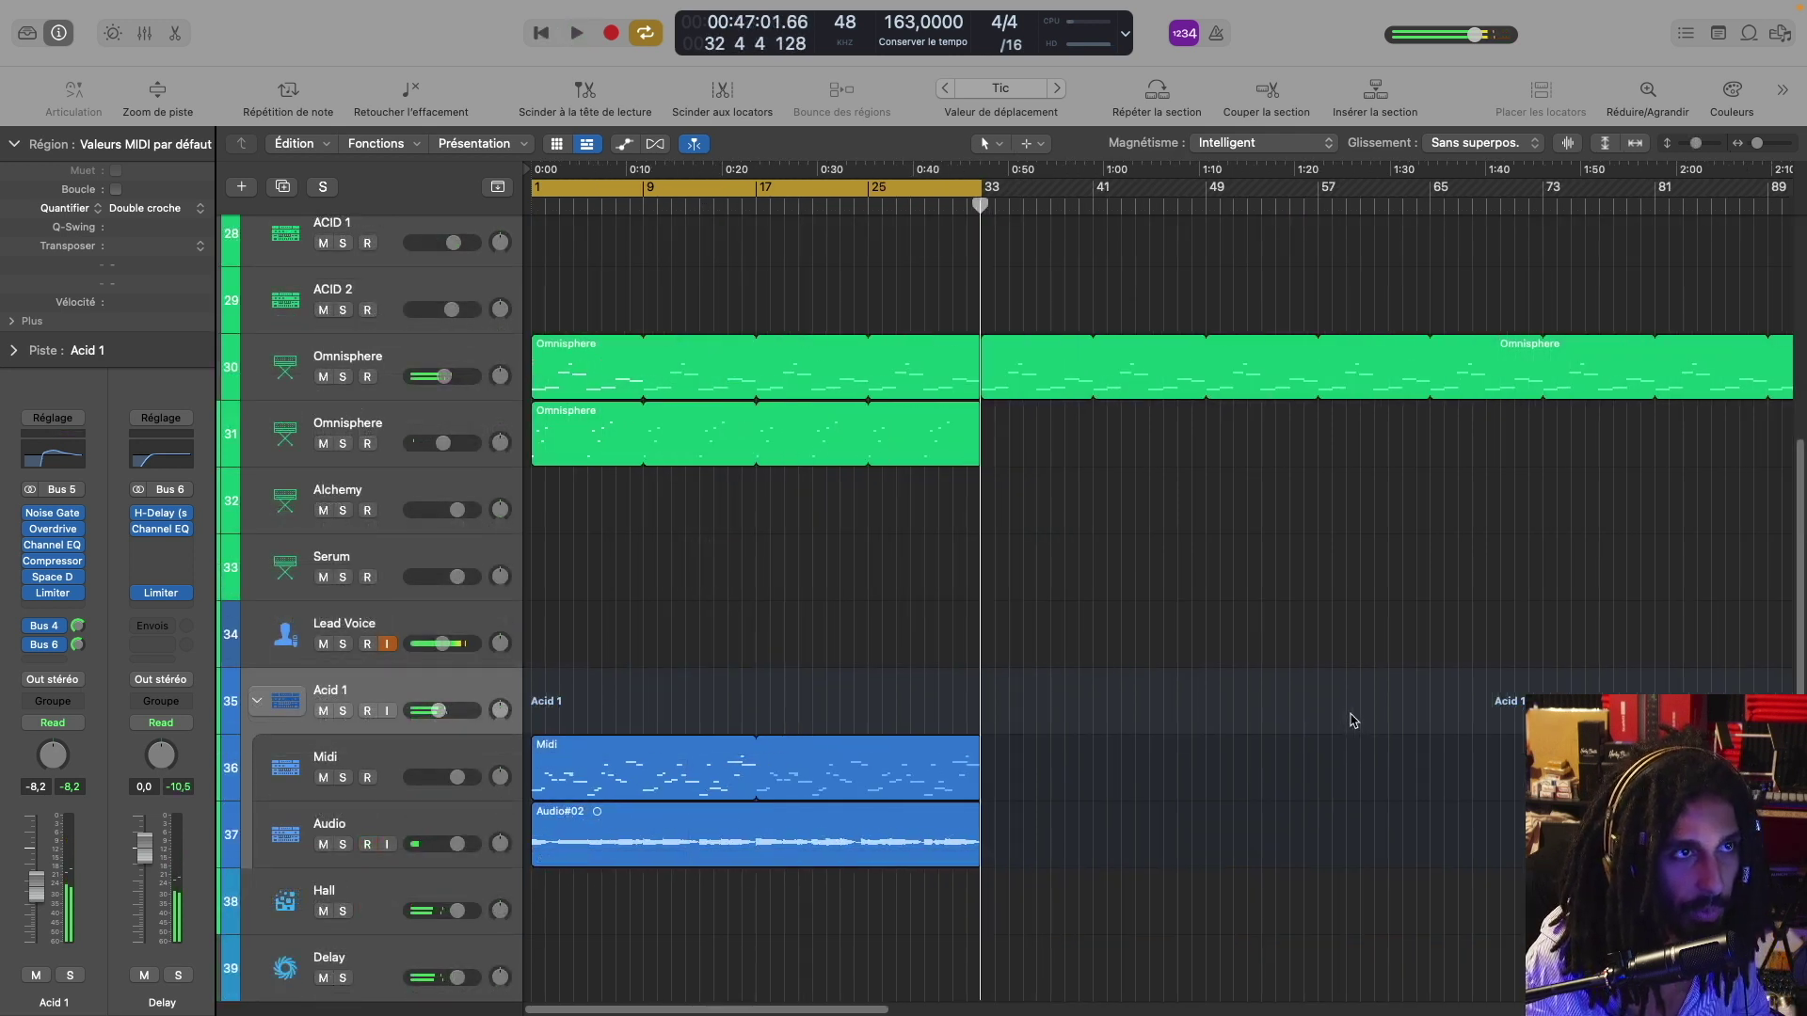
Collapse the Acid 1 track stack and turn off cycle mode in the arrangement
scroll(1202, 681, down, 5)
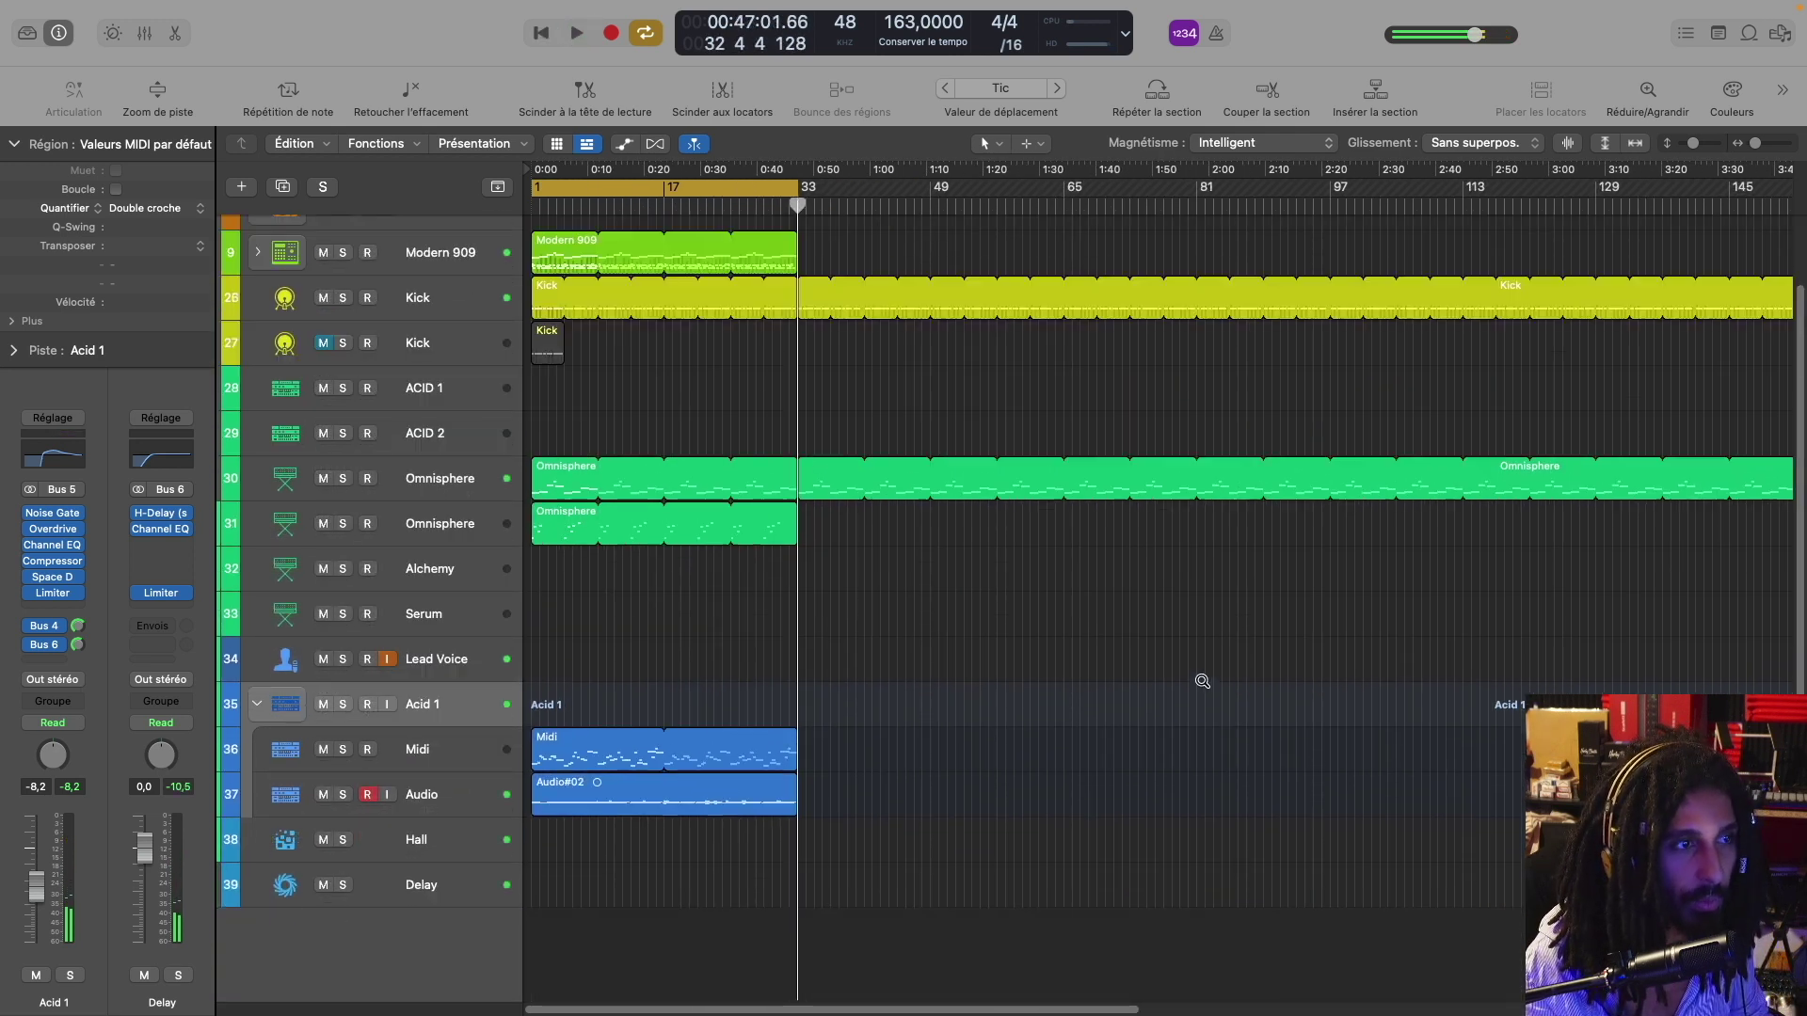
scroll(1202, 682, down, 5)
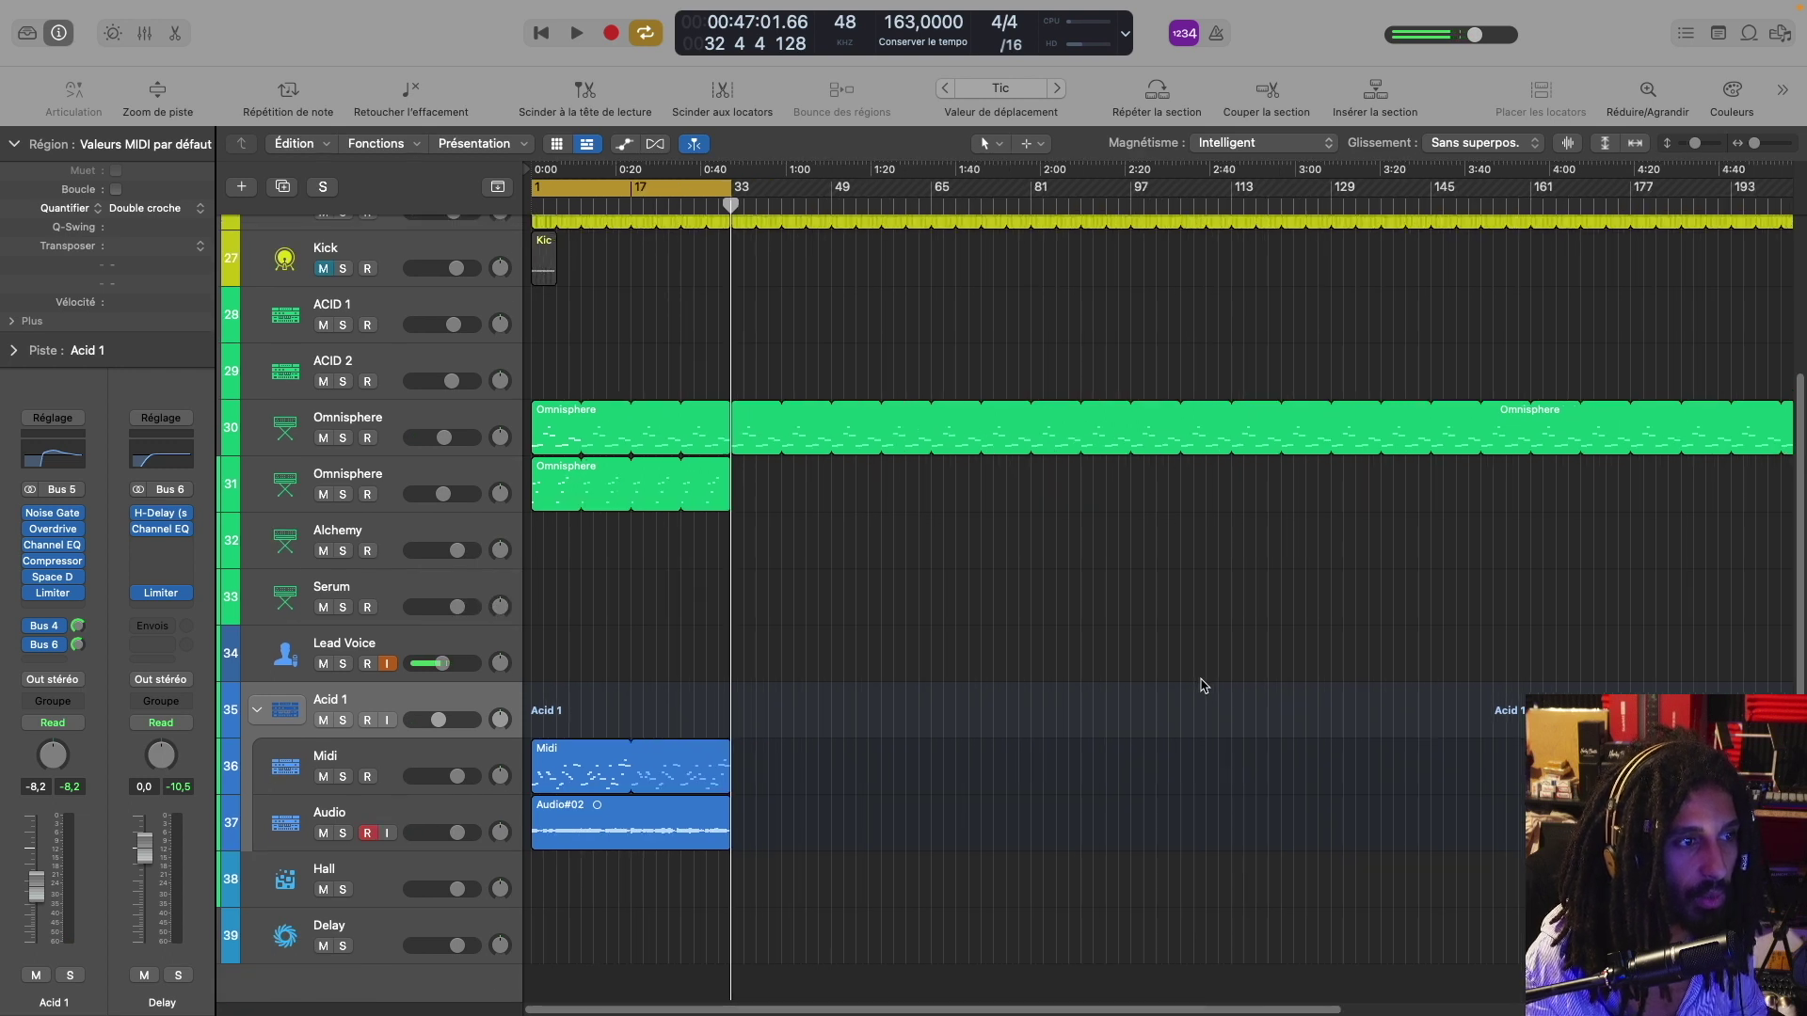
scroll(1202, 681, up, 2)
click(255, 714)
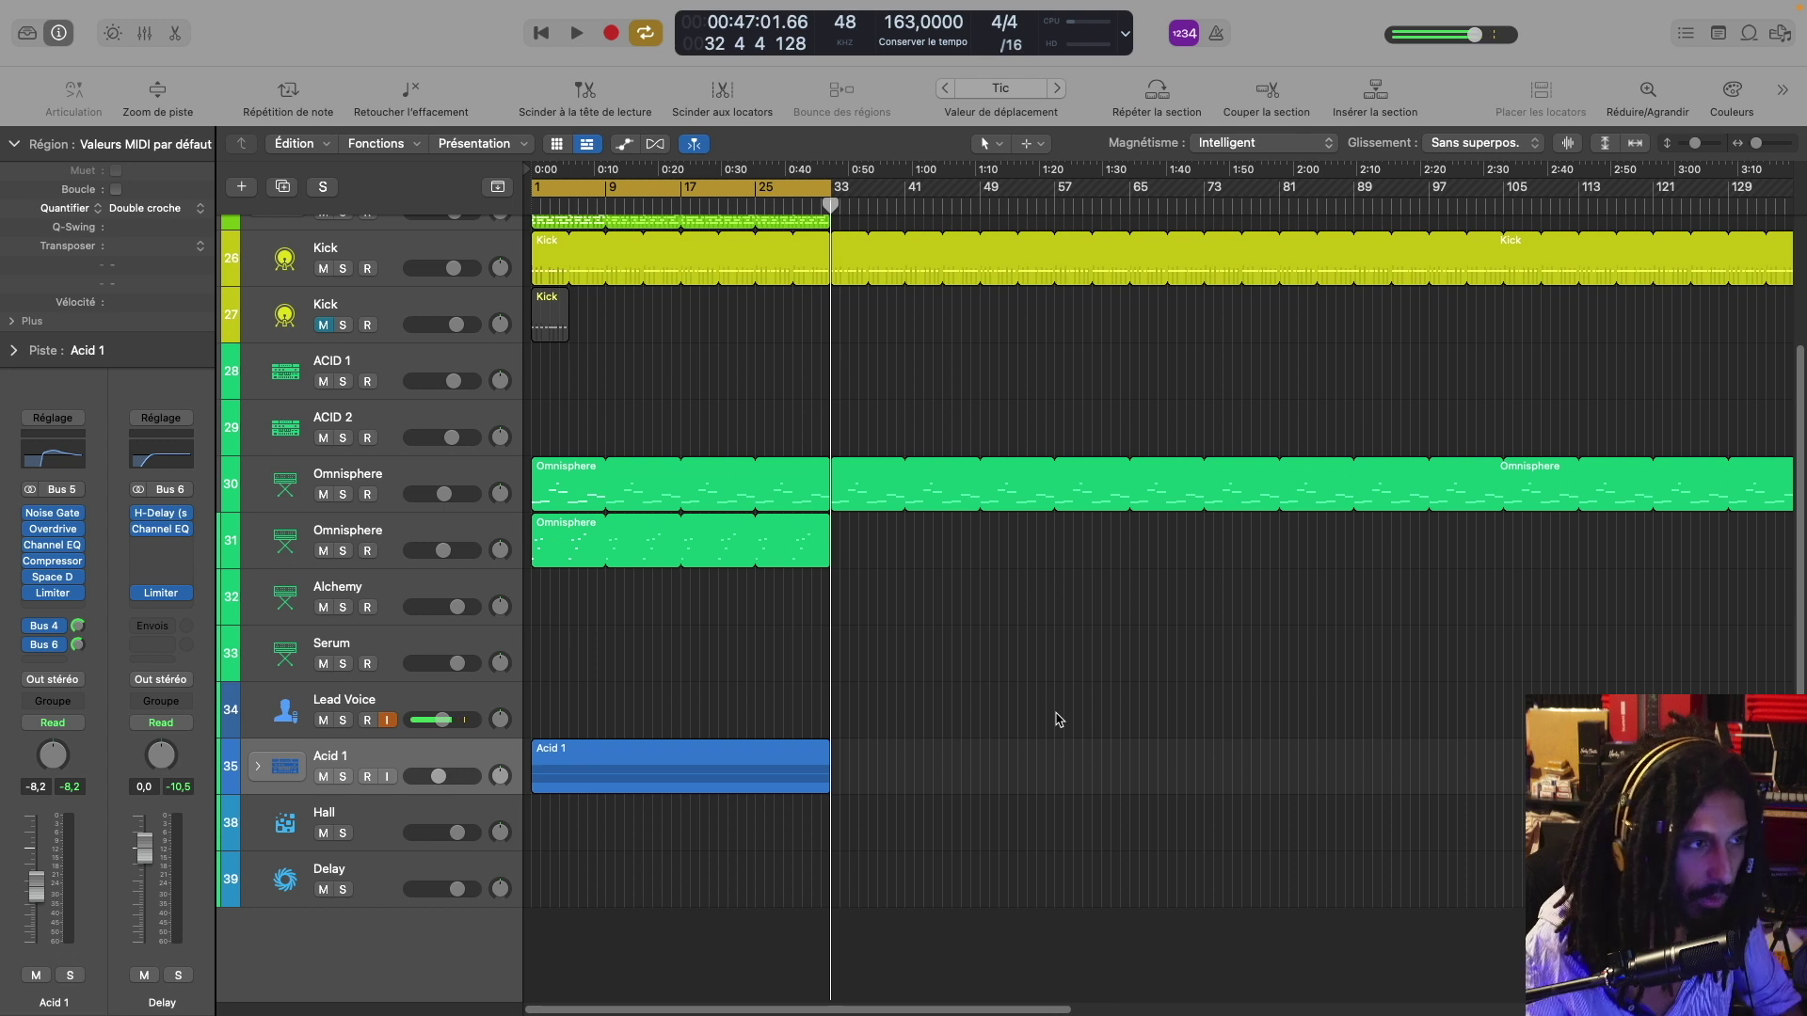
scroll(980, 726, down, 2)
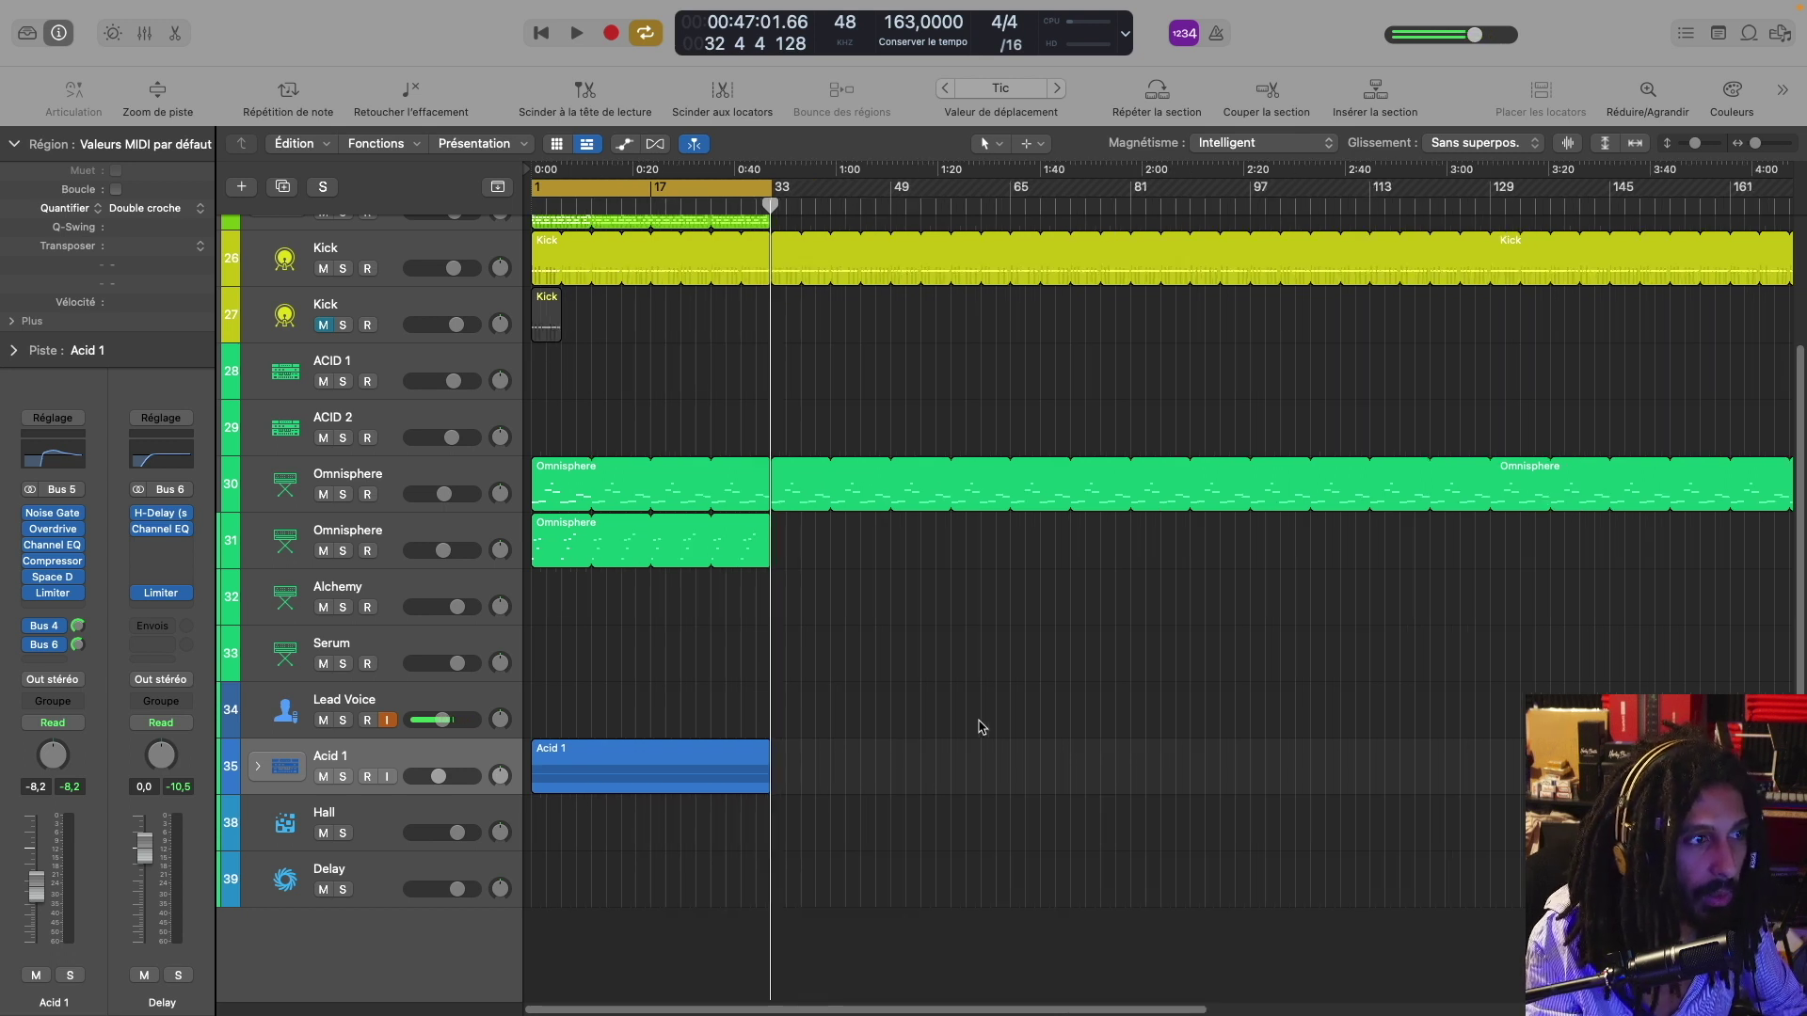
scroll(976, 718, up, 3)
scroll(977, 718, down, 2)
scroll(978, 718, down, 2)
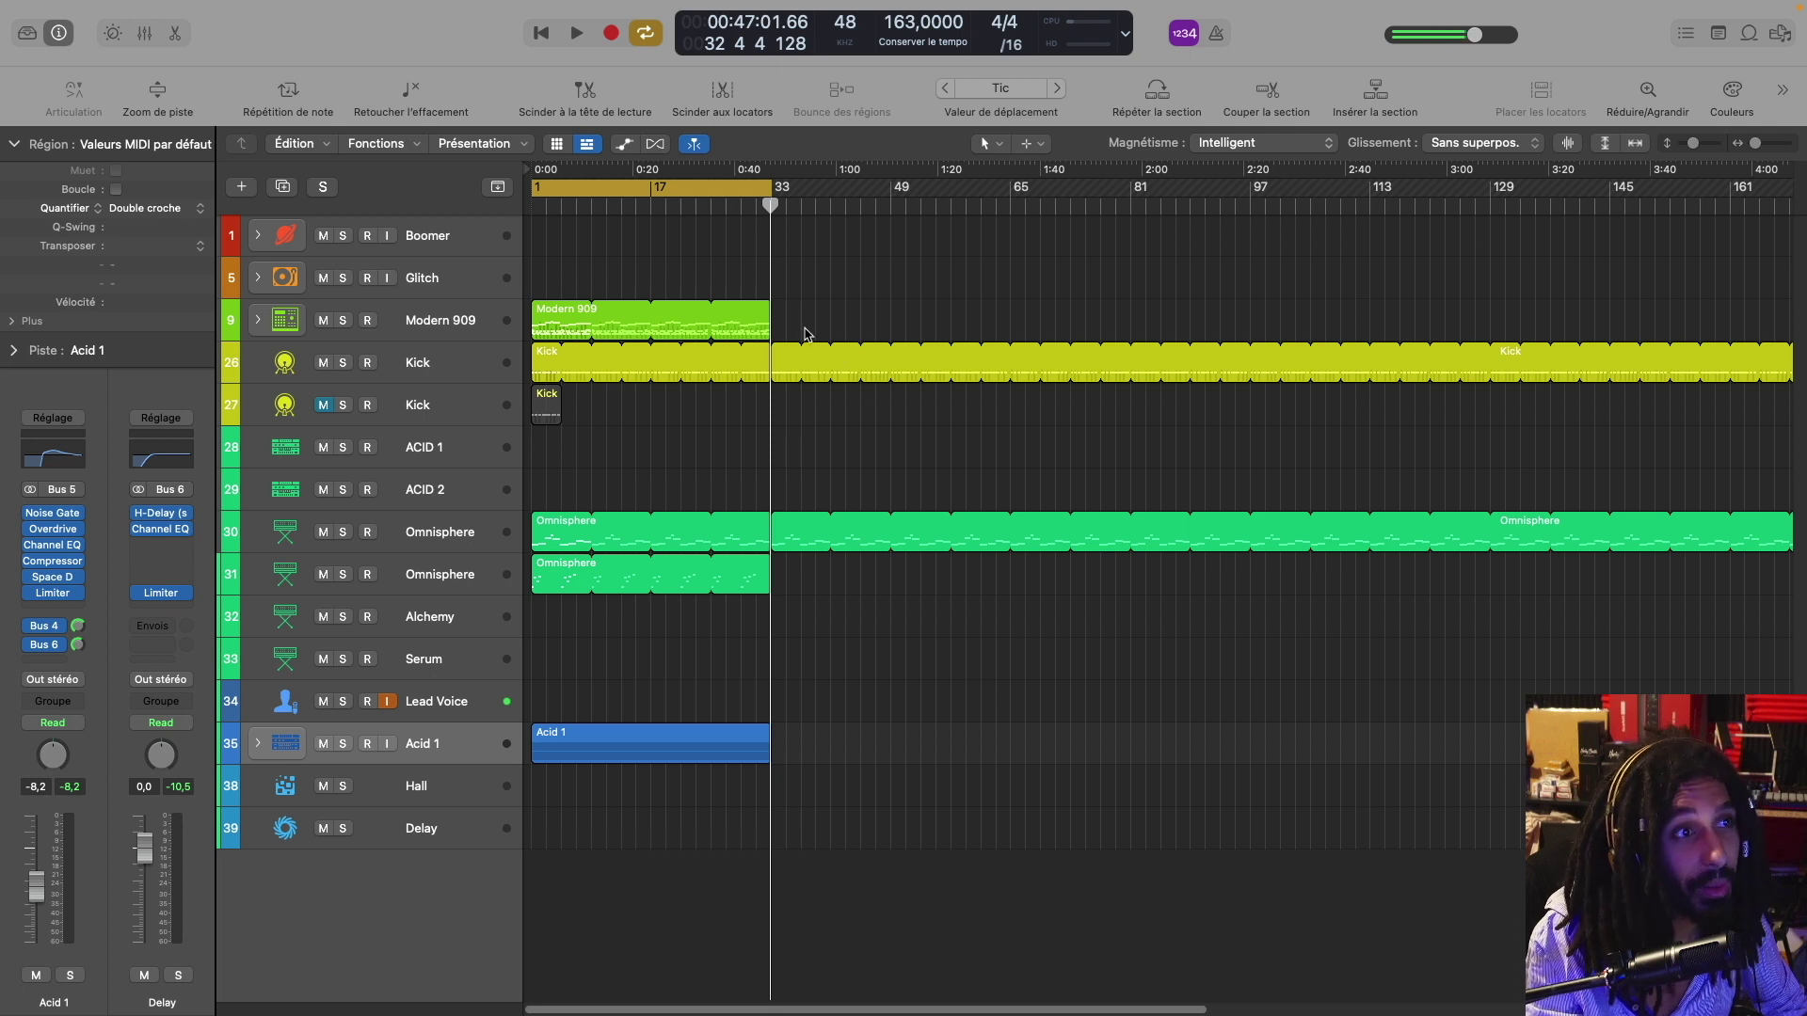
click(655, 40)
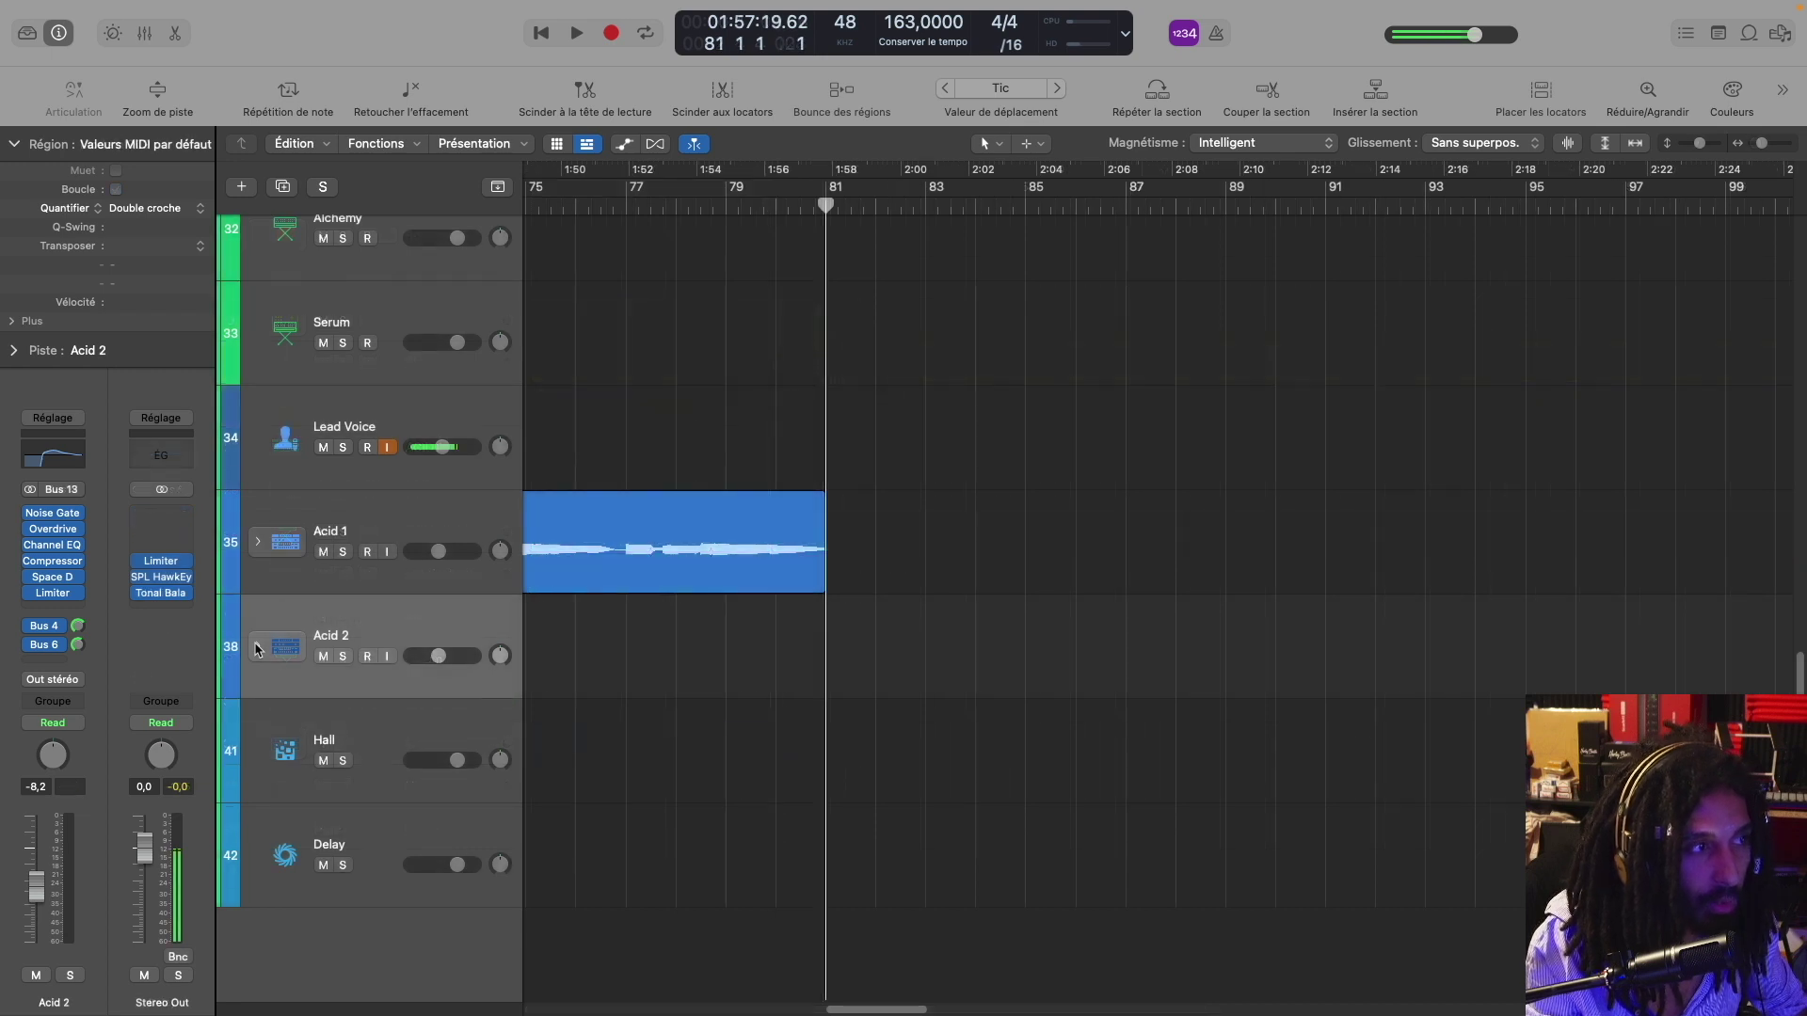
Expand the Acid 2 track stack and record its MIDI line starting from bar 81
click(256, 648)
click(256, 648)
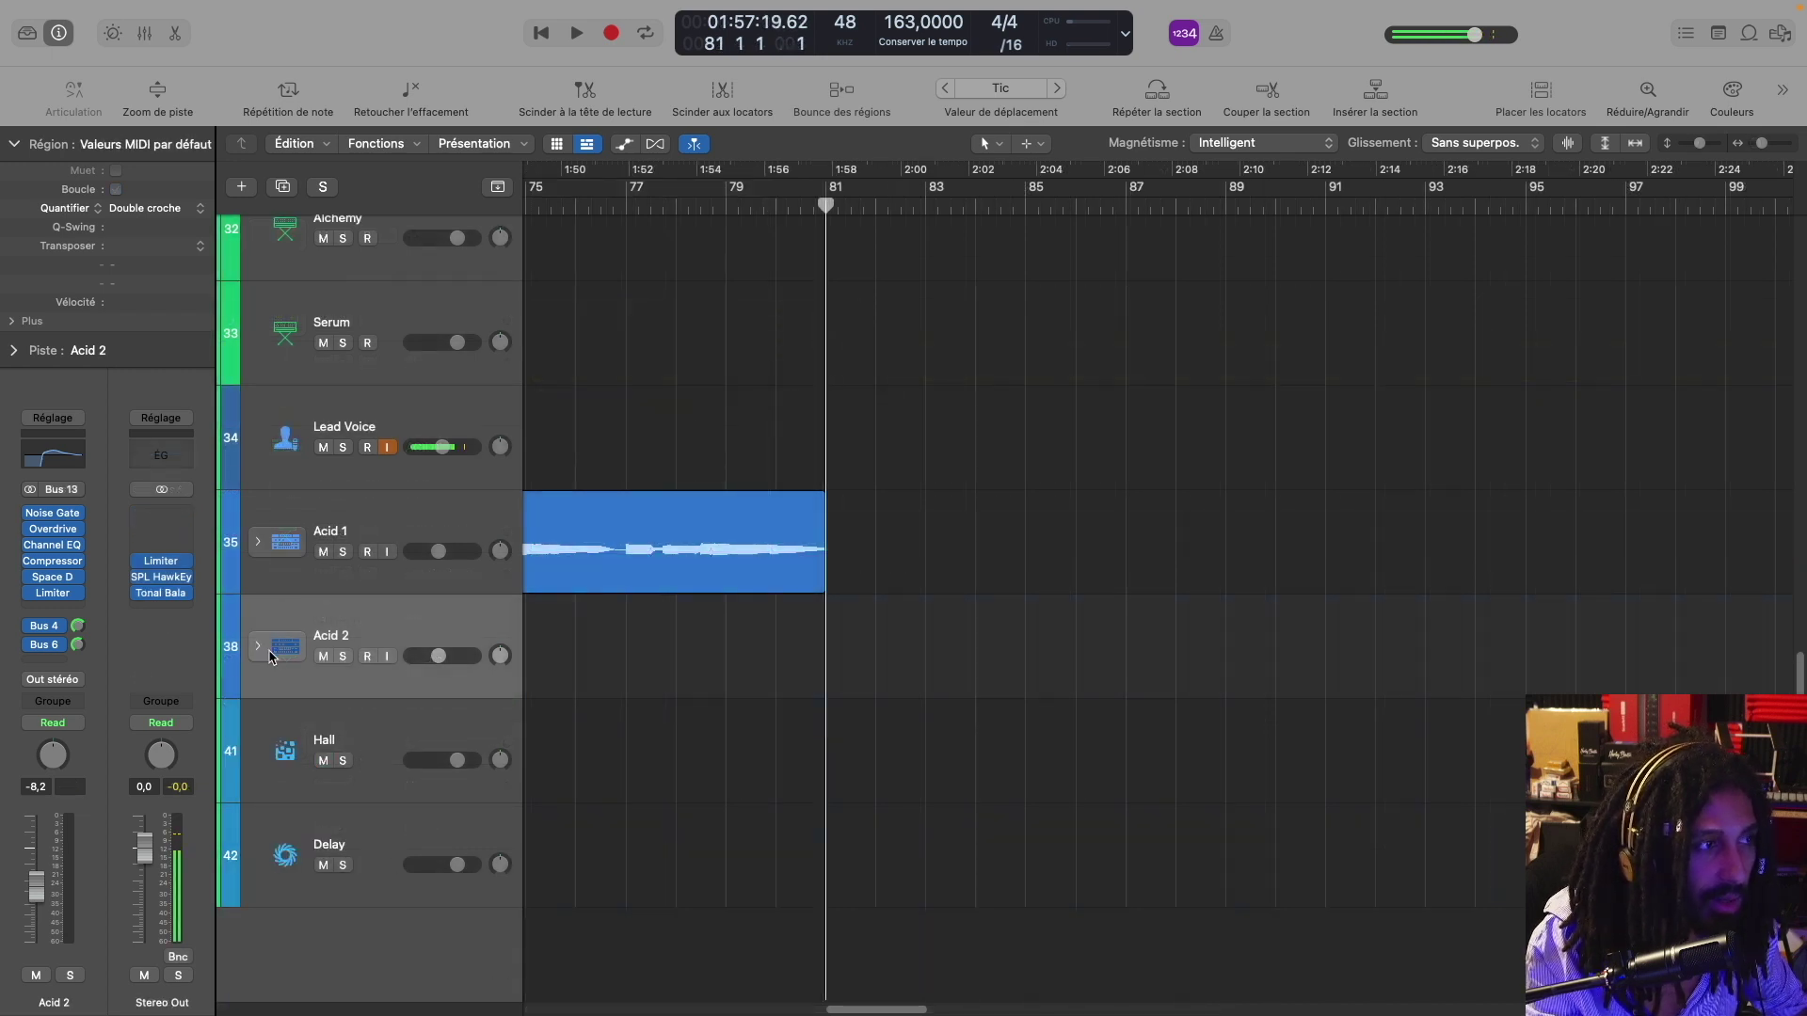
click(257, 647)
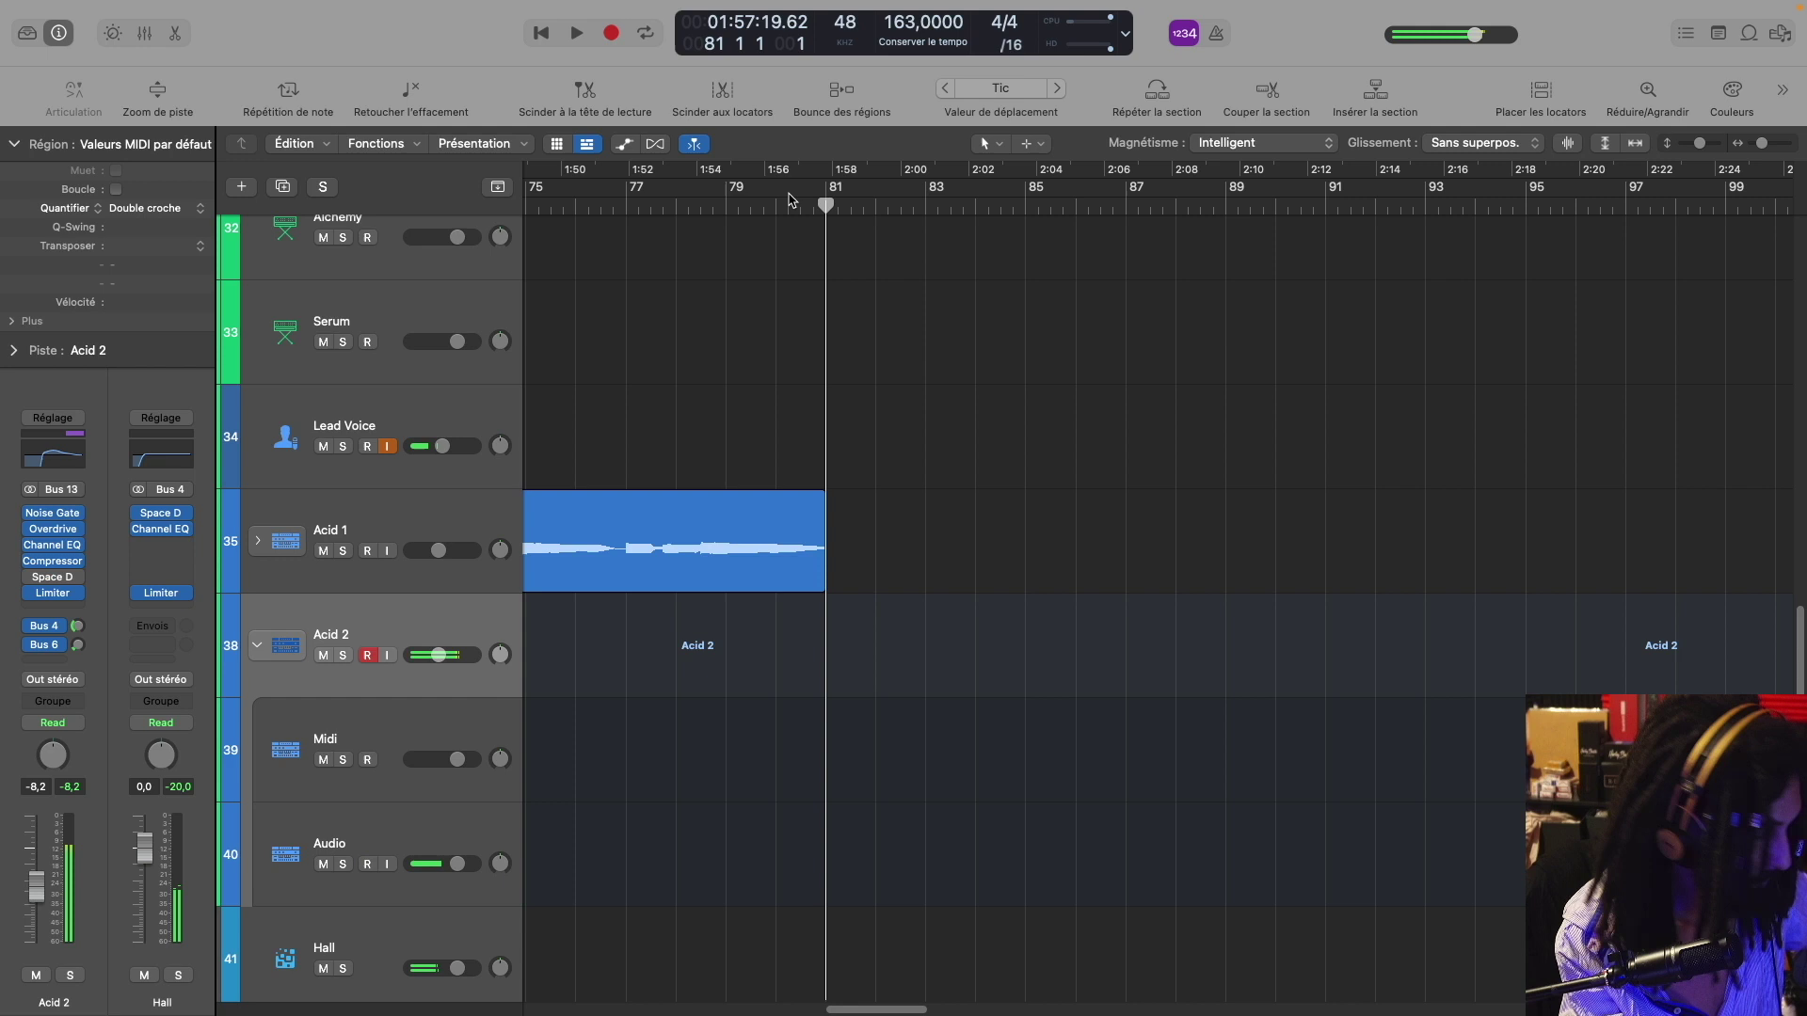
key(z)
key(r)
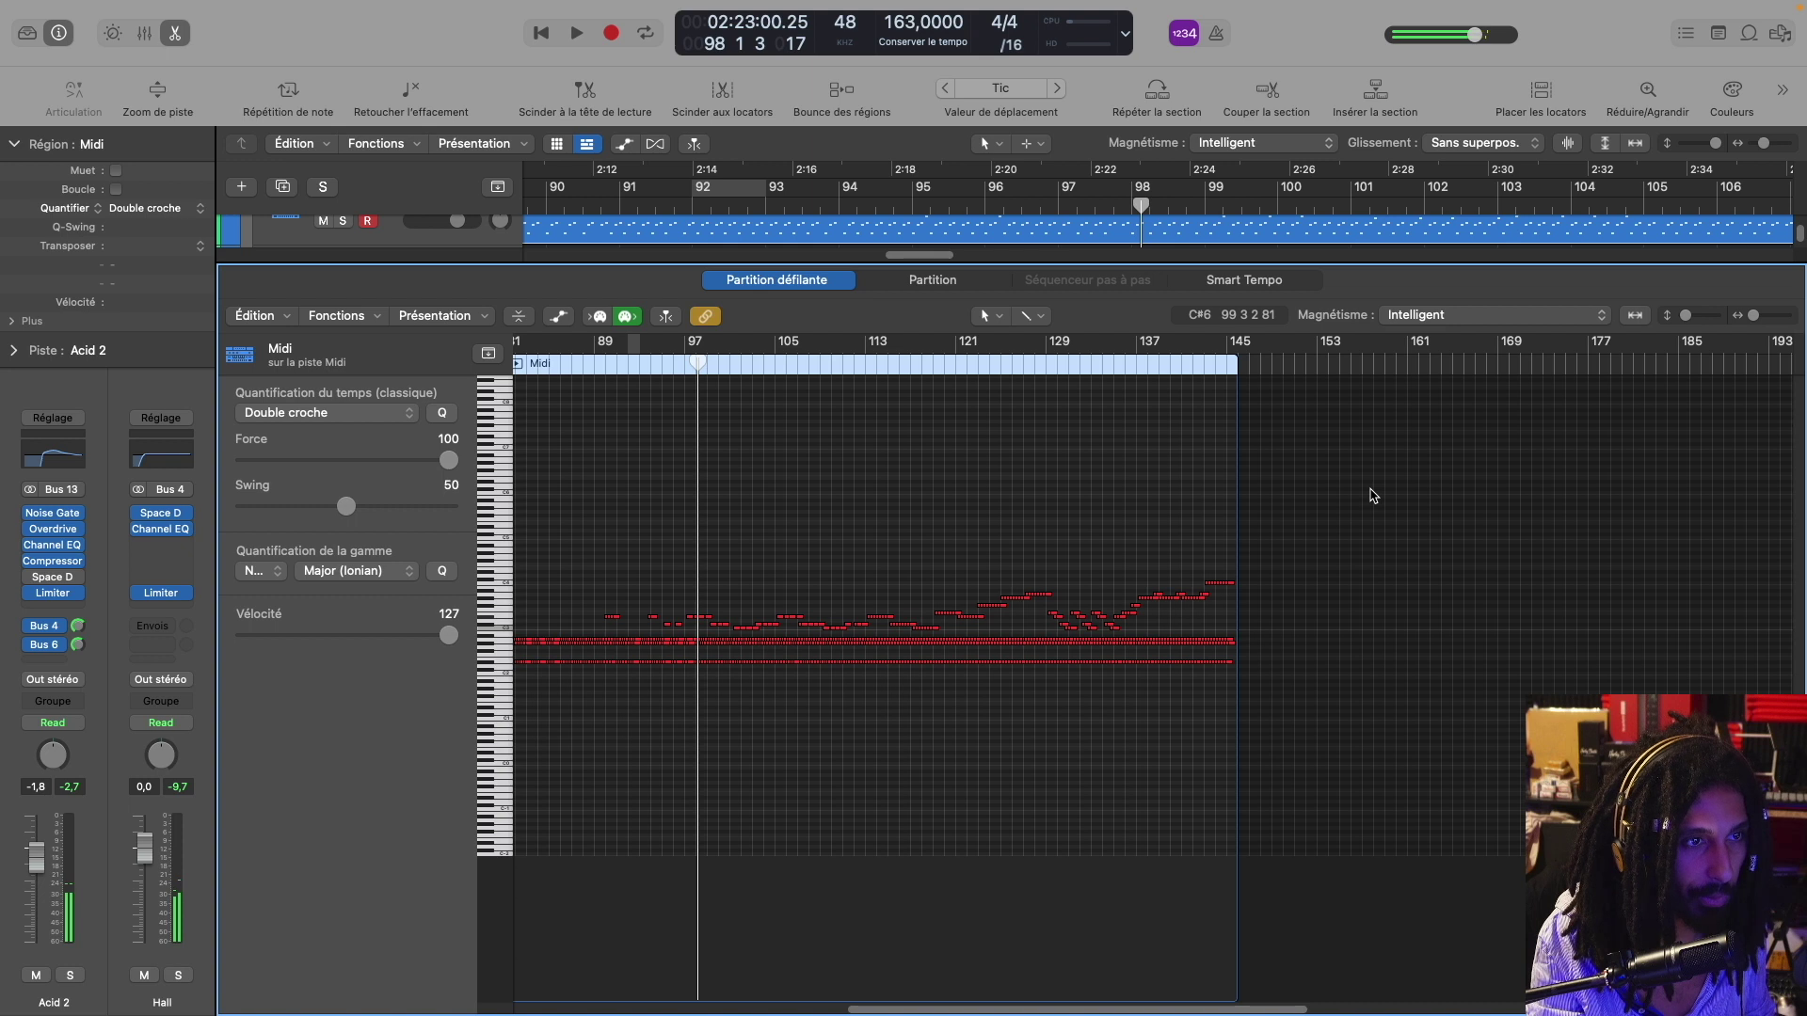
Select all notes of the Acid 2 Midi region and lower their velocity to 85
drag(1576, 785, 681, 505)
drag(448, 635, 392, 638)
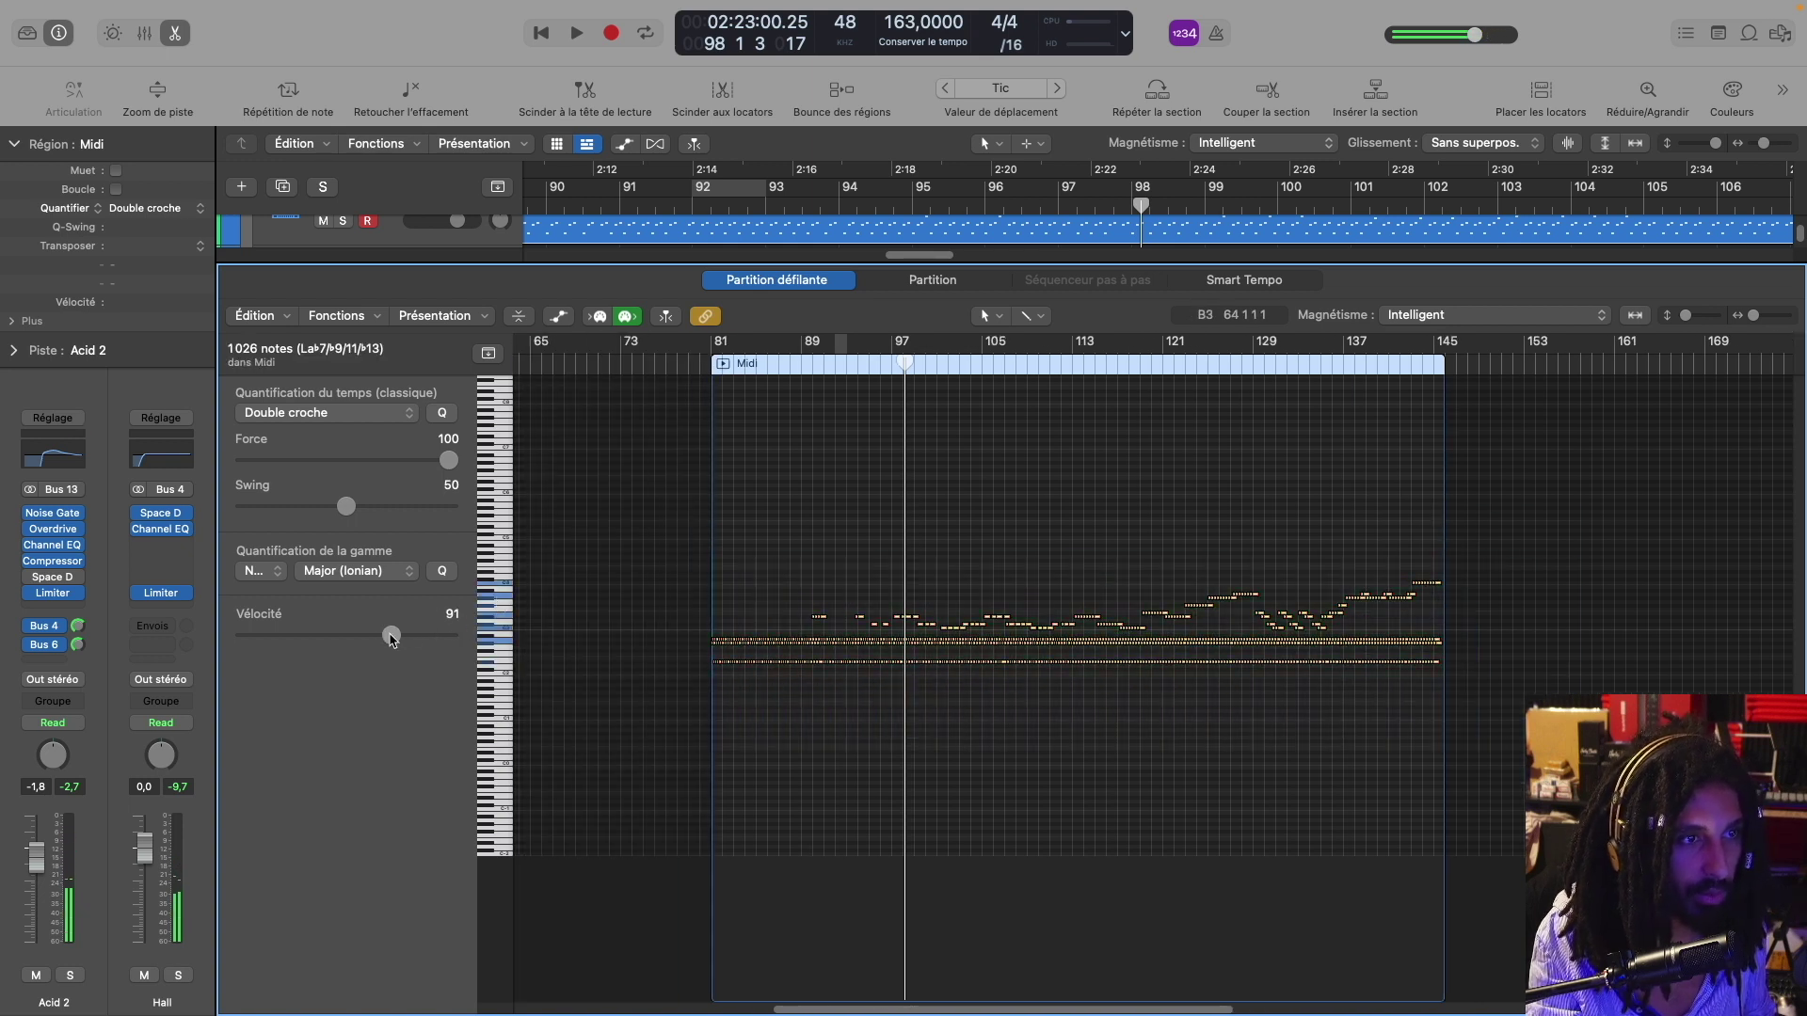
click(571, 613)
Select the melody notes above the repeating low notes between bars 90 and 112 and set their velocity to 127
scroll(1133, 556, up, 6)
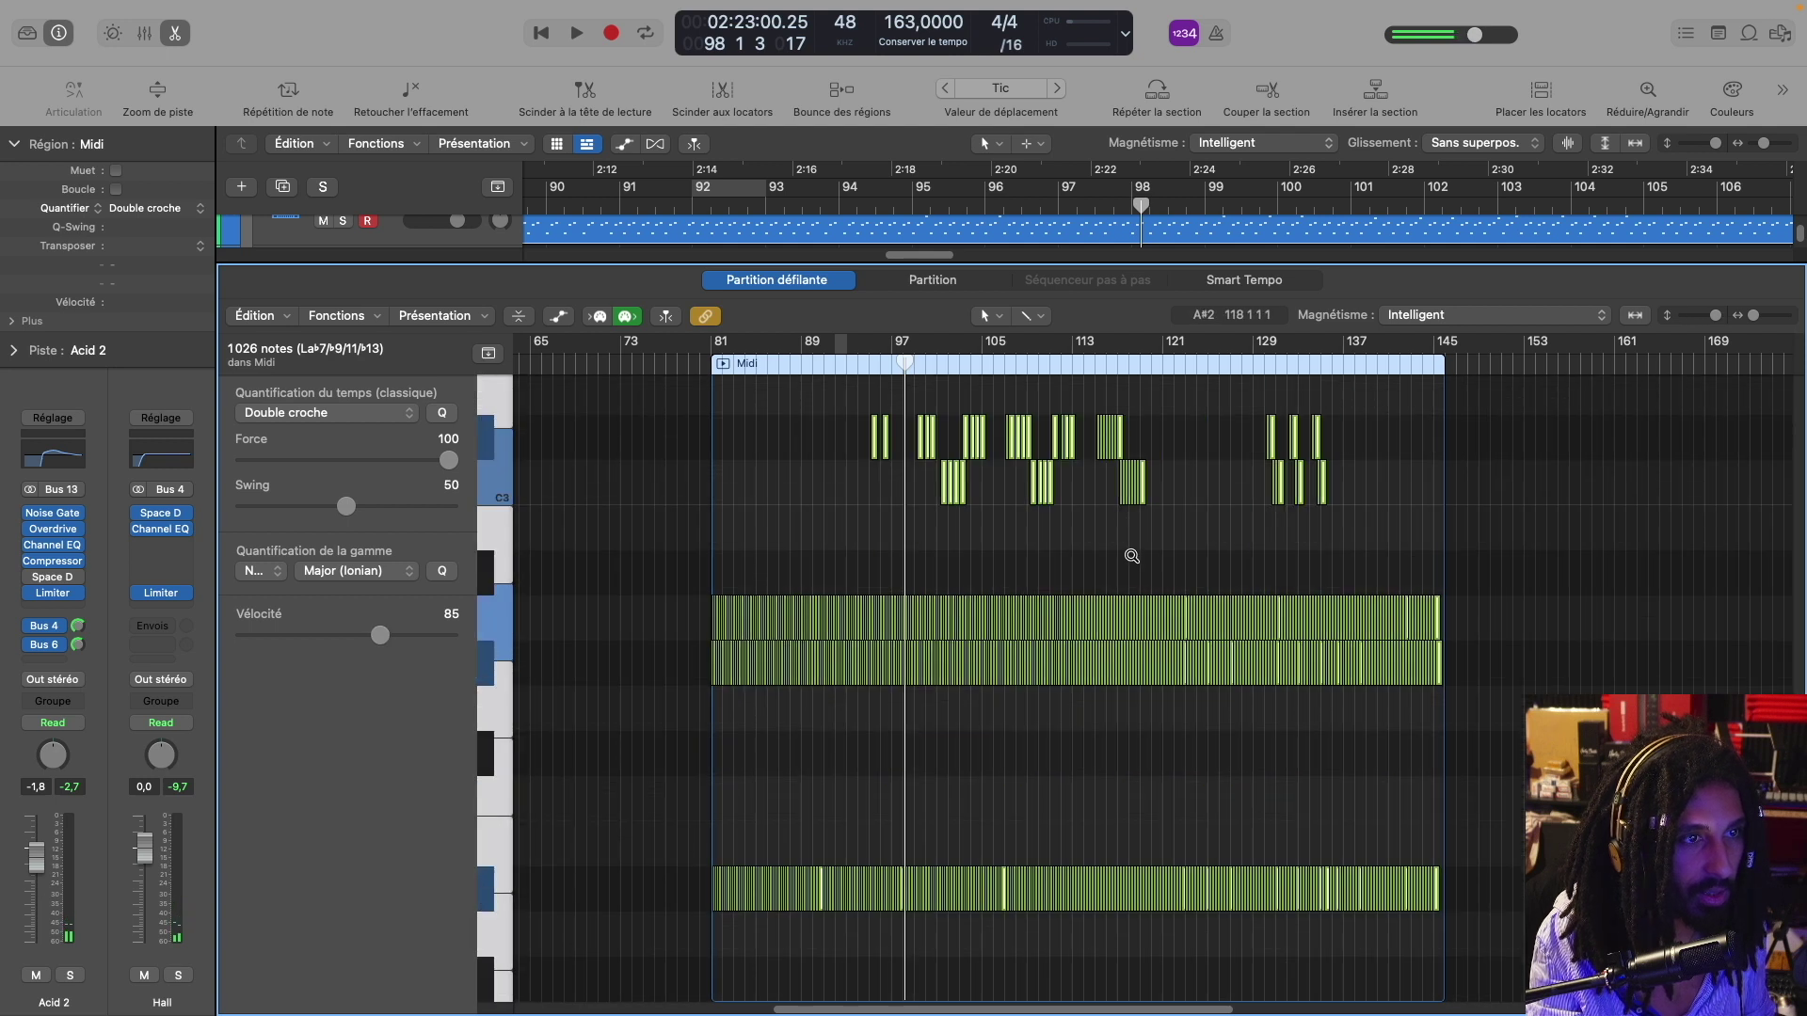
drag(635, 561, 1316, 848)
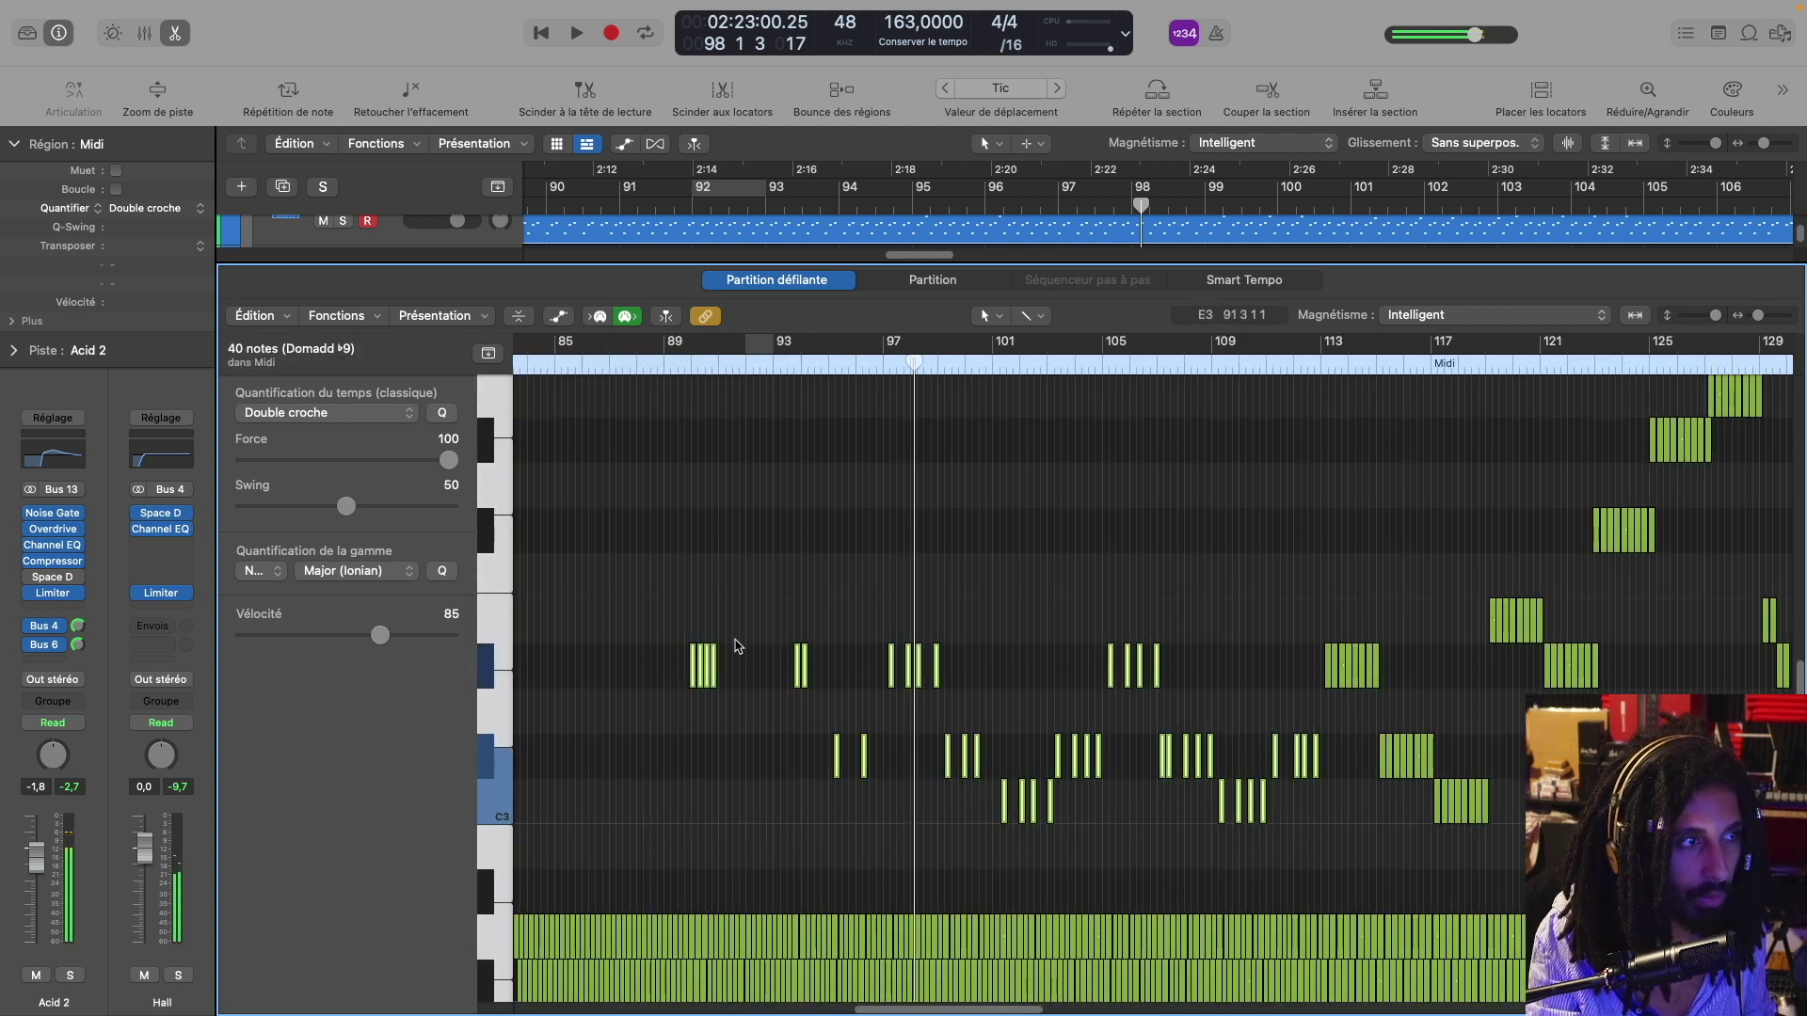
drag(380, 635, 520, 646)
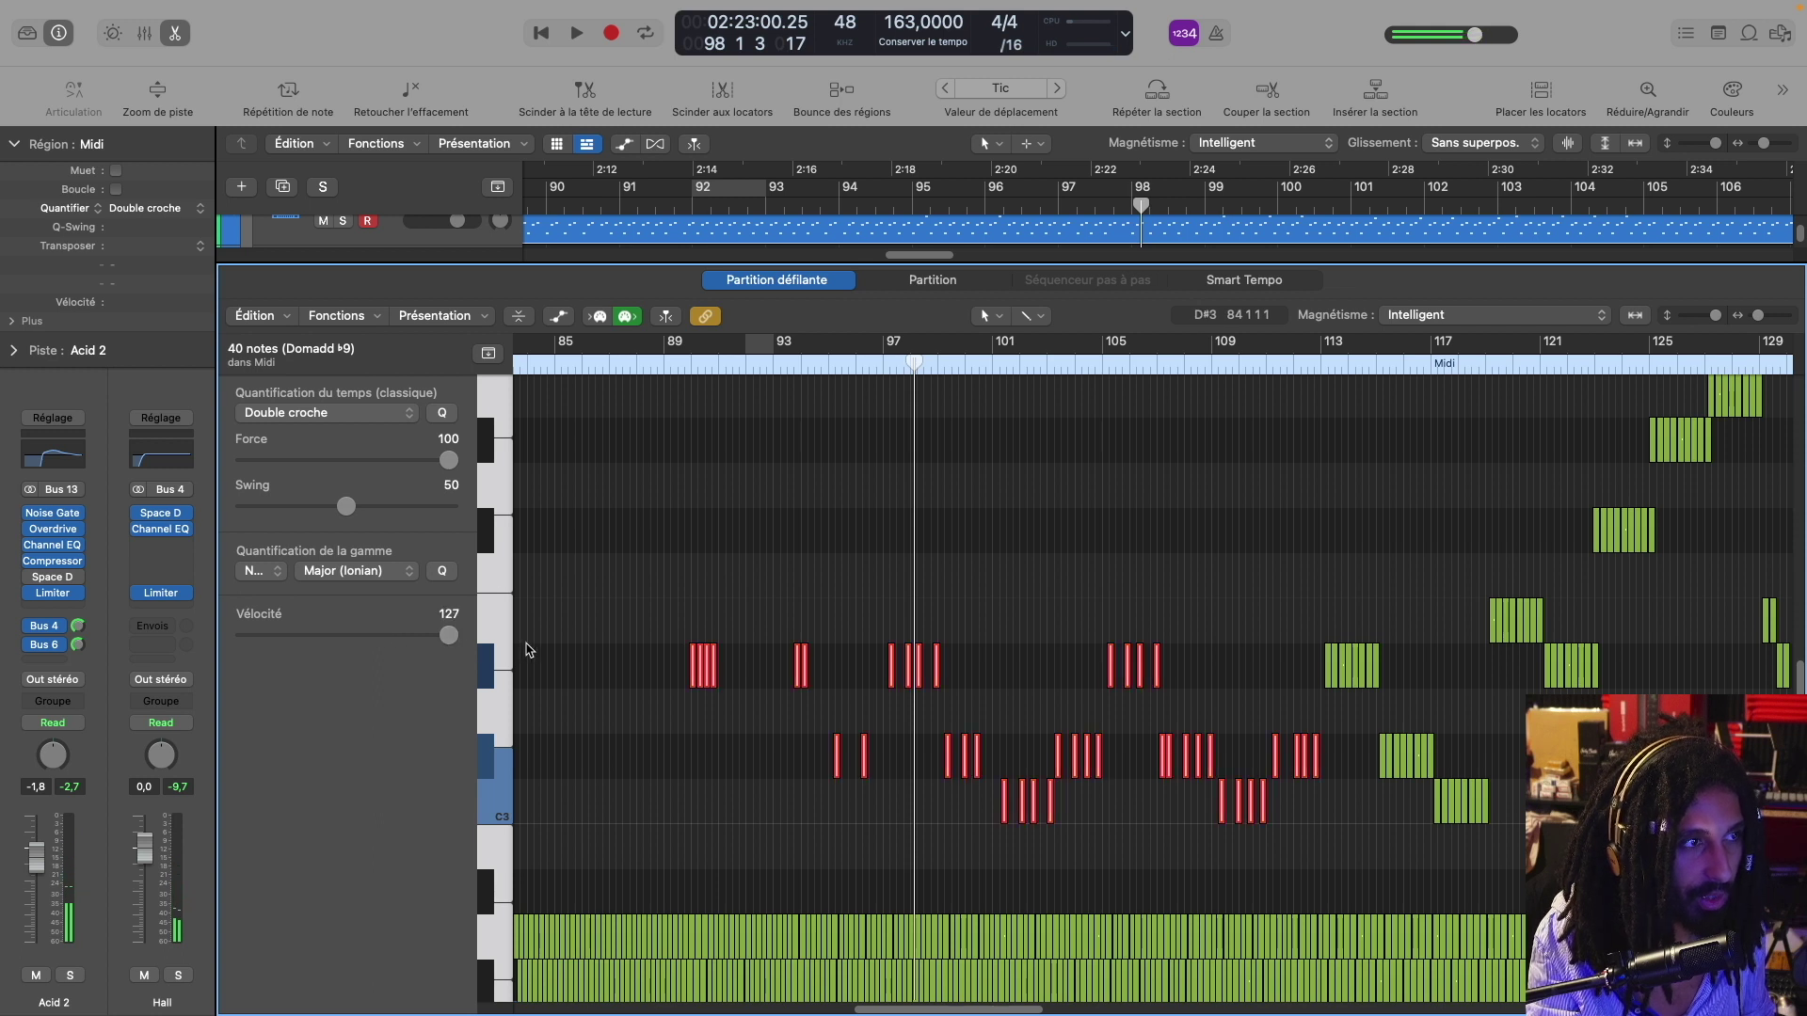
ctrl+alt+click(1034, 588)
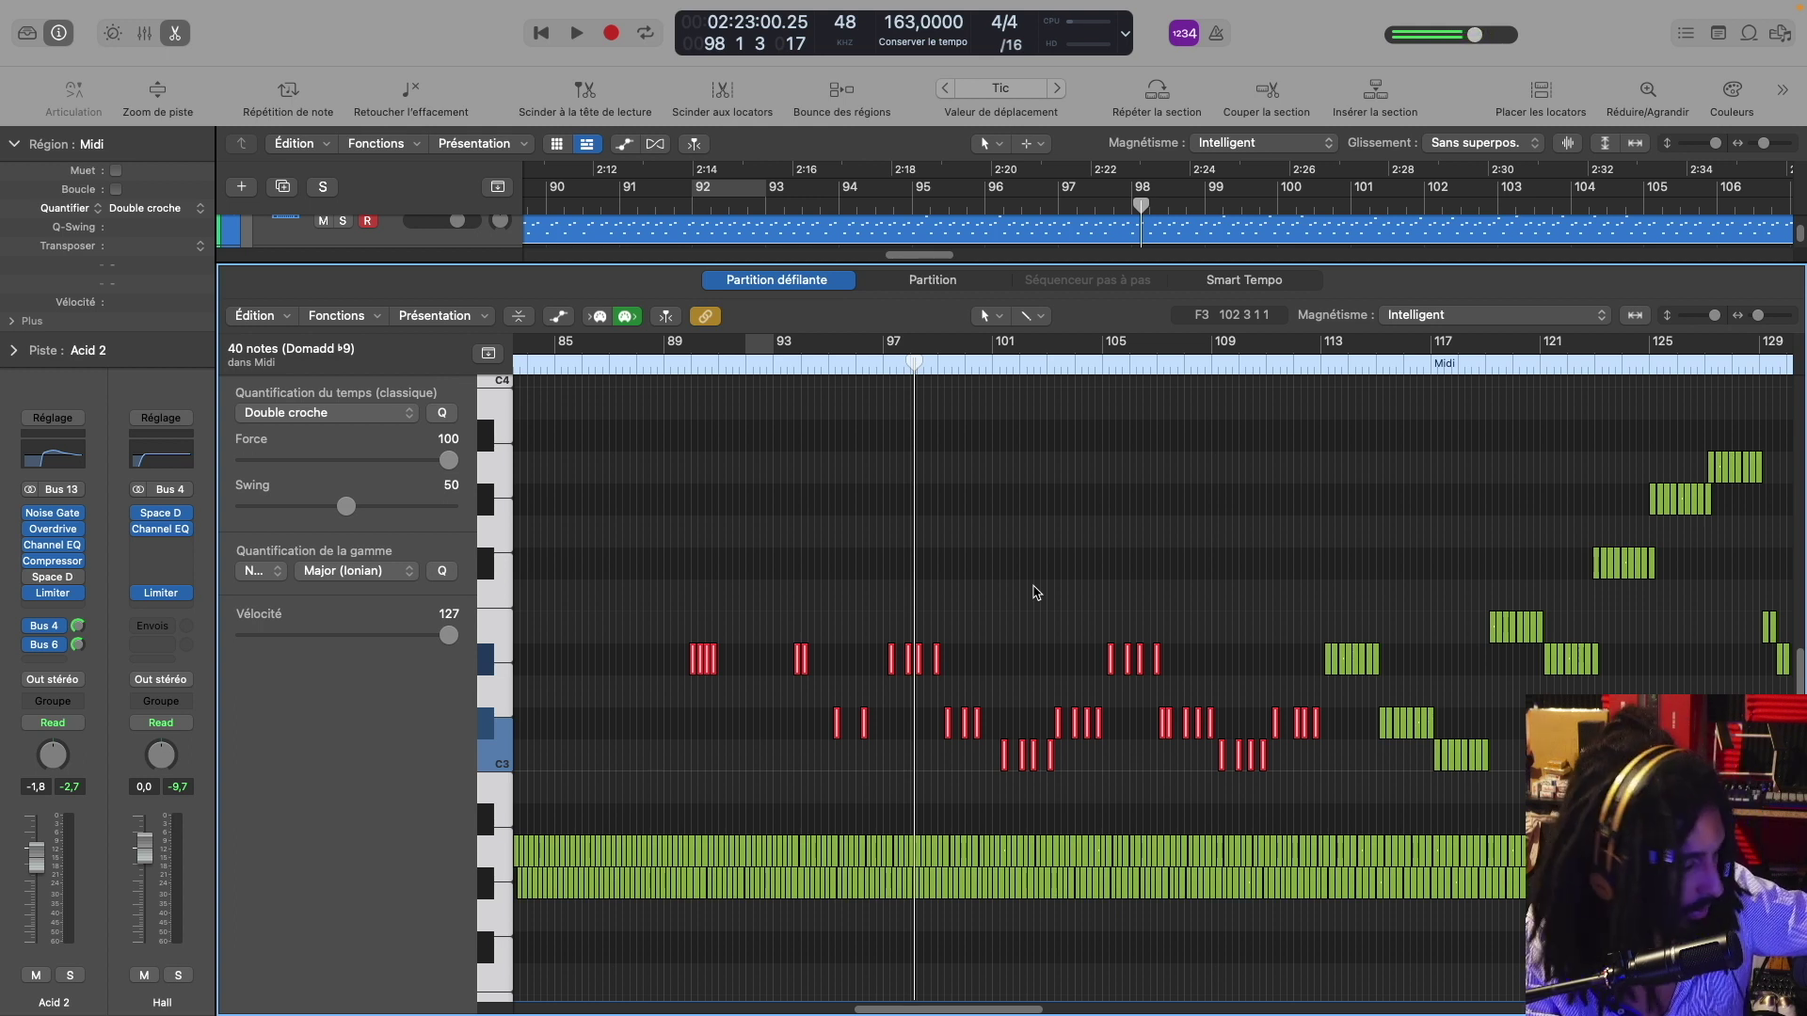
Reopen the Midi region in the piano roll, cycle bars 90 to 105, and play the accented notes
scroll(1215, 233, down, 2)
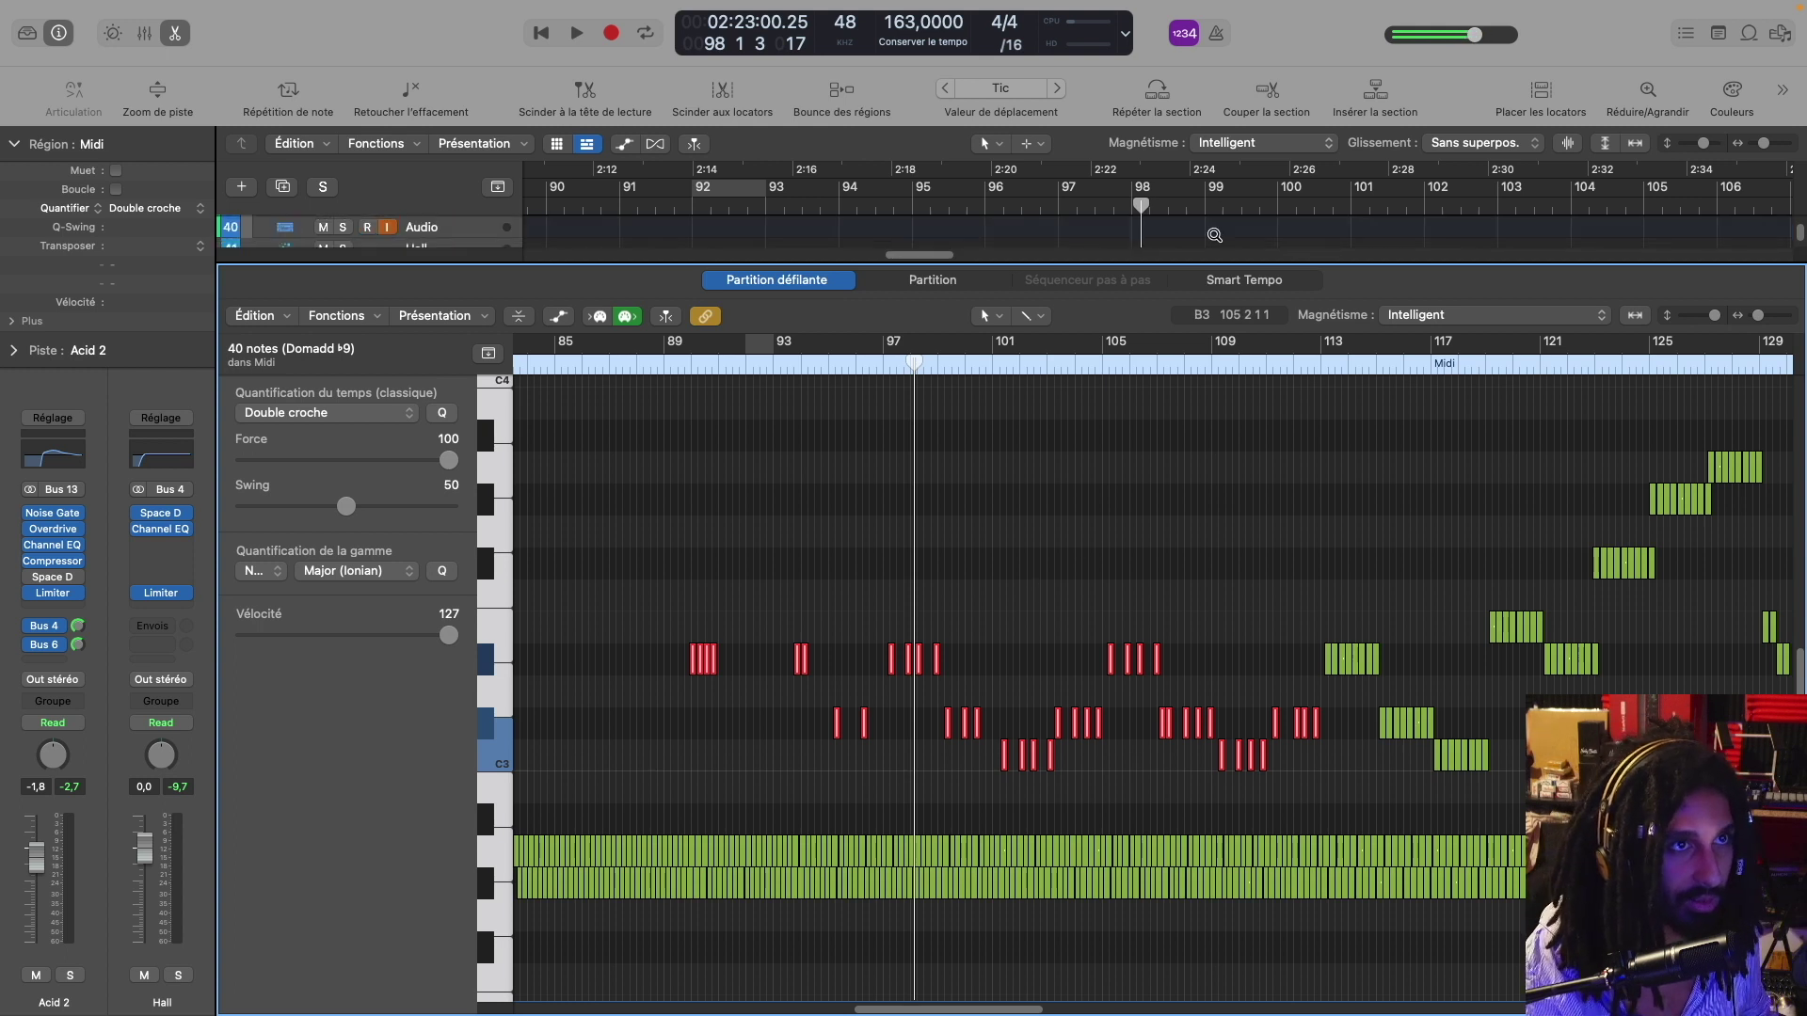
key(e)
key(super+Down)
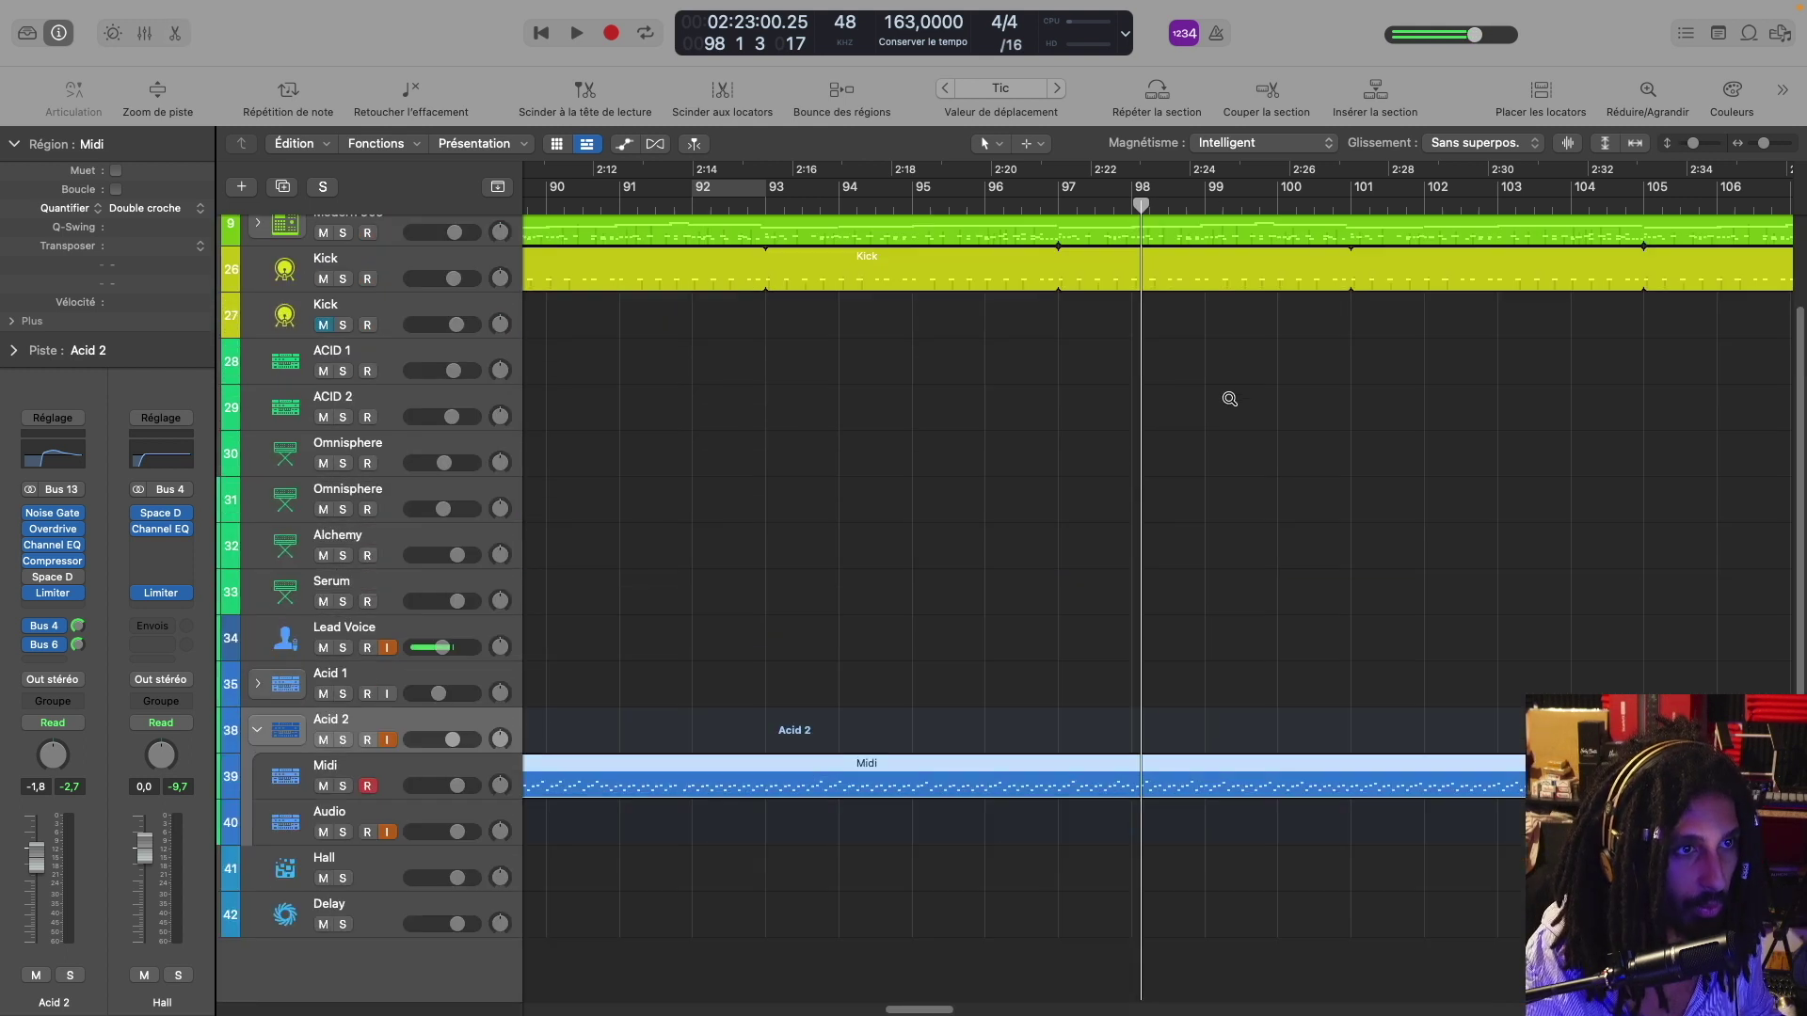
double_click(1147, 764)
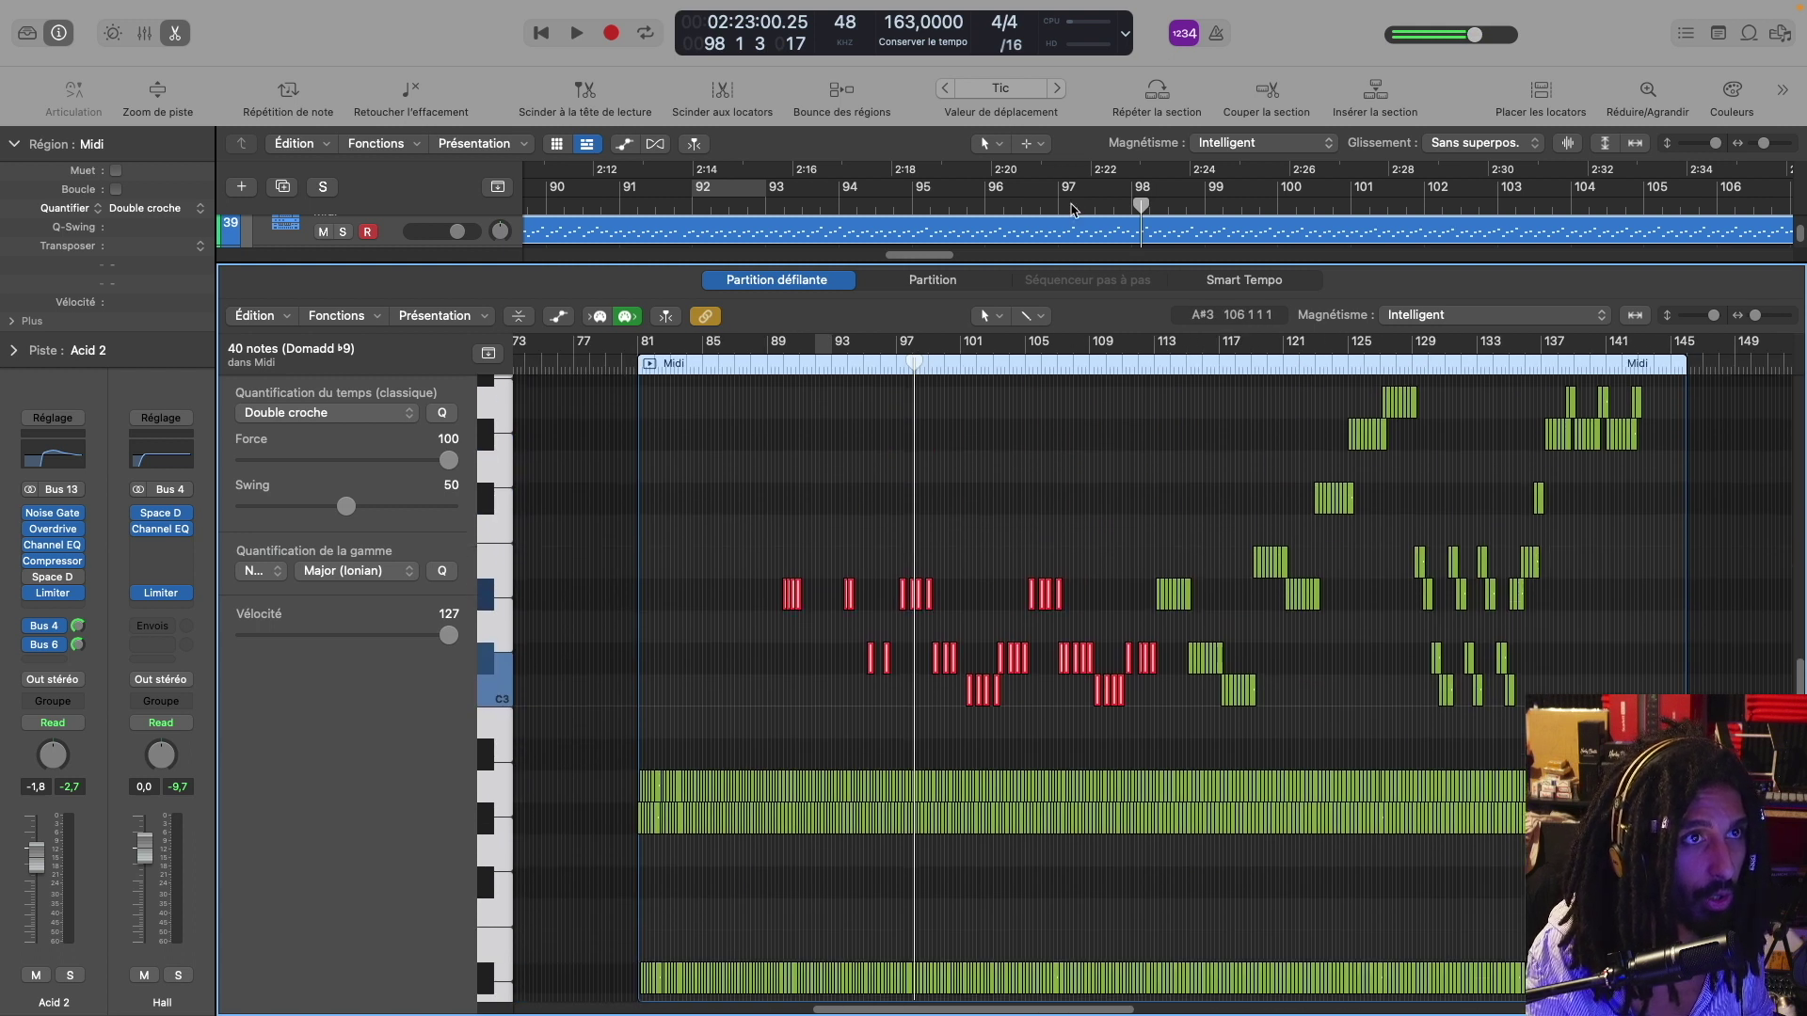
drag(981, 205, 555, 206)
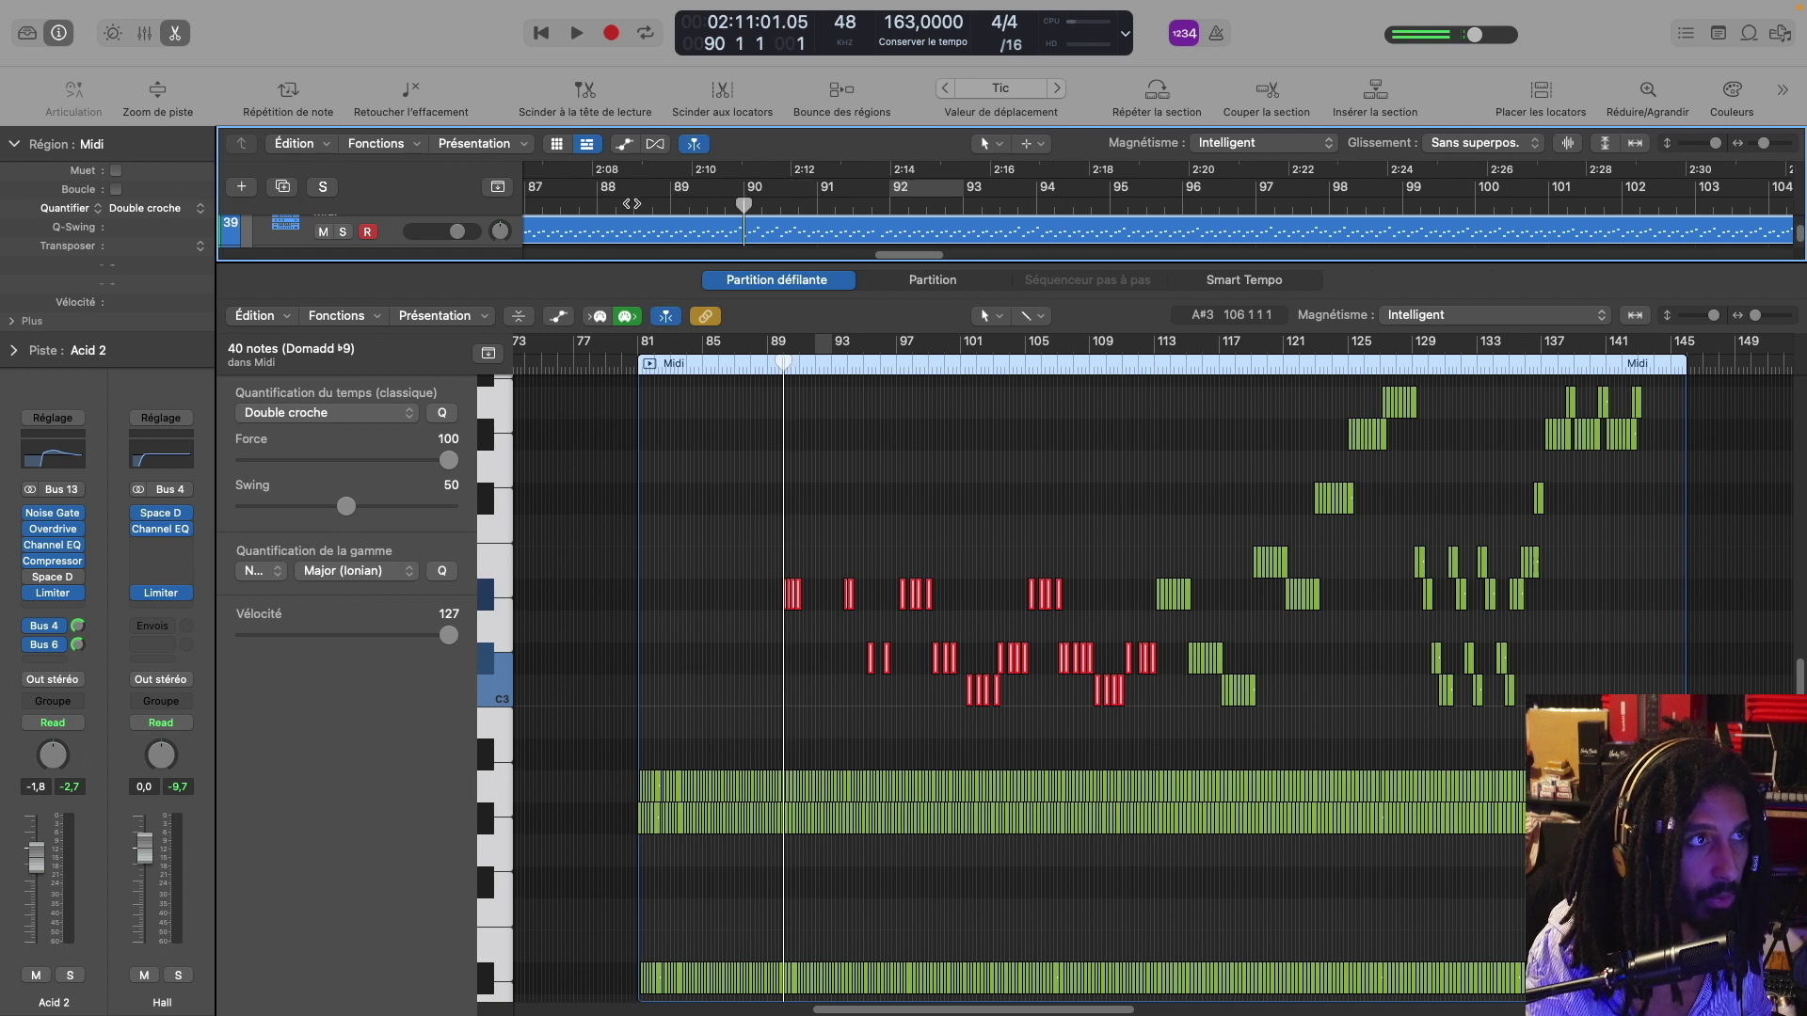
drag(746, 201, 1736, 216)
key(space)
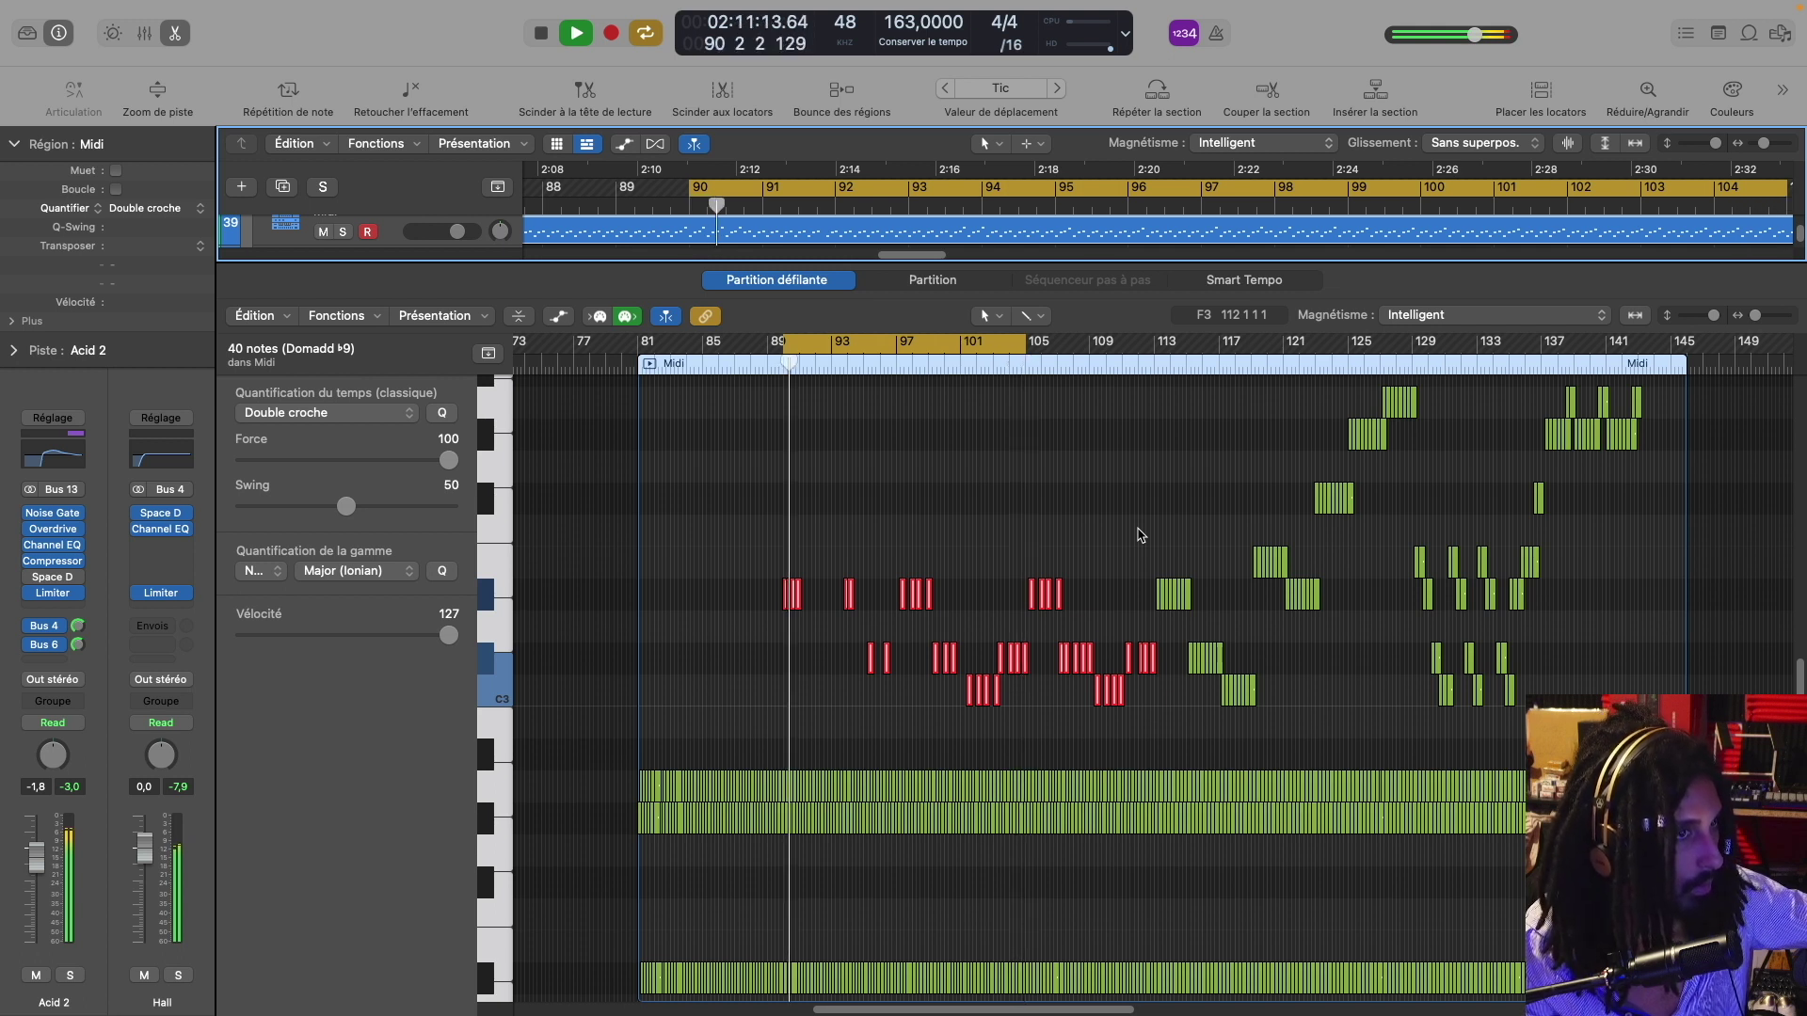
key(space)
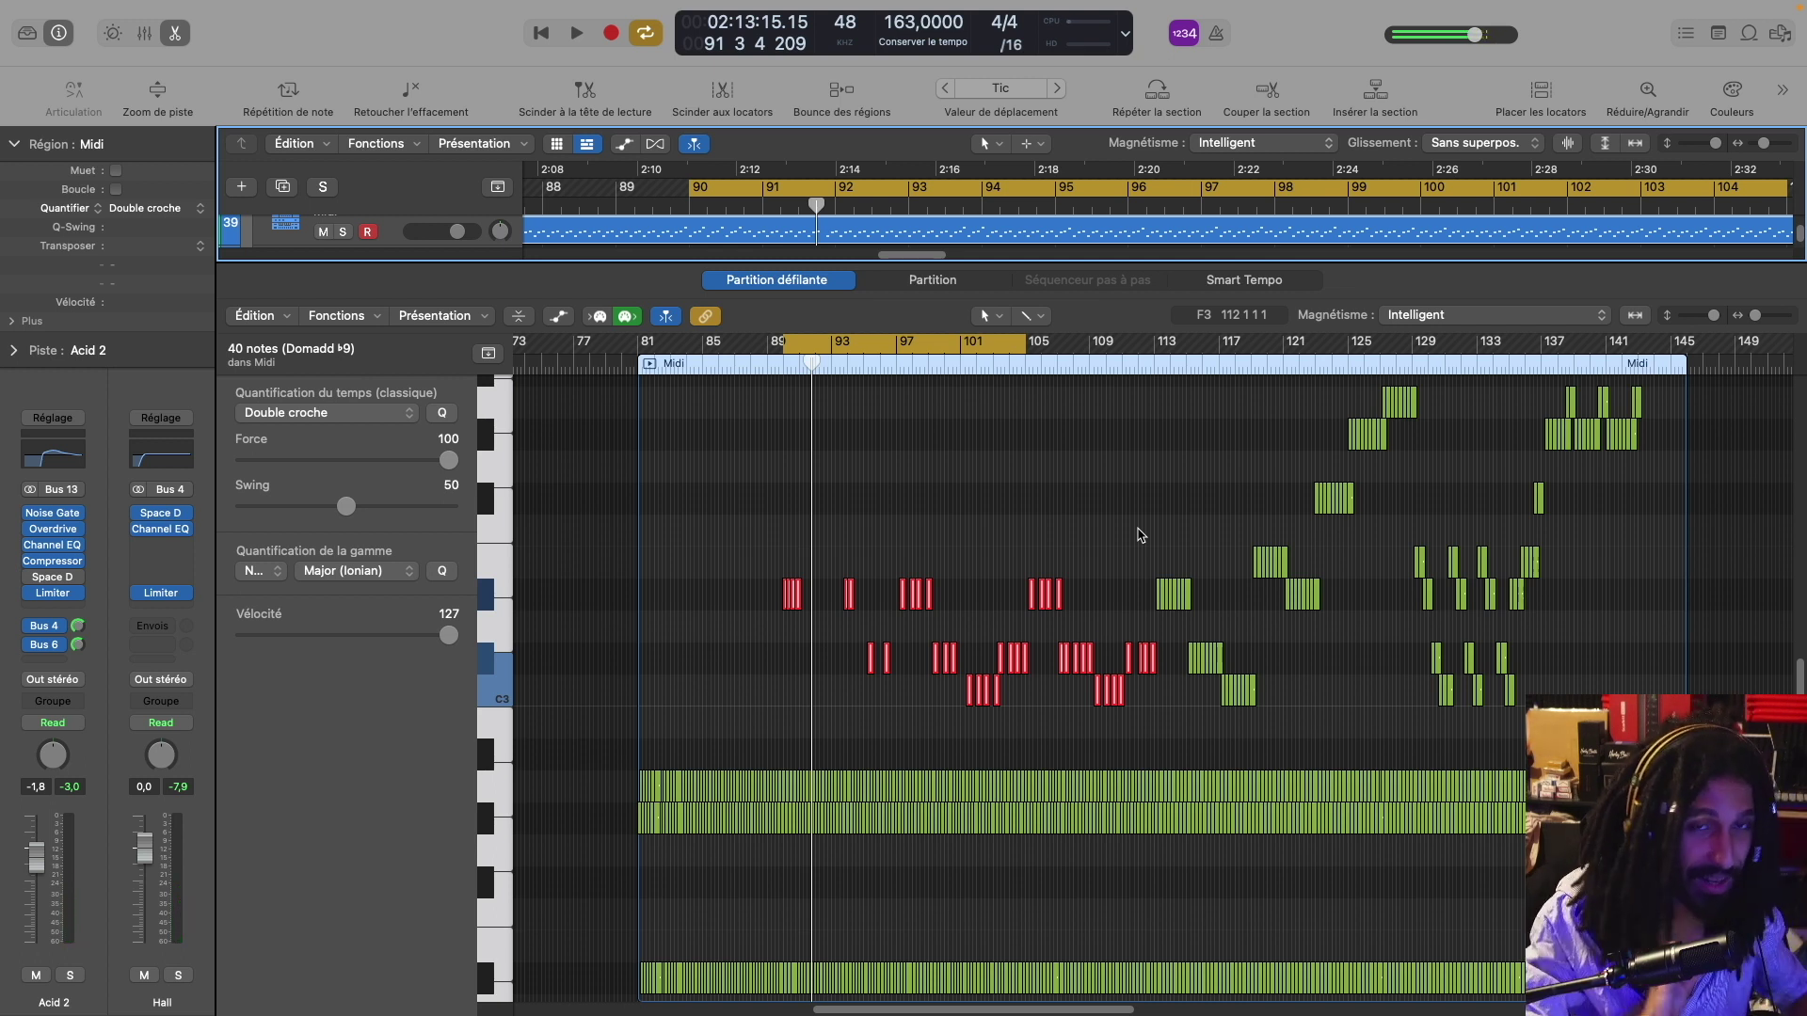
Select the remaining melody notes from bar 113 to the region's end and set their velocity to 127
scroll(1100, 470, right, 3)
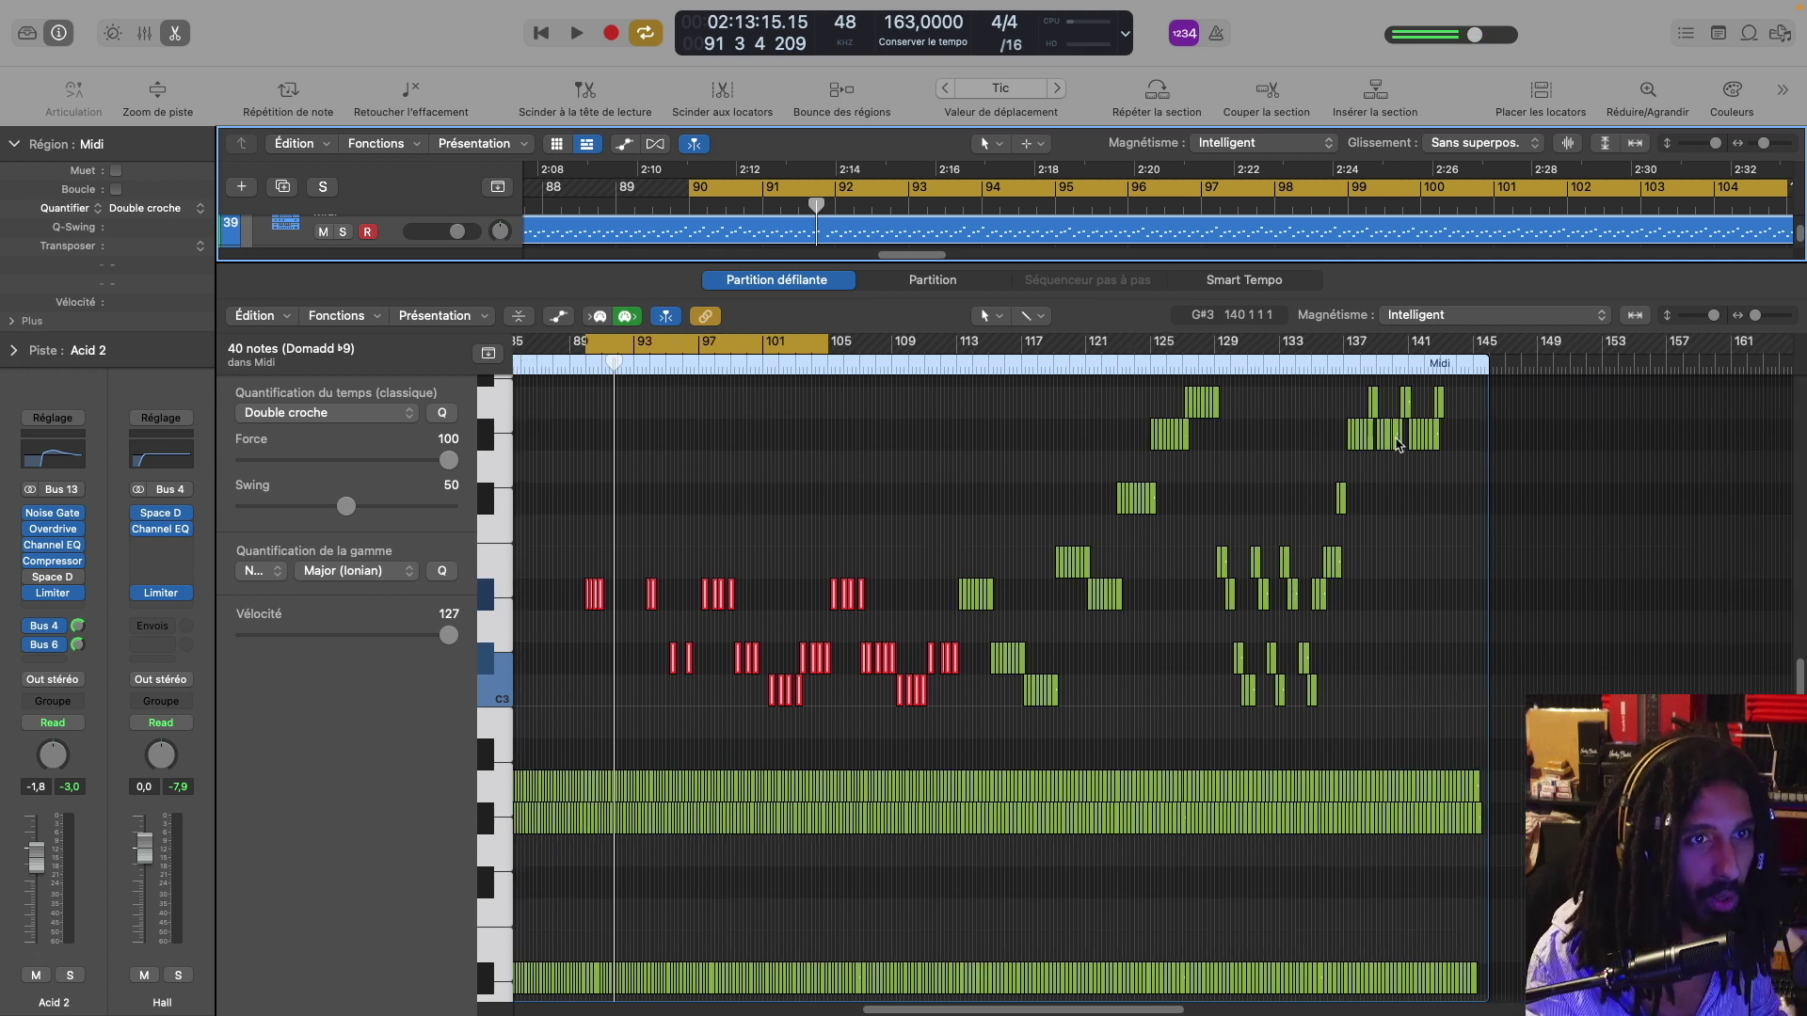
scroll(1230, 536, up, 3)
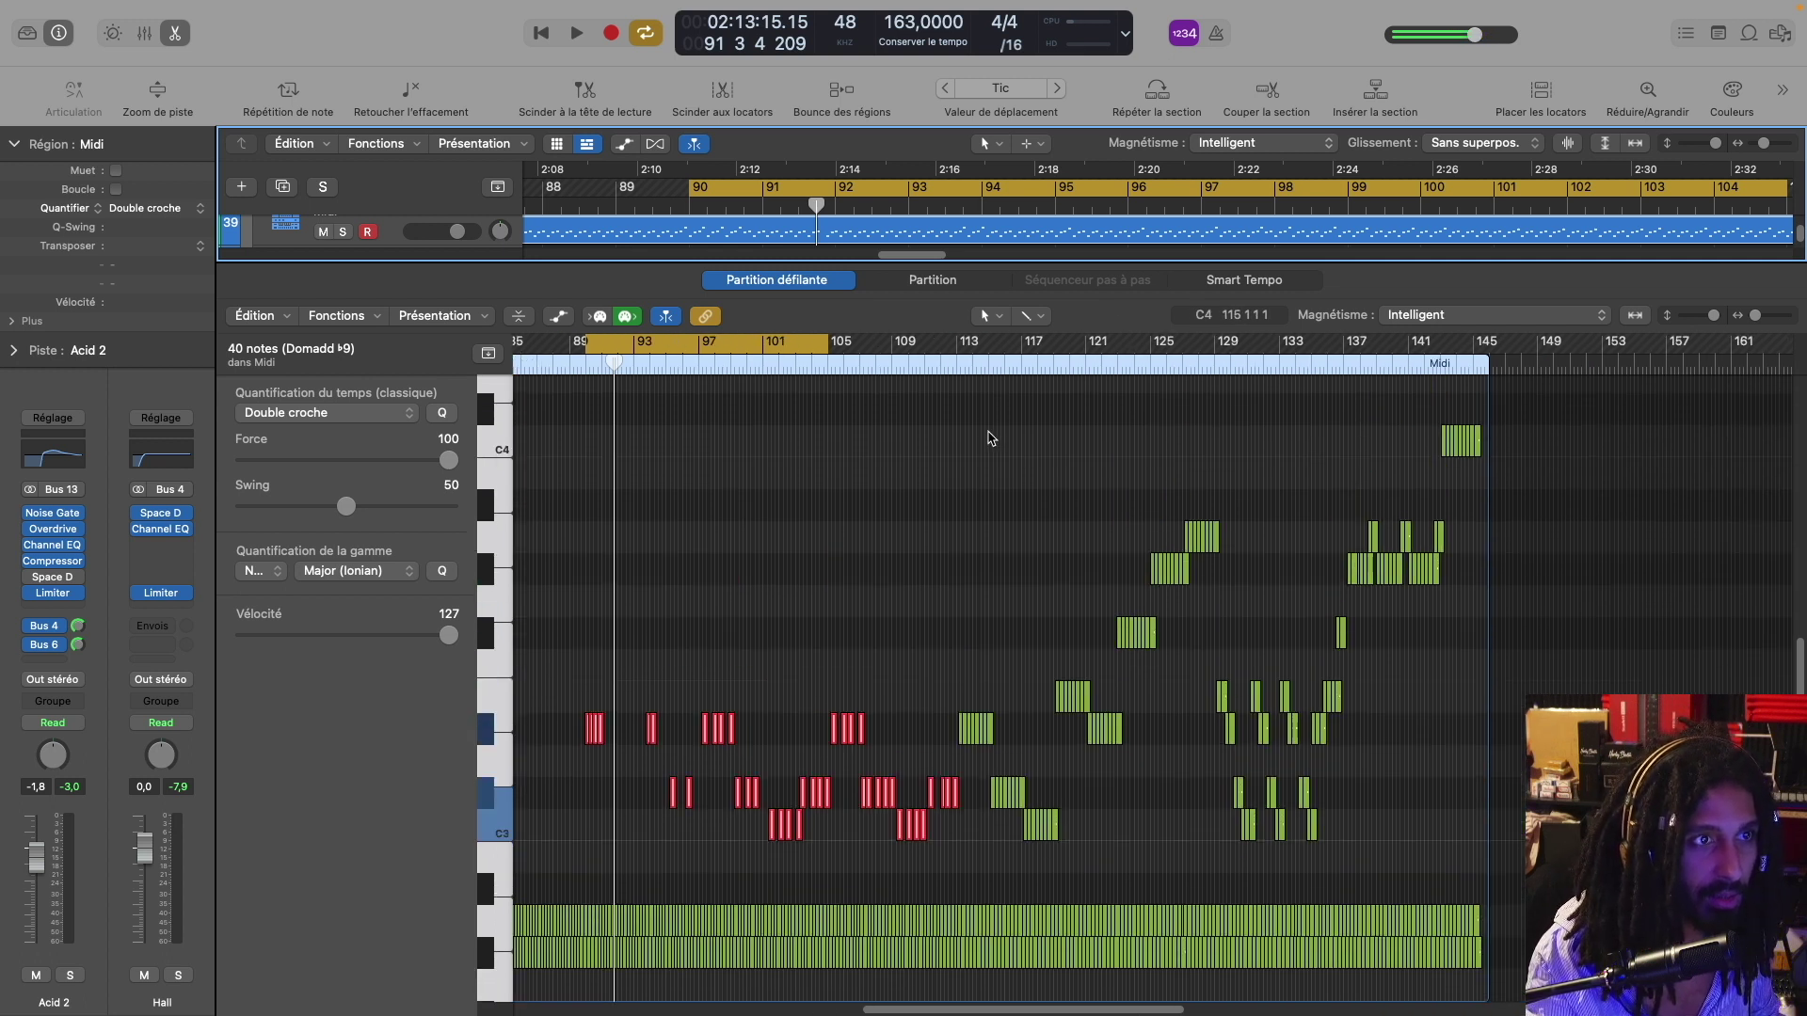
drag(969, 399, 1485, 903)
drag(382, 636, 450, 636)
Select the two missed notes at the start of bar 113 and raise their velocity
key(super+Right)
key(super+Right)
key(super+Right)
key(super+Right)
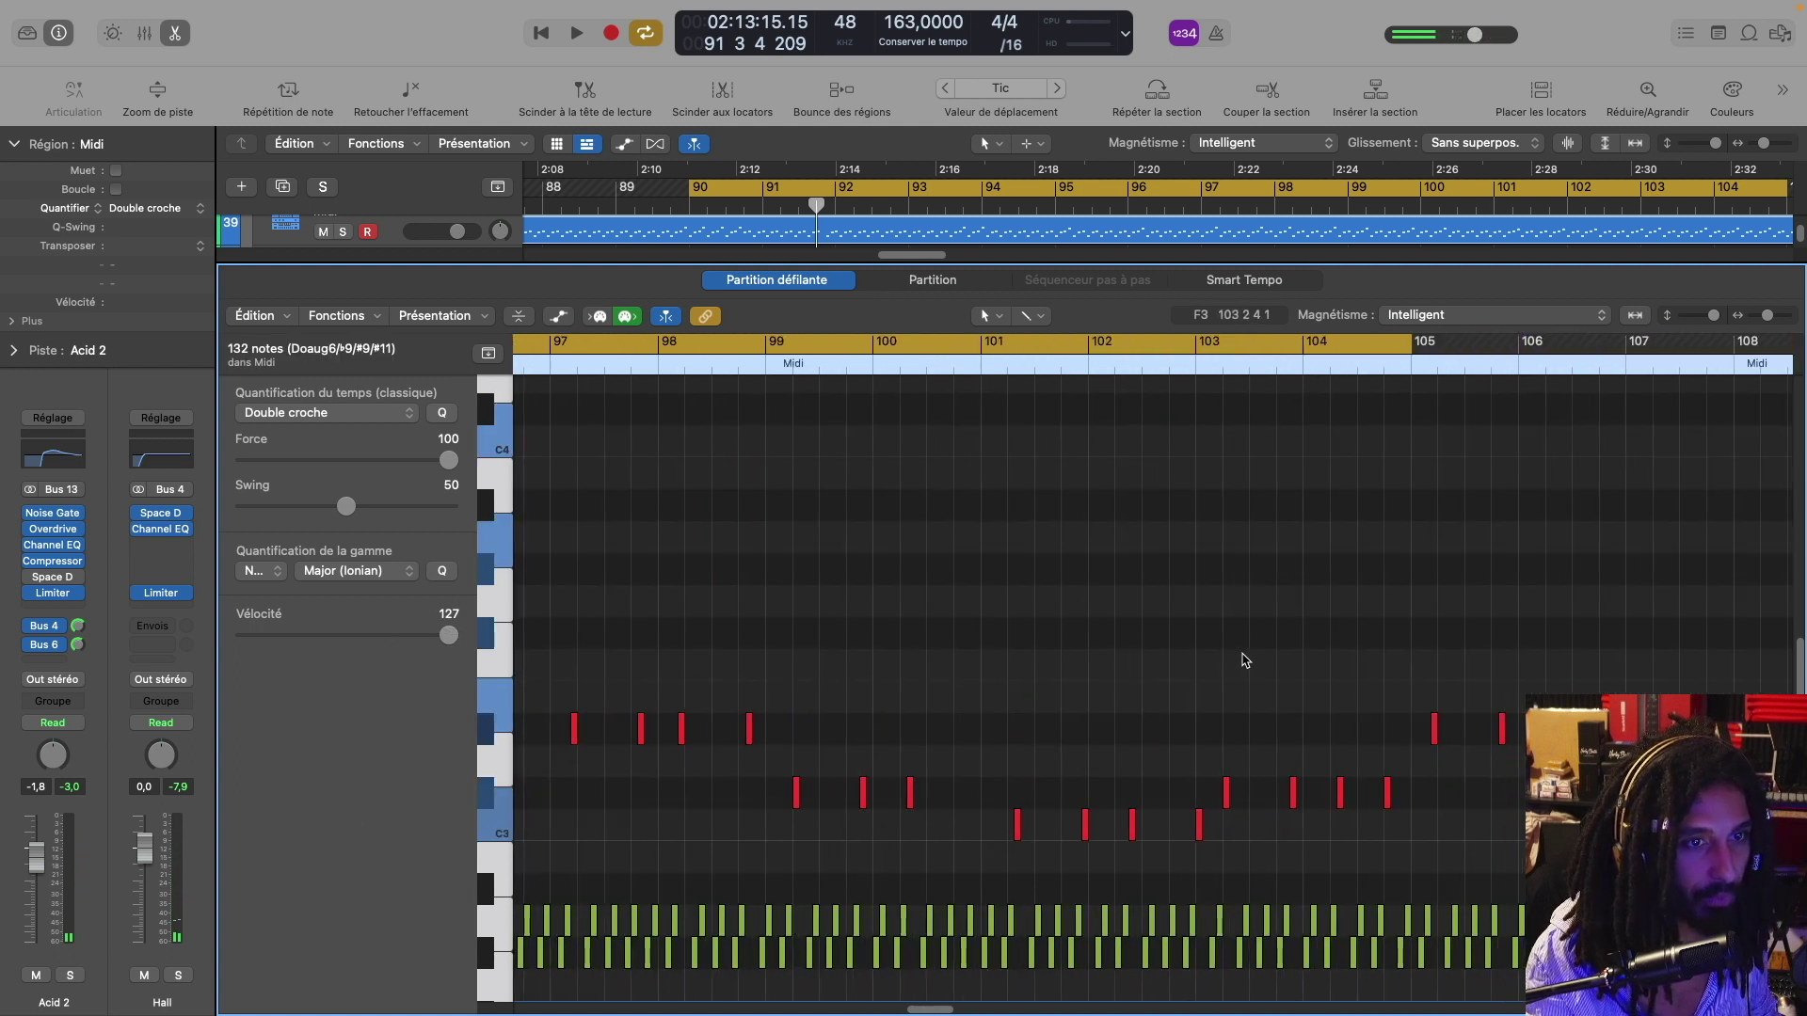
scroll(1256, 663, right, 10)
drag(1146, 698, 1259, 757)
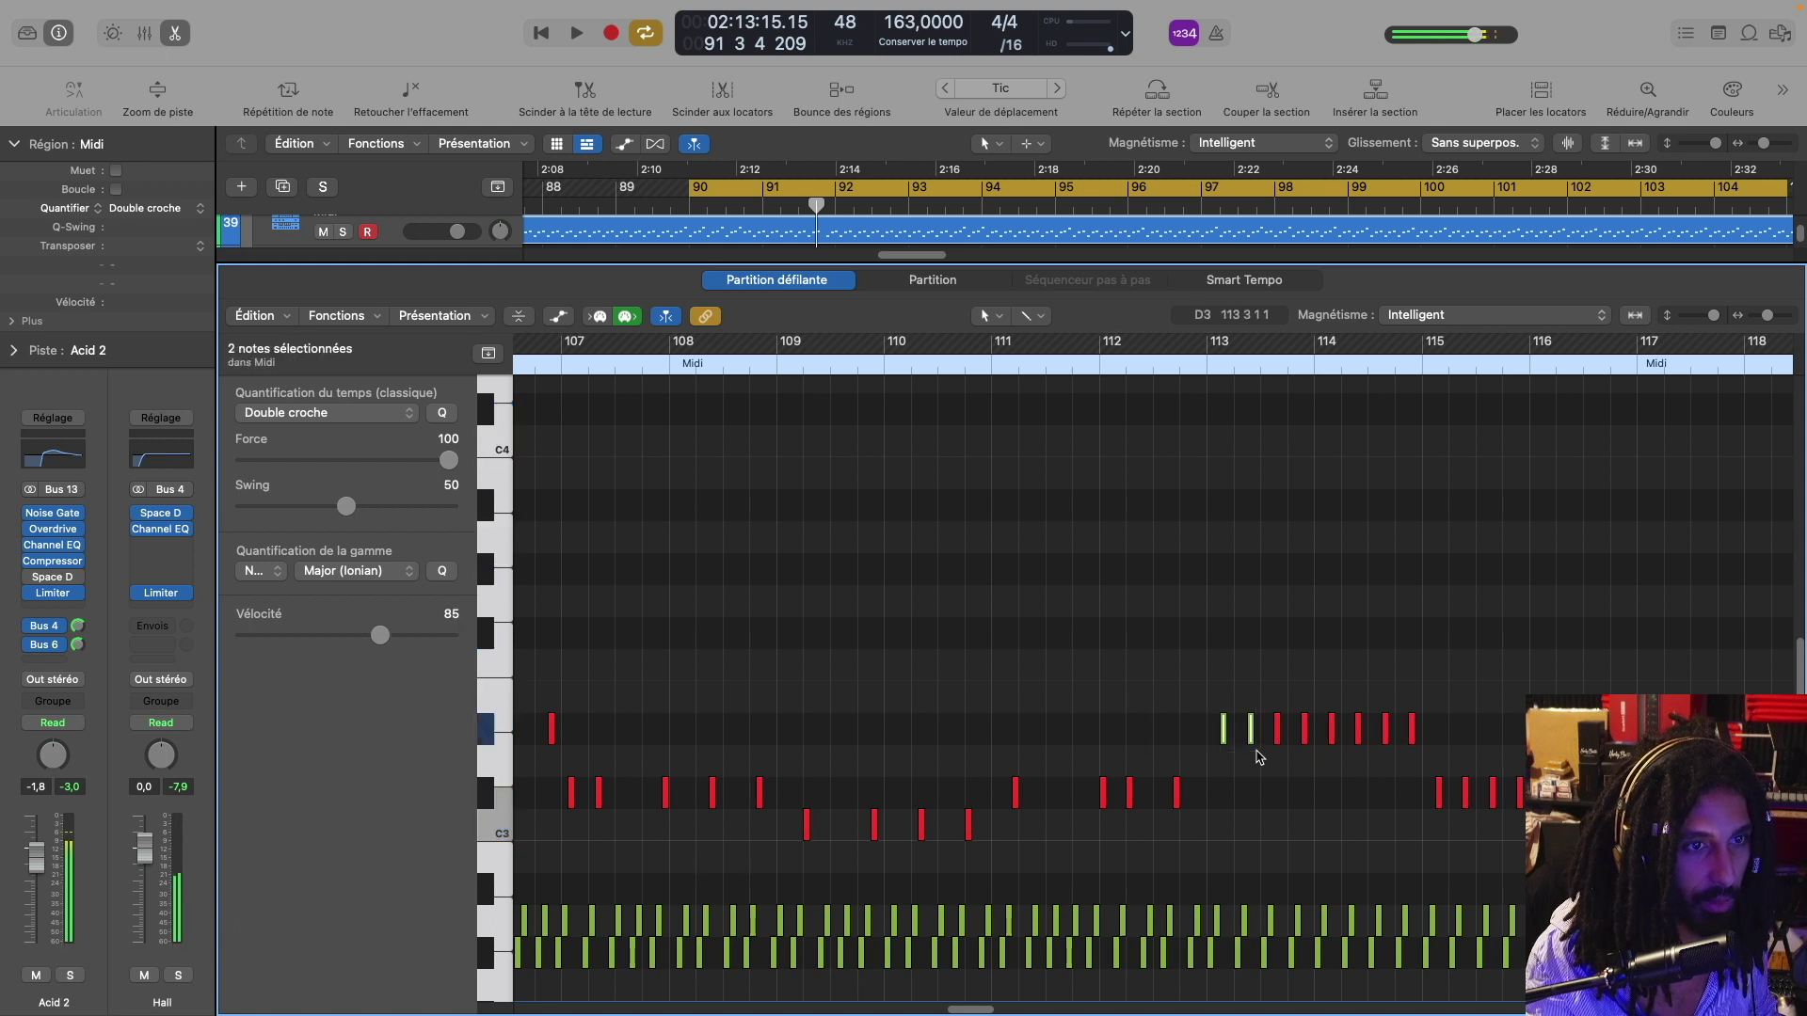
click(400, 636)
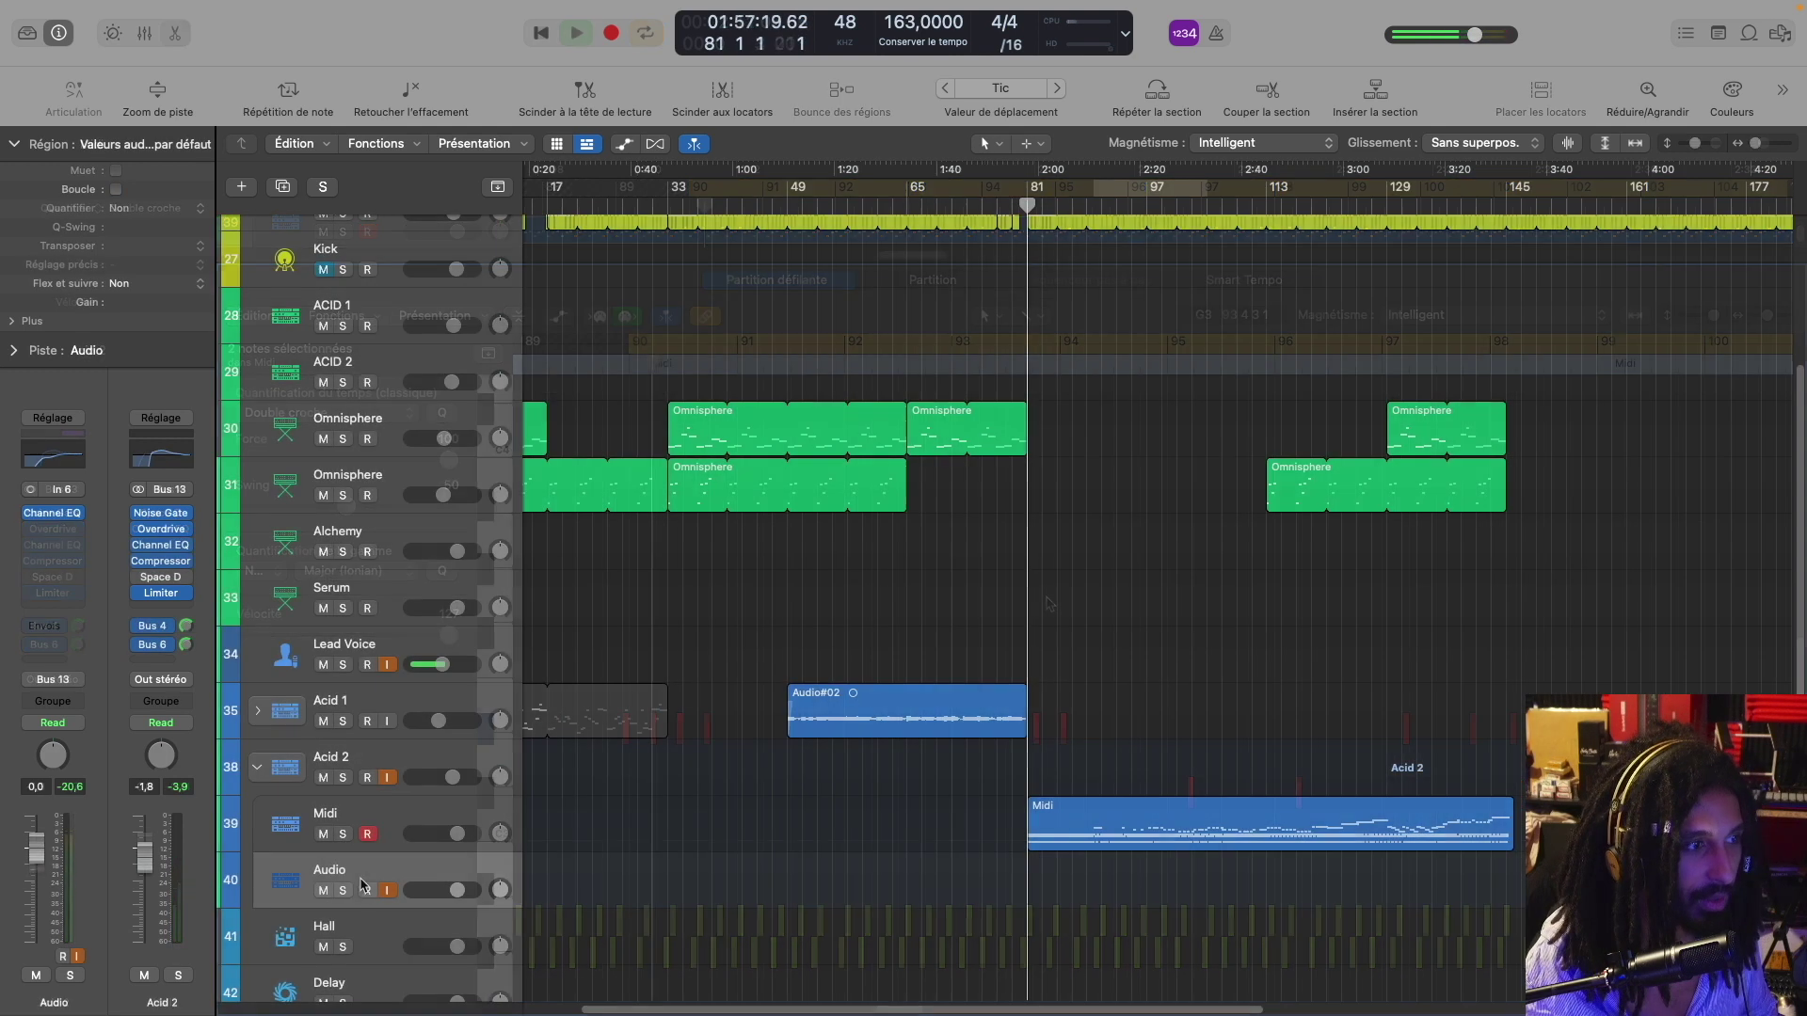
Arm the Audio track in the Acid 2 stack and record the synth line from bar 81 to about bar 149
click(367, 890)
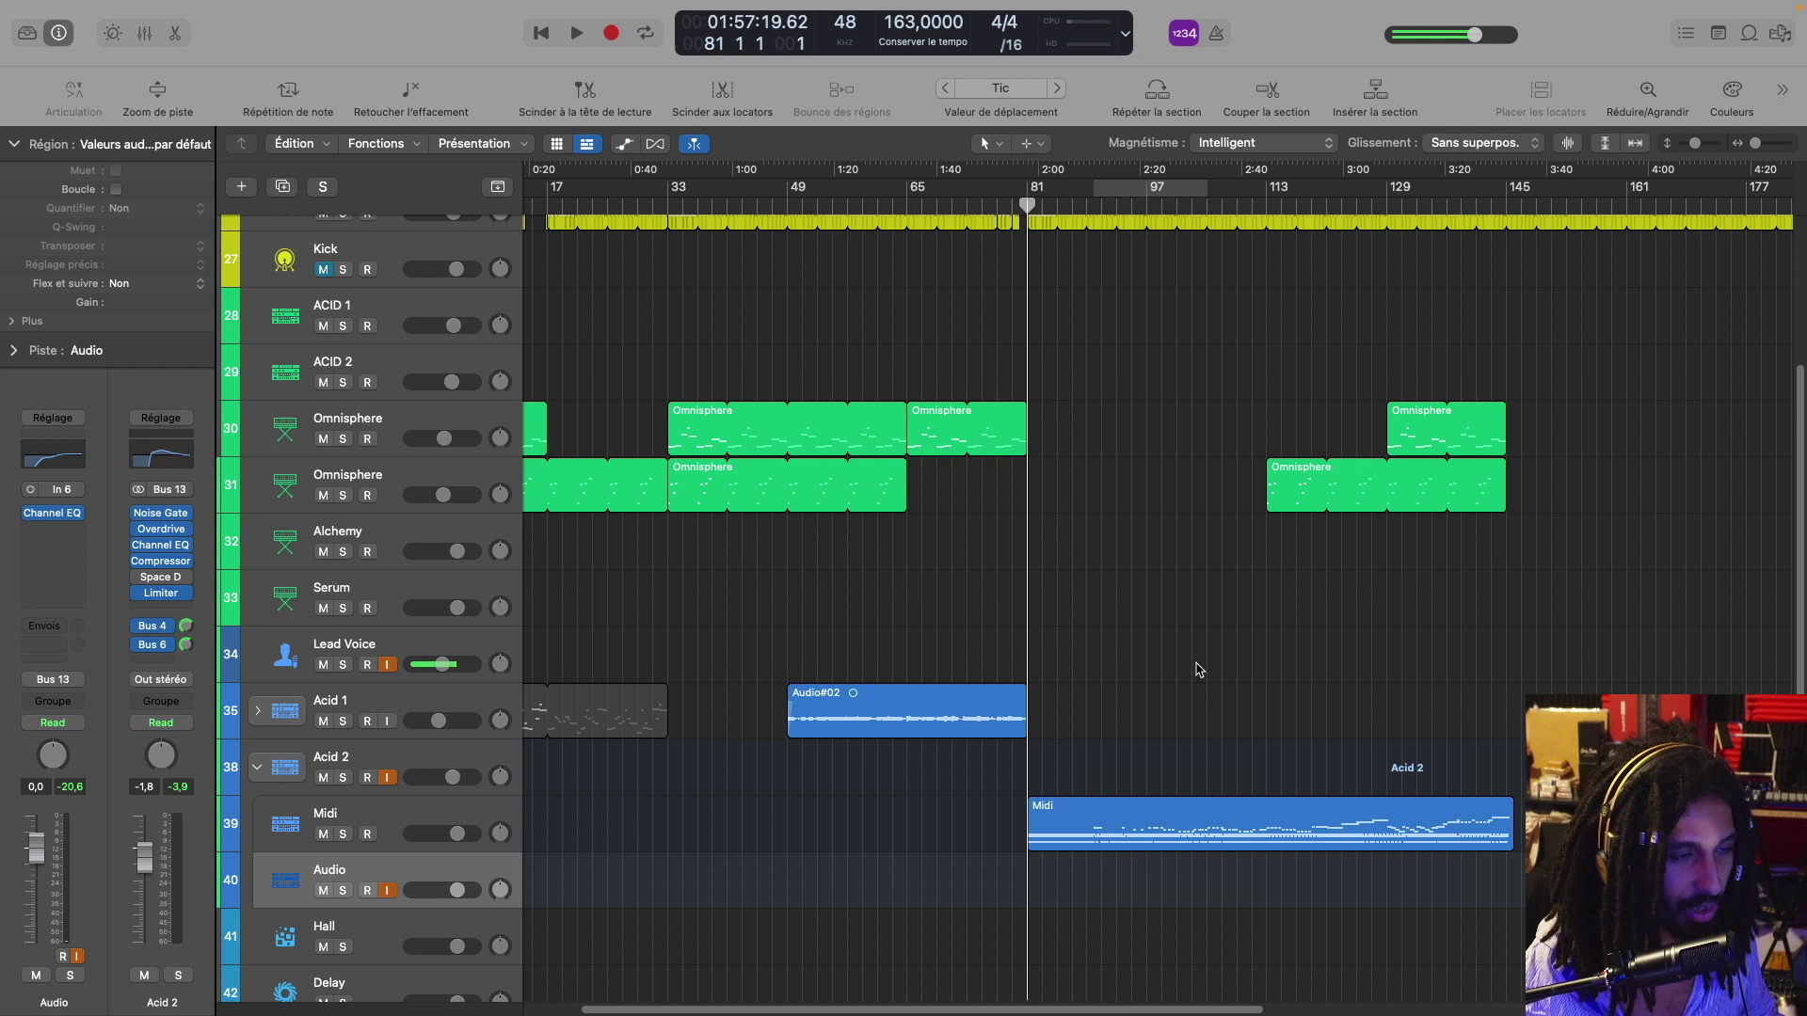
key(r)
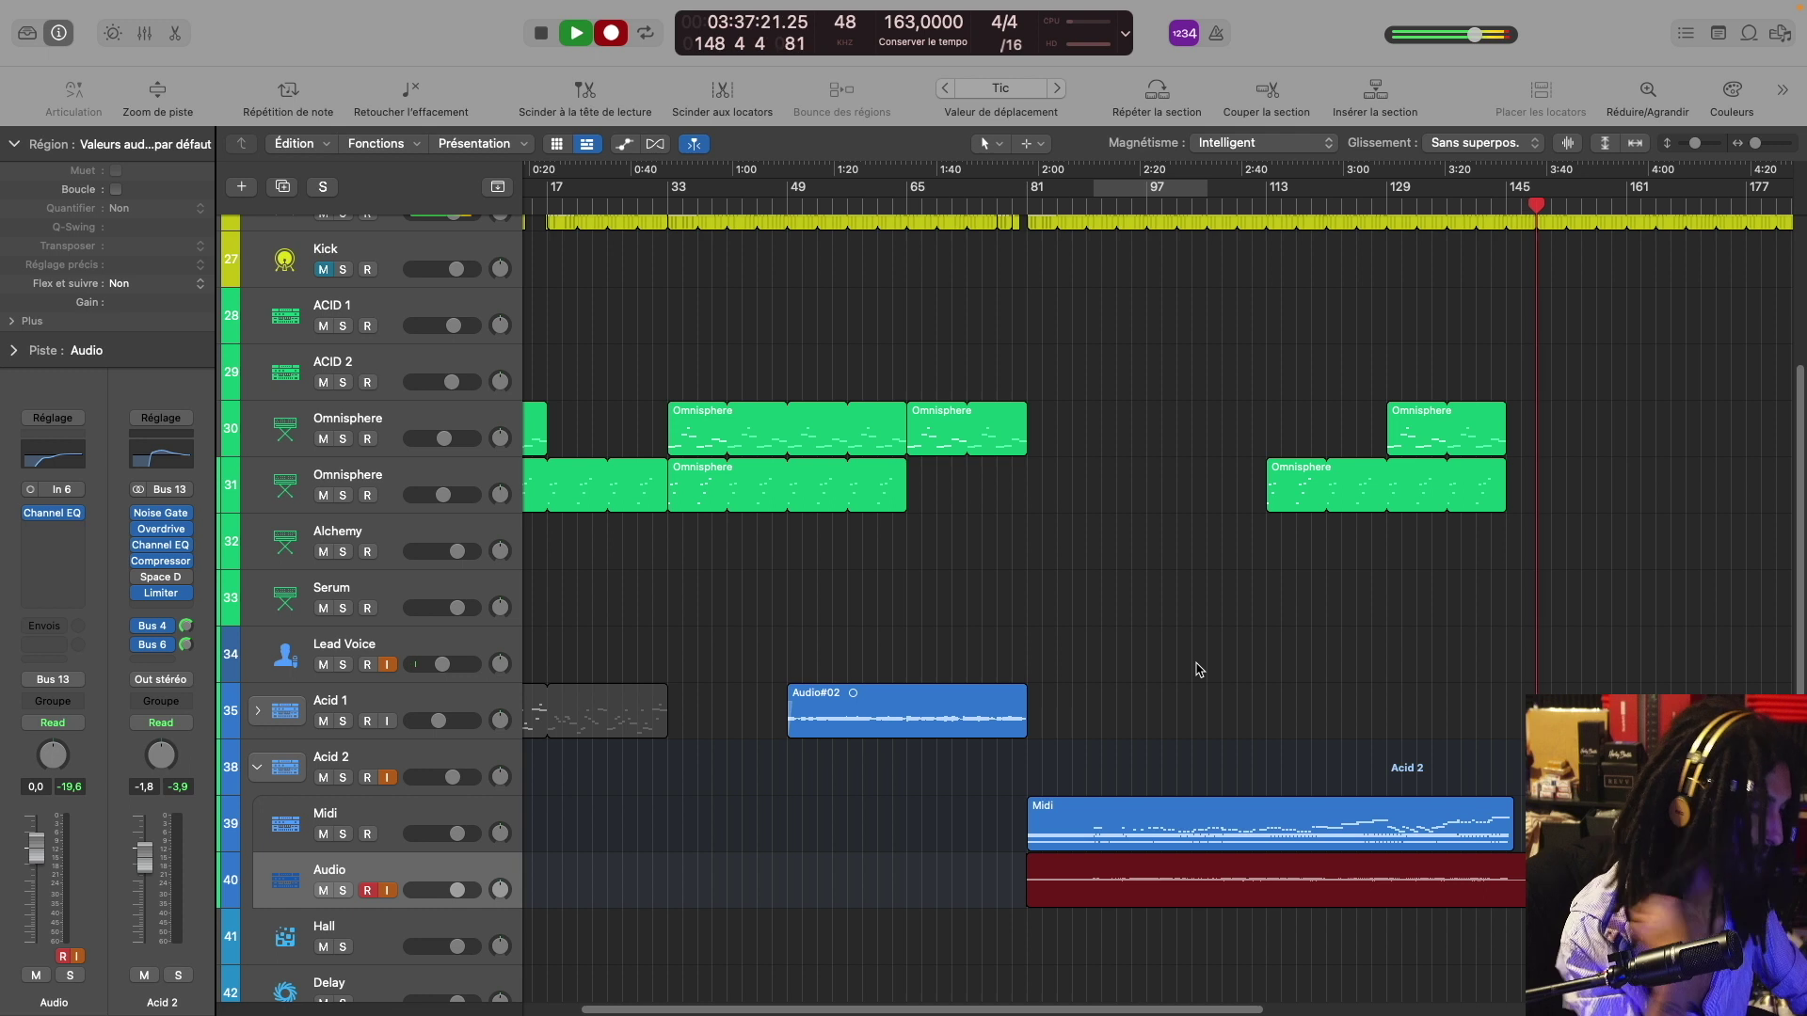
key(space)
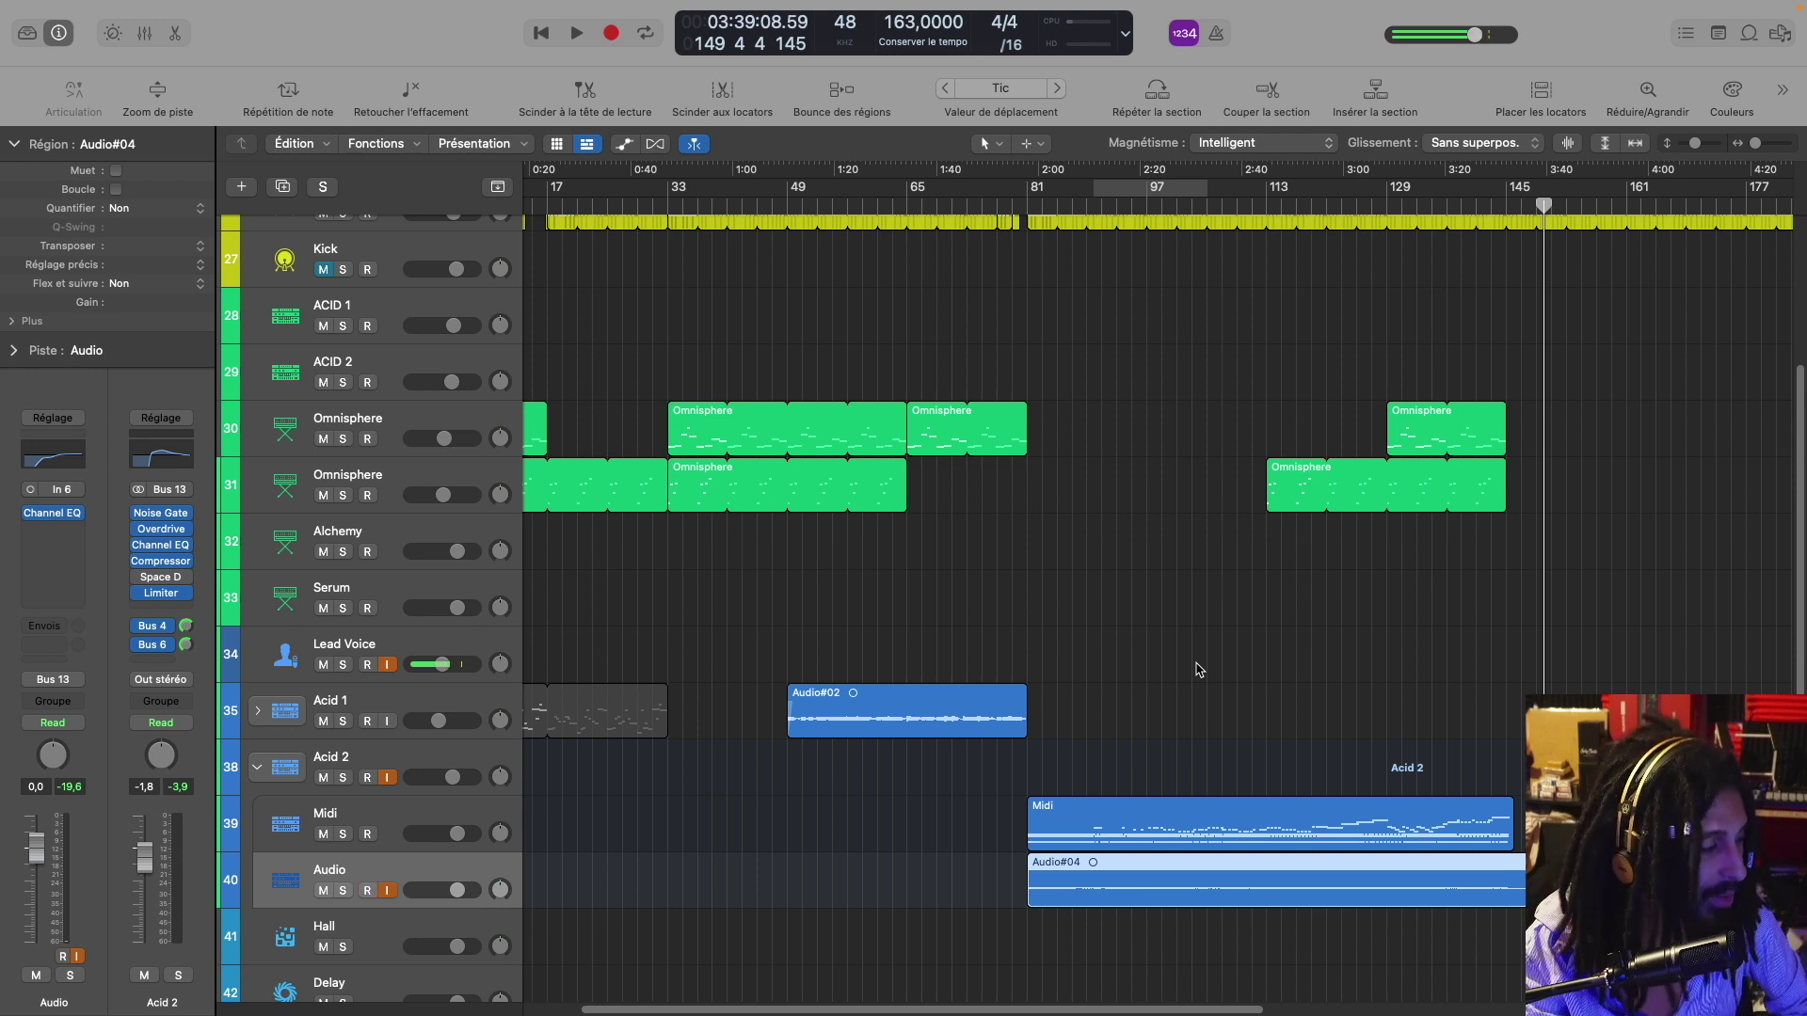
scroll(1171, 437, up, 4)
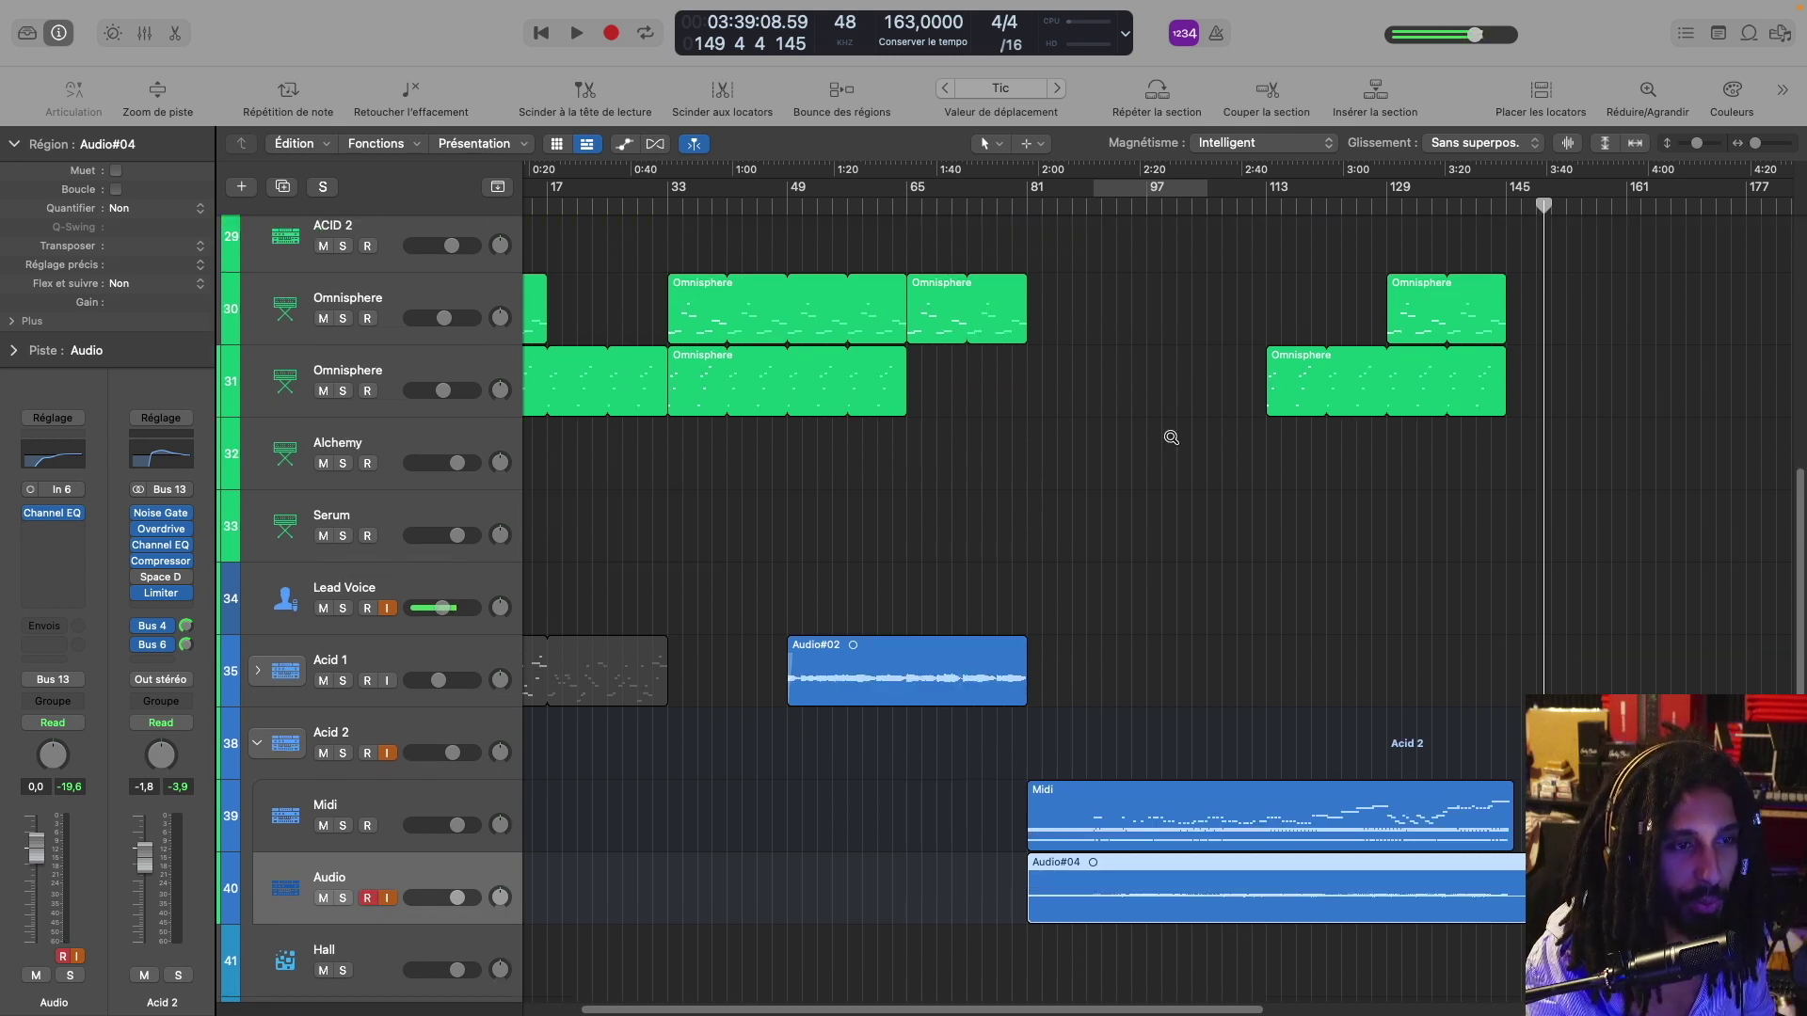
scroll(1171, 437, up, 2)
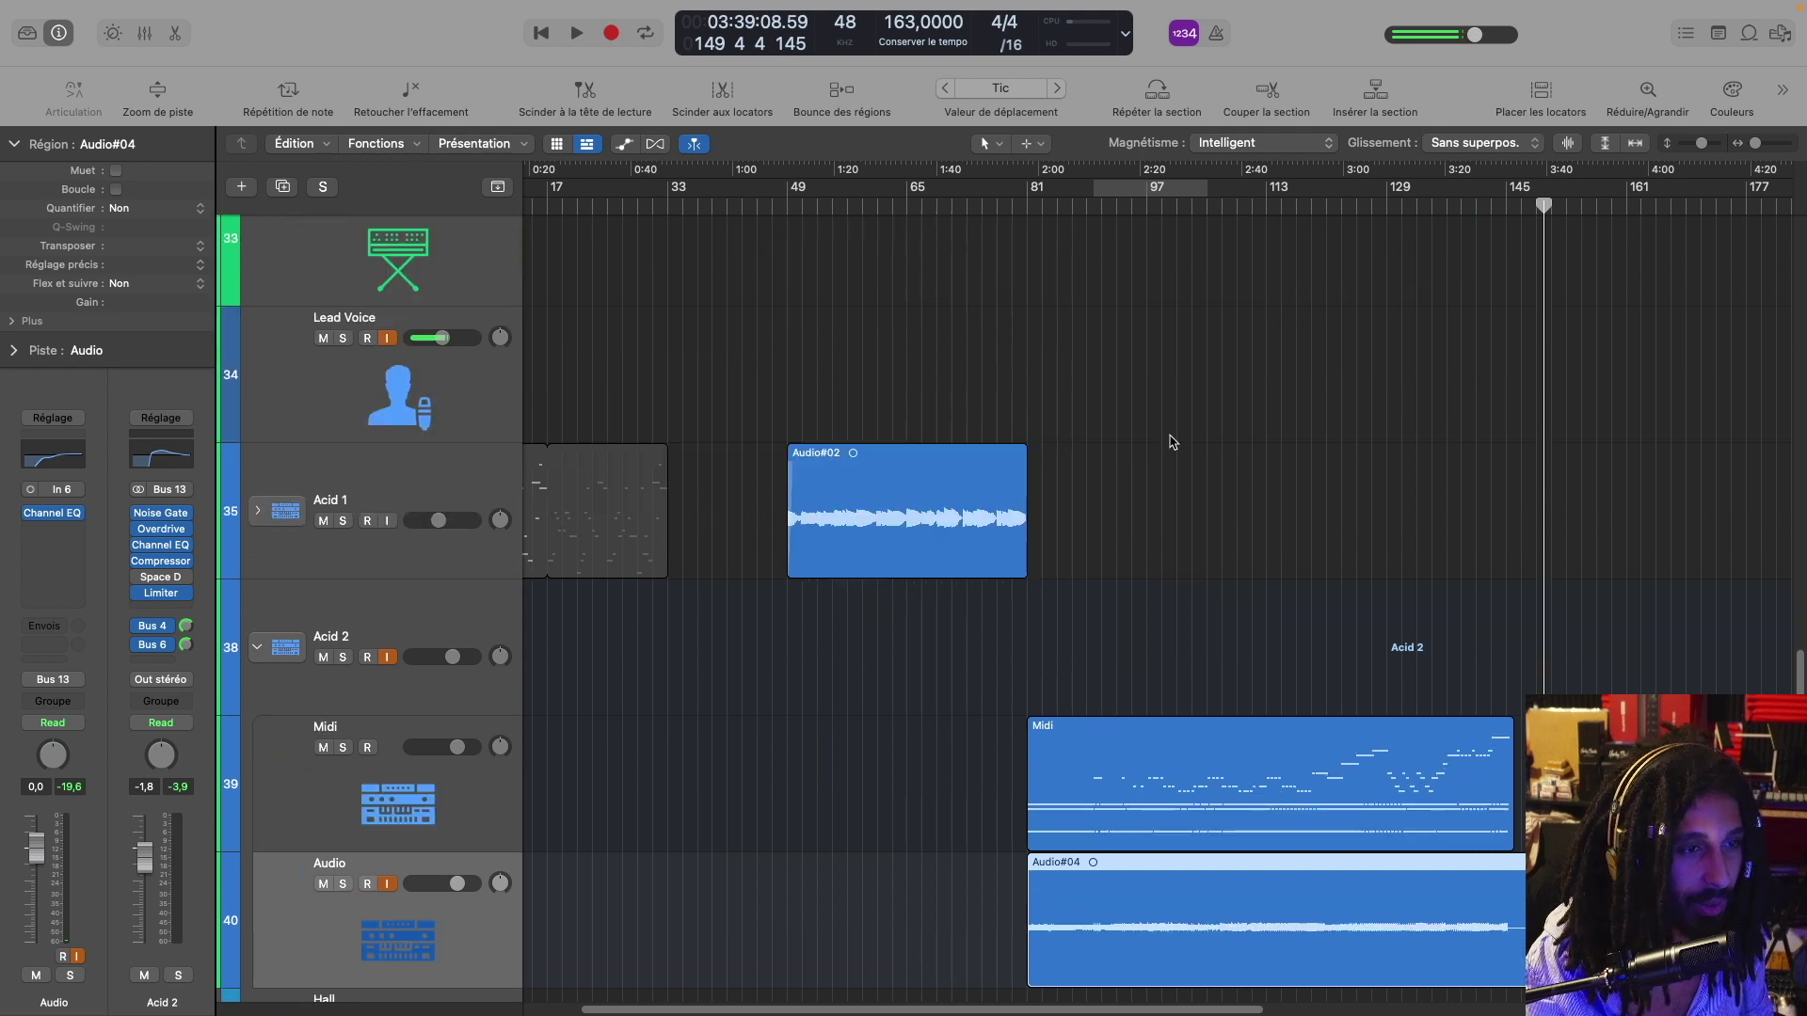